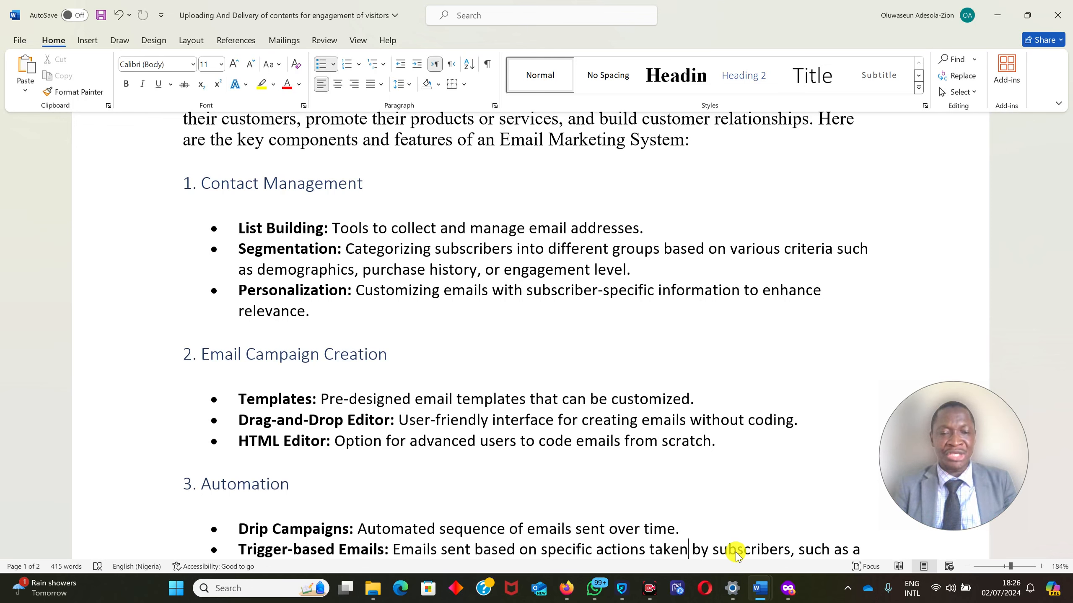
# Read through the email marketing document from the Contact Management section to the list of popular email marketing systems.
pyautogui.press('Down')
pyautogui.press('Down')
pyautogui.press('Down')
pyautogui.press('Down')
pyautogui.press('Down')
pyautogui.press('Down')
pyautogui.press('Down')
pyautogui.press('Down')
pyautogui.press('Down')
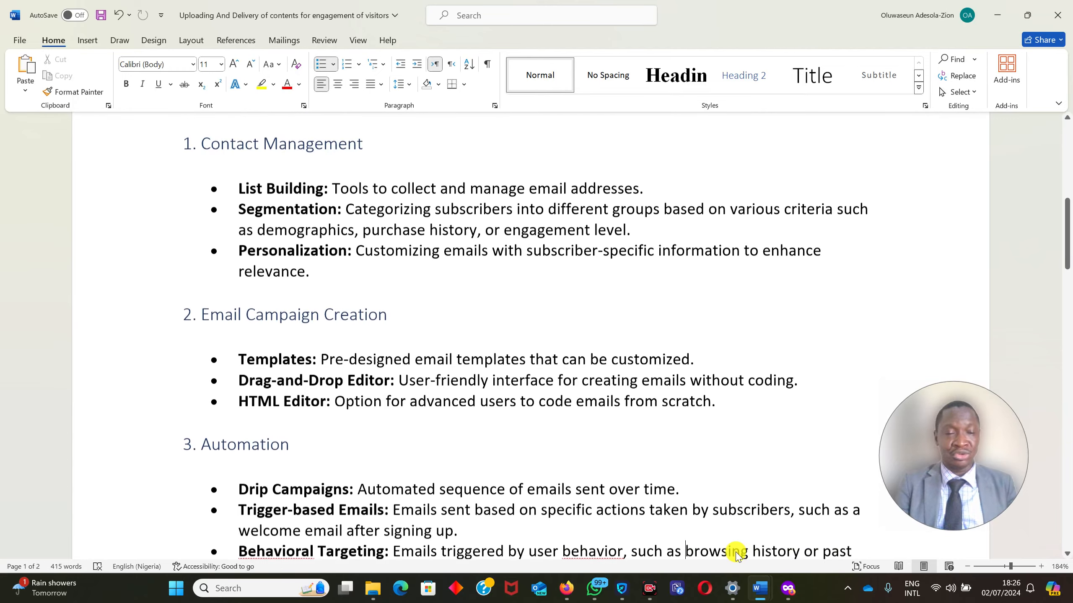
pyautogui.press('Down')
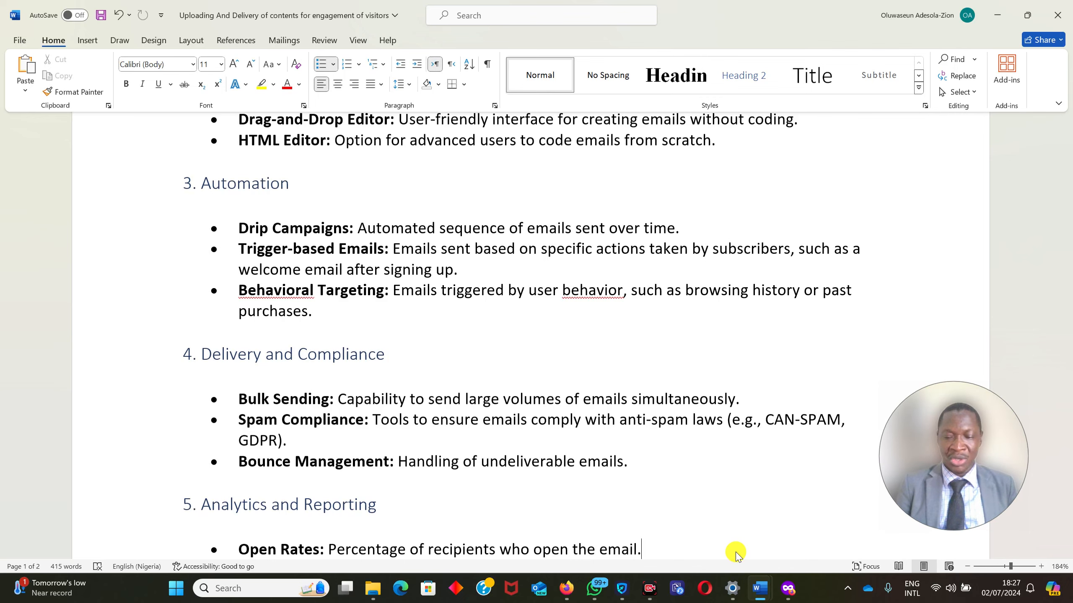
pyautogui.scroll(-4, 736, 553)
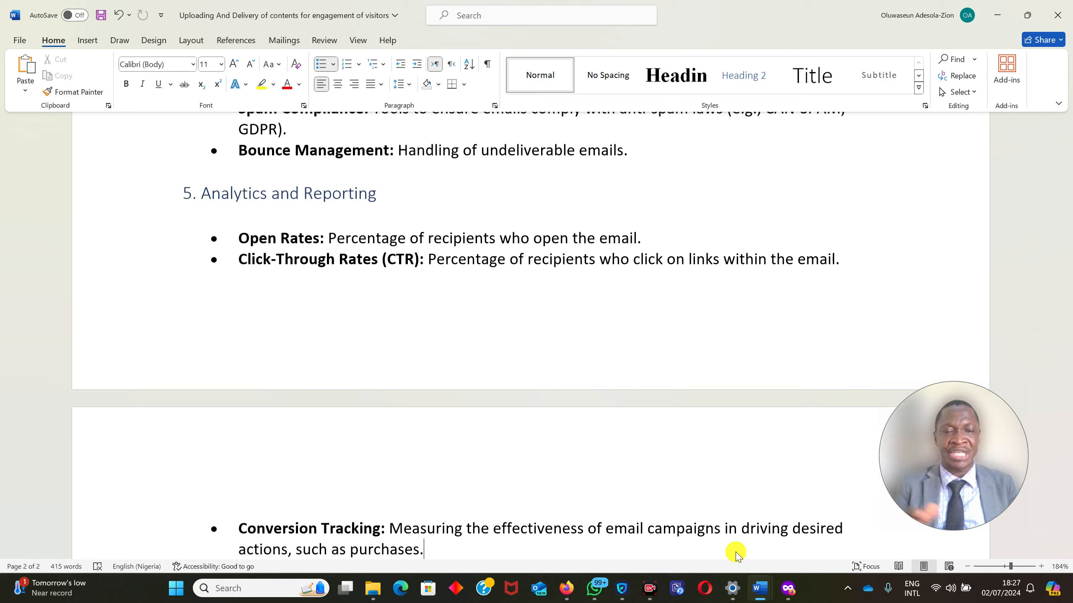
pyautogui.press('Down')
pyautogui.press('Down')
pyautogui.press('Down')
pyautogui.press('Down')
pyautogui.press('Down')
pyautogui.press('Down')
pyautogui.press('Down')
pyautogui.press('Down')
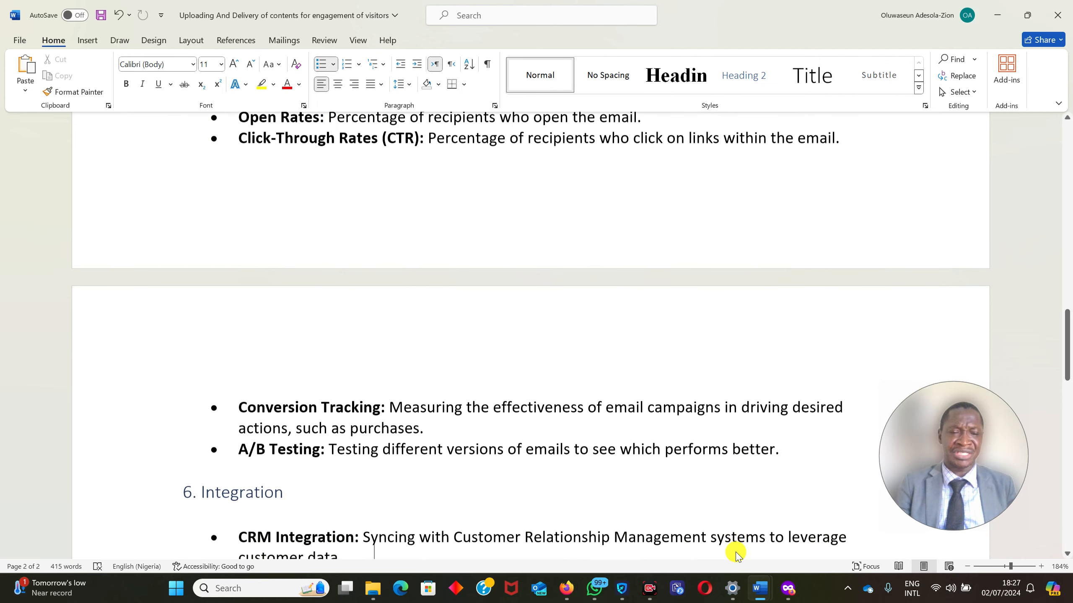
pyautogui.press('Down')
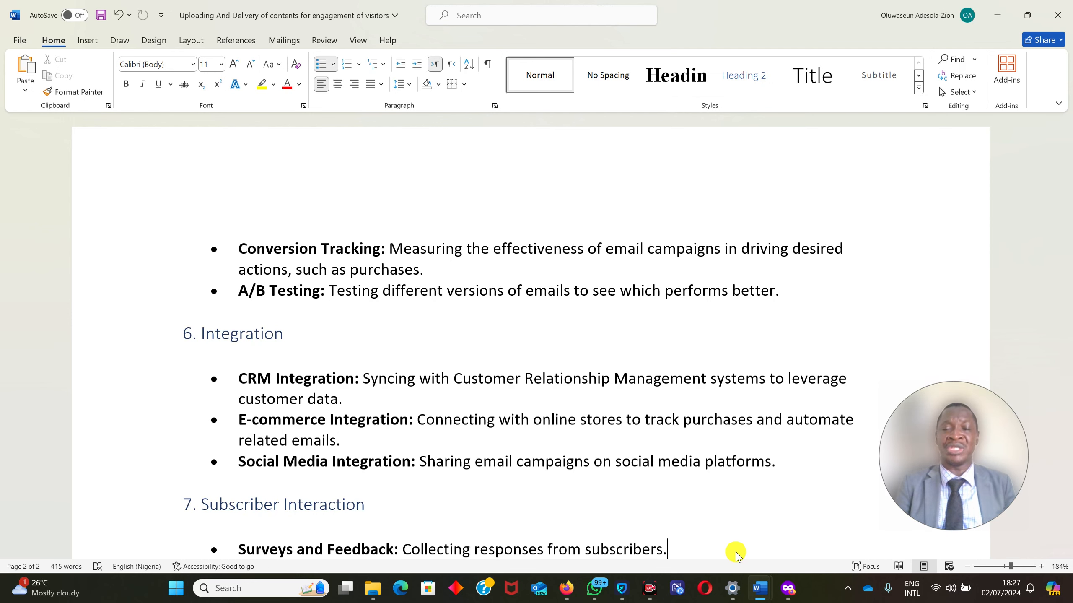
pyautogui.press('Return')
pyautogui.write('Event Promotion: Sending invitations and reminders for events.')
pyautogui.press('Down')
pyautogui.press('Down')
pyautogui.press('Down')
pyautogui.press('Down')
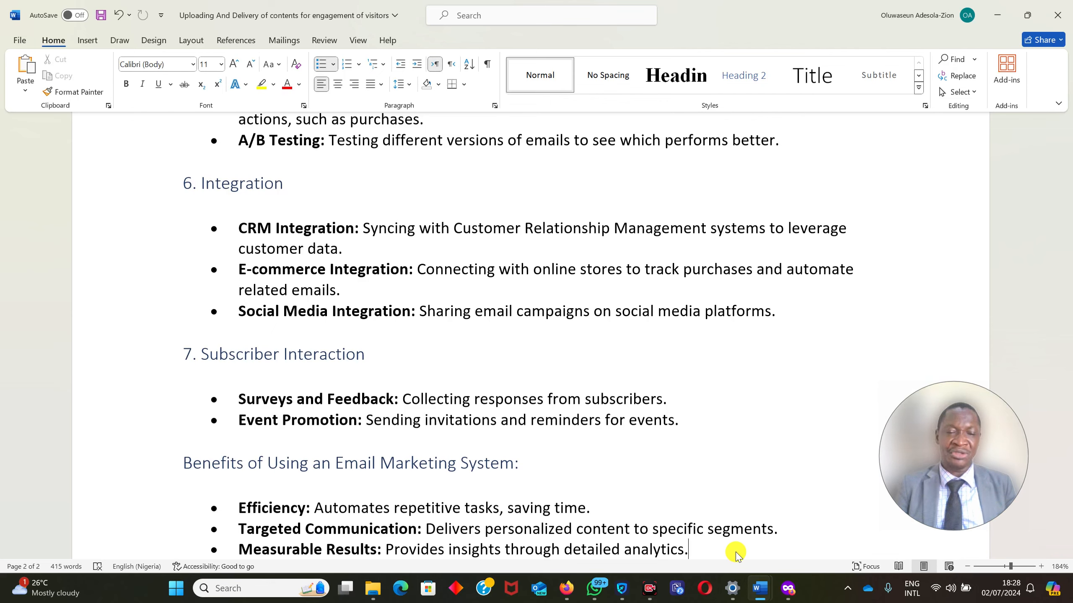
pyautogui.press('Down')
pyautogui.press('Down')
pyautogui.press('Down')
pyautogui.press('Down')
pyautogui.press('Down')
pyautogui.press('Down')
pyautogui.press('Down')
pyautogui.press('Down')
pyautogui.press('Down')
pyautogui.press('Down')
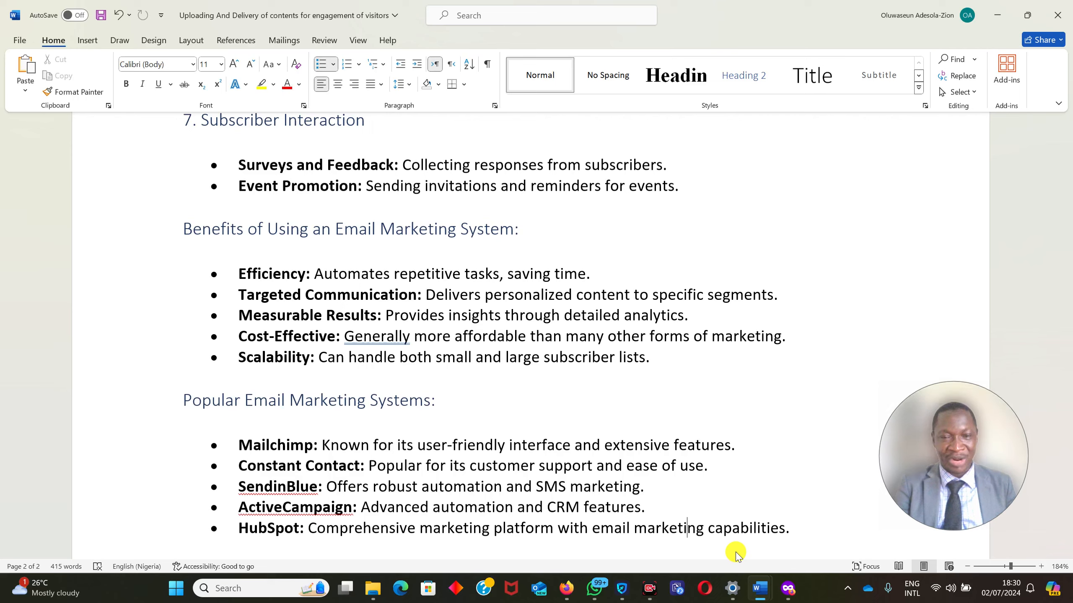
# Switch to Firefox and open the plugin upload form in the Zion's News WordPress admin.
pyautogui.hotkey('alt', 'Tab')
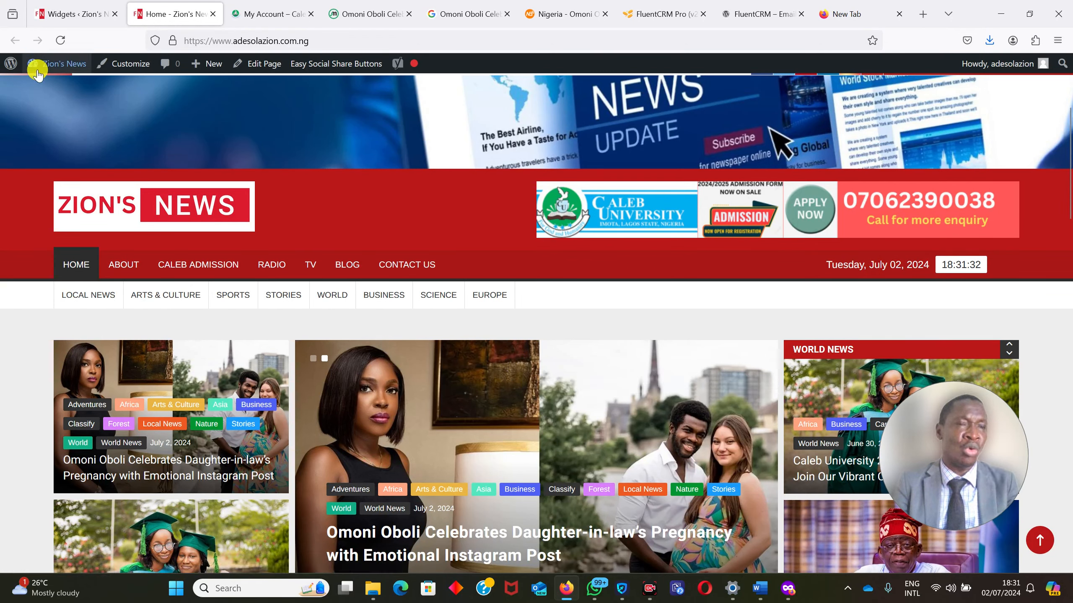
pyautogui.moveTo(52, 68)
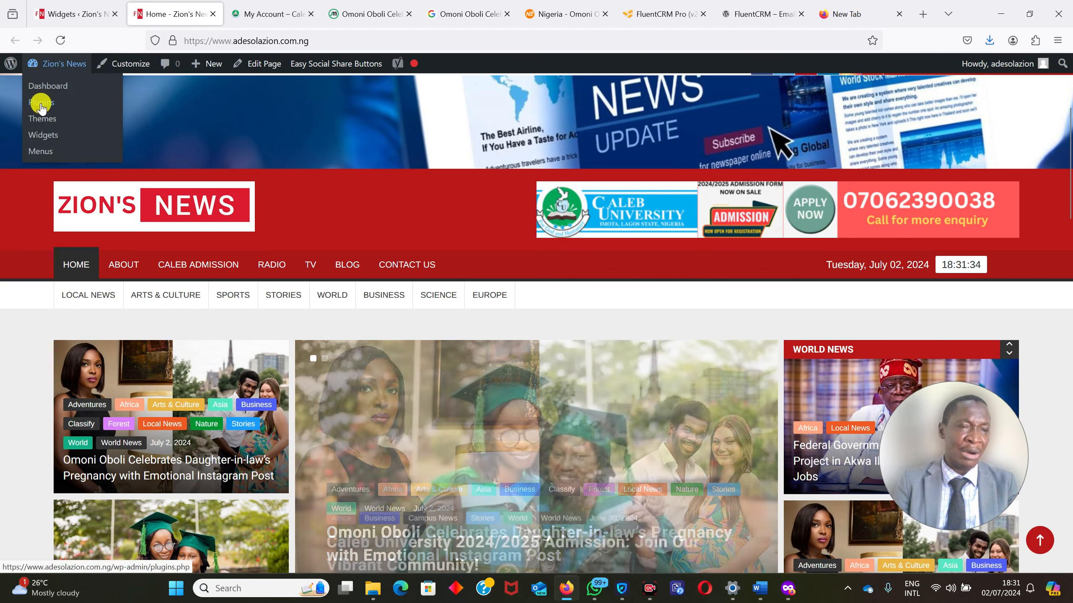
pyautogui.click(42, 103)
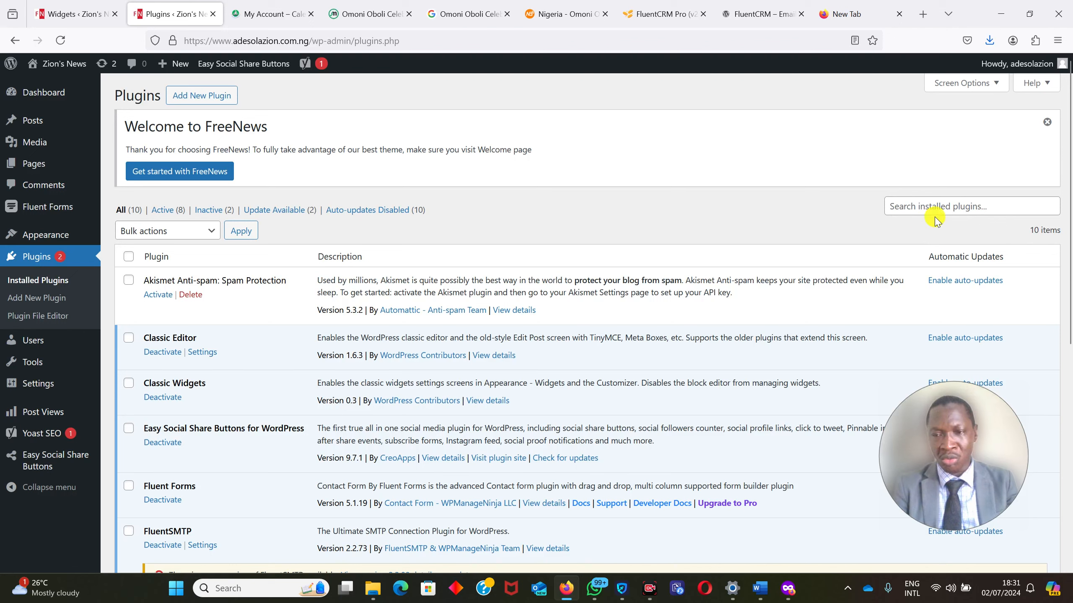
pyautogui.click(933, 204)
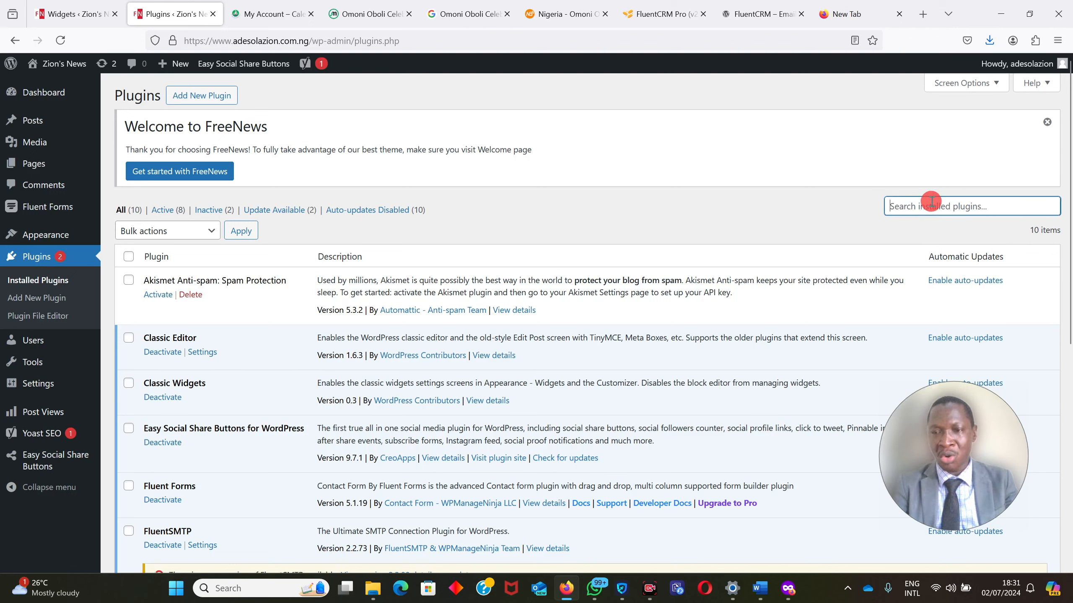
pyautogui.click(191, 105)
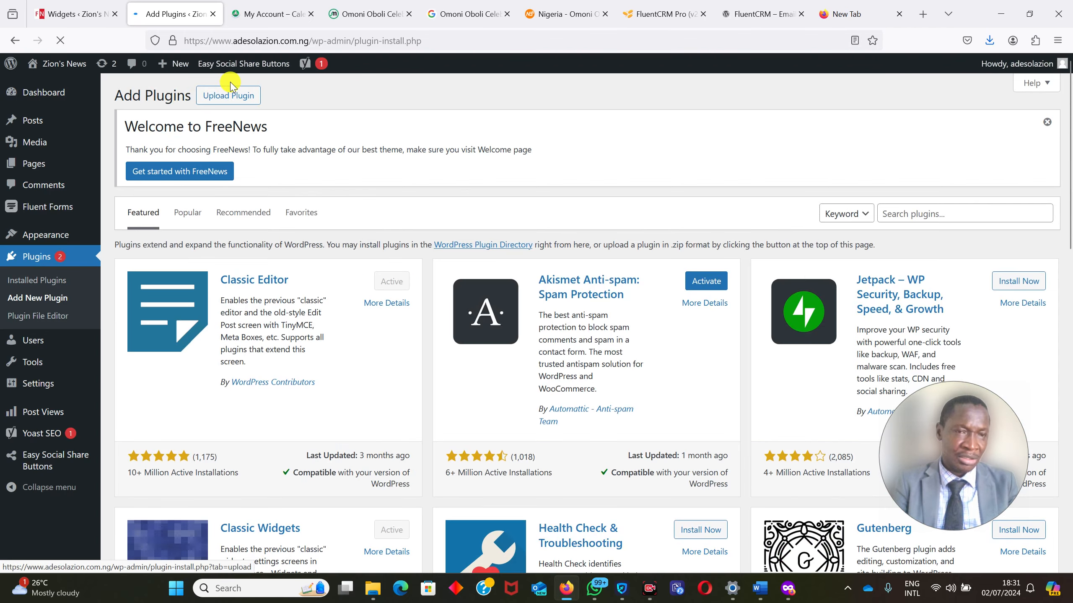
pyautogui.click(227, 97)
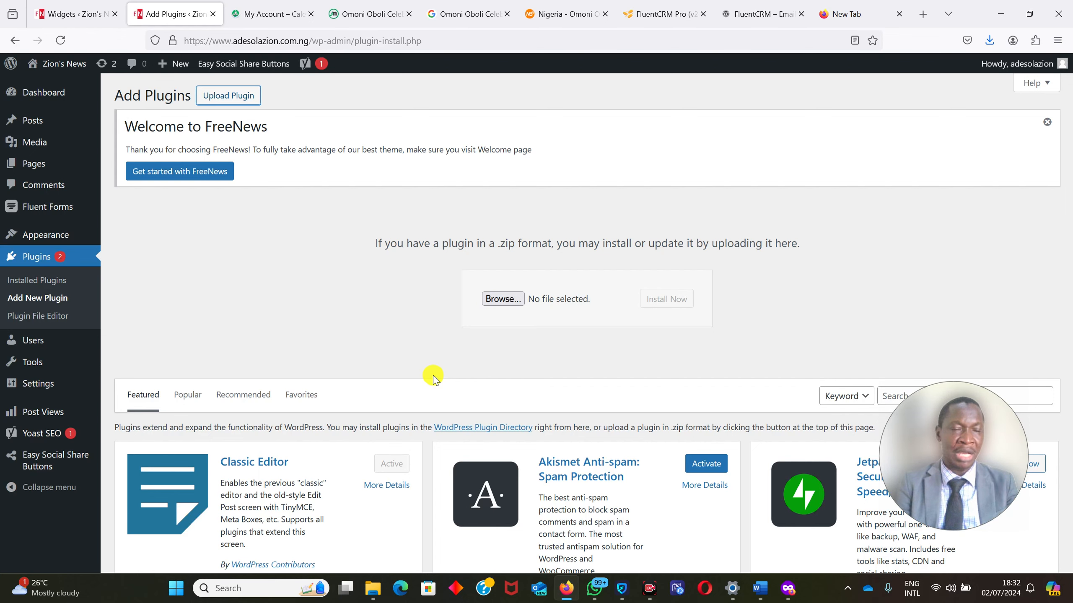
# Upload fluentcampaign-pro-v2.9.1.zip from the Compressed folder in Downloads, and install and activate it as a plugin.
pyautogui.click(505, 298)
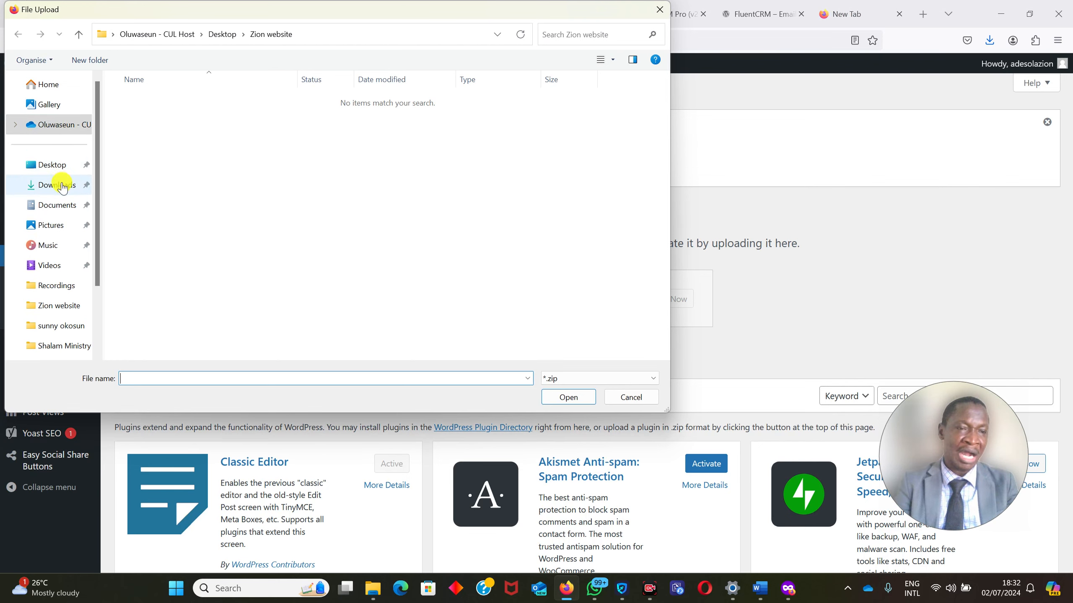
pyautogui.click(63, 187)
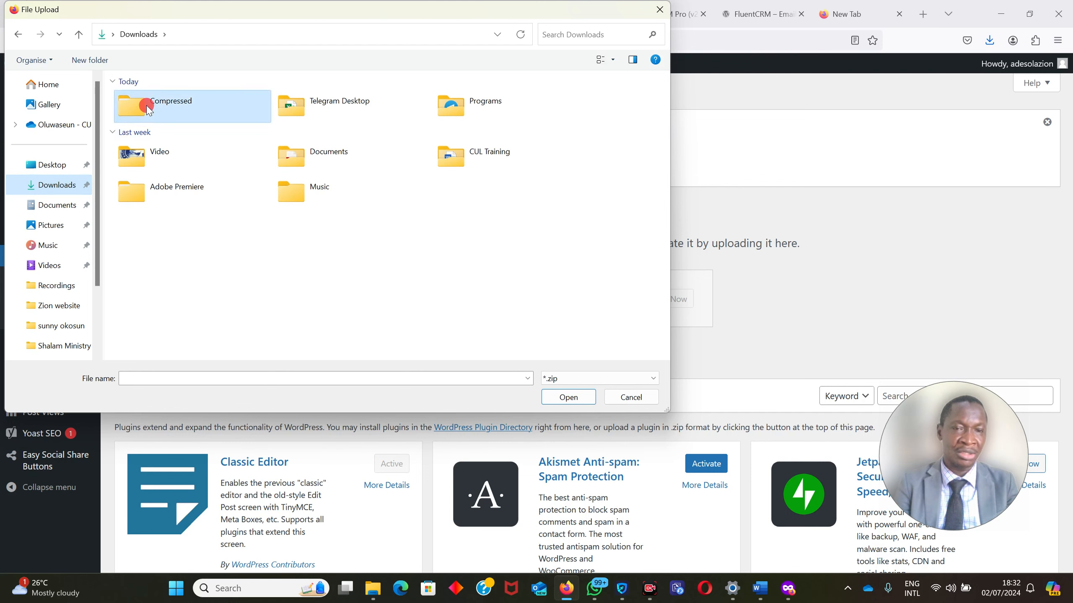
pyautogui.doubleClick(144, 106)
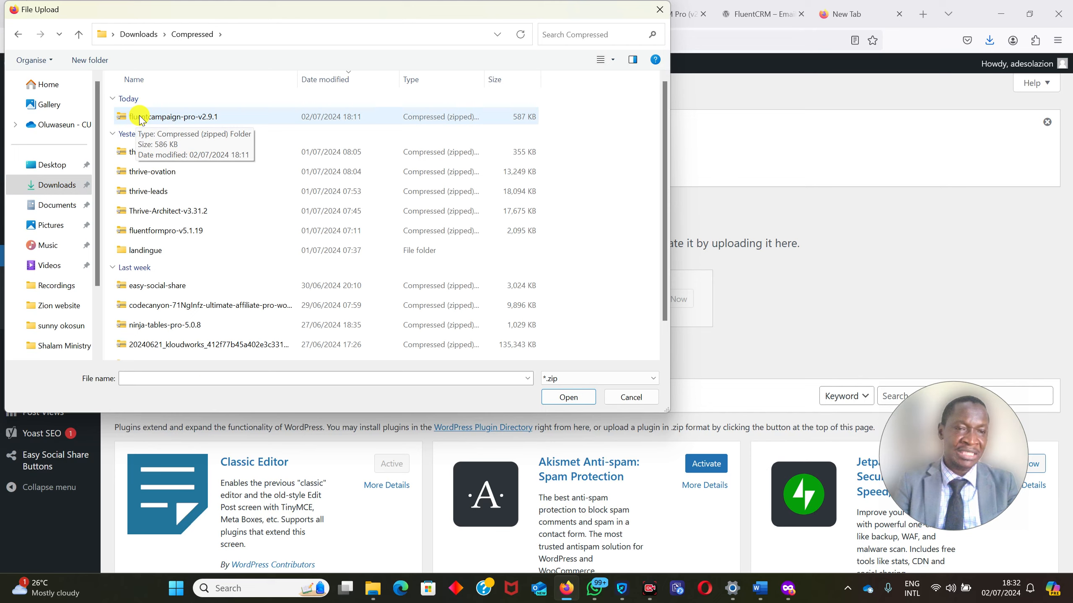
pyautogui.doubleClick(141, 118)
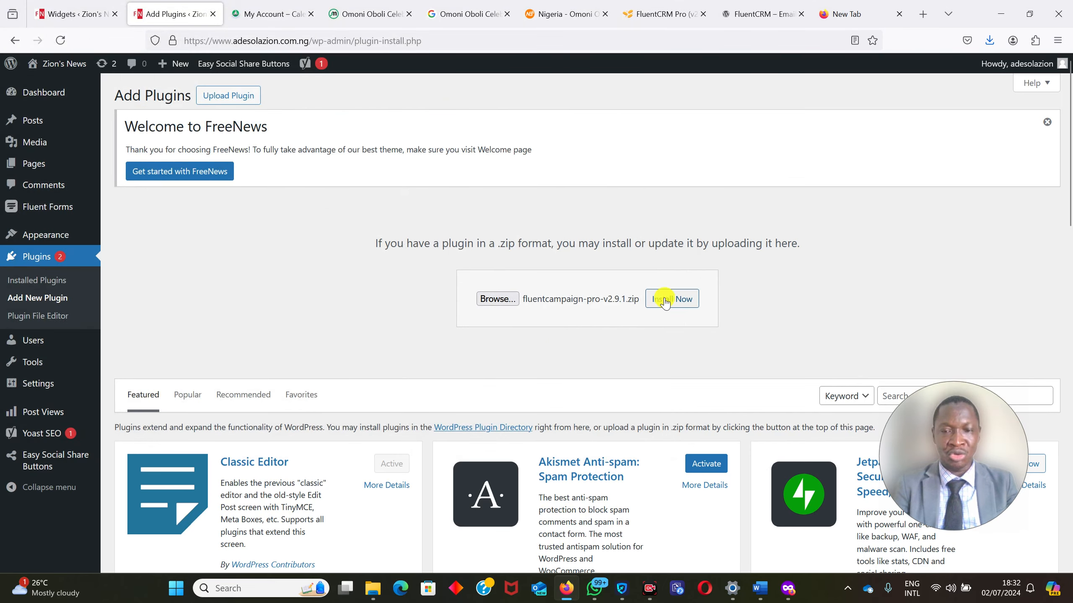
pyautogui.click(673, 299)
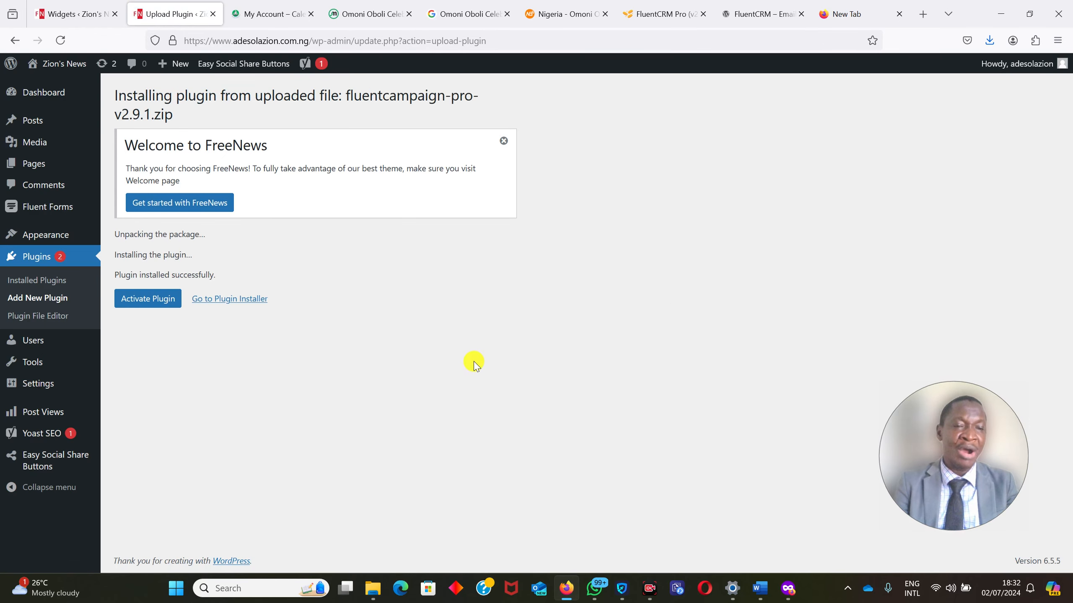
pyautogui.click(148, 298)
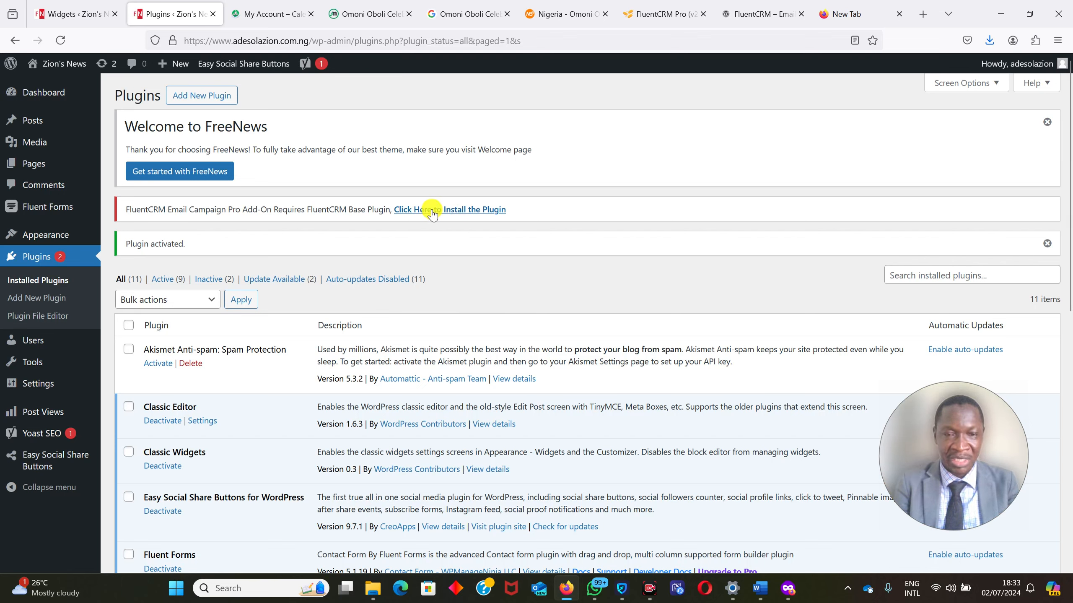
# Install and activate the required FluentCRM base plugin, and start the FluentCRM setup wizard.
pyautogui.click(449, 209)
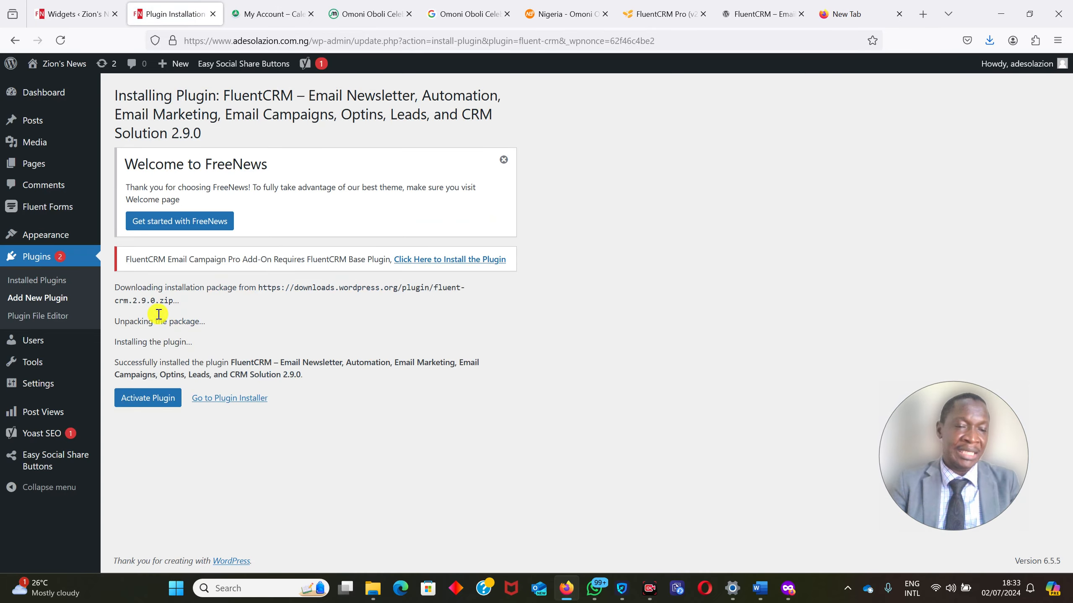
pyautogui.click(138, 407)
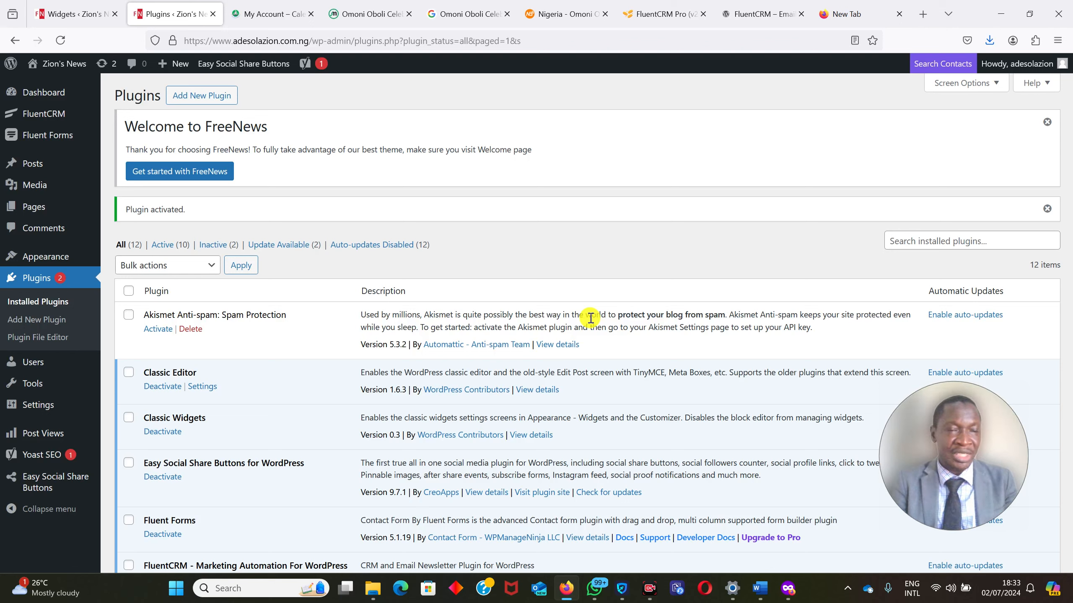
pyautogui.moveTo(22, 116)
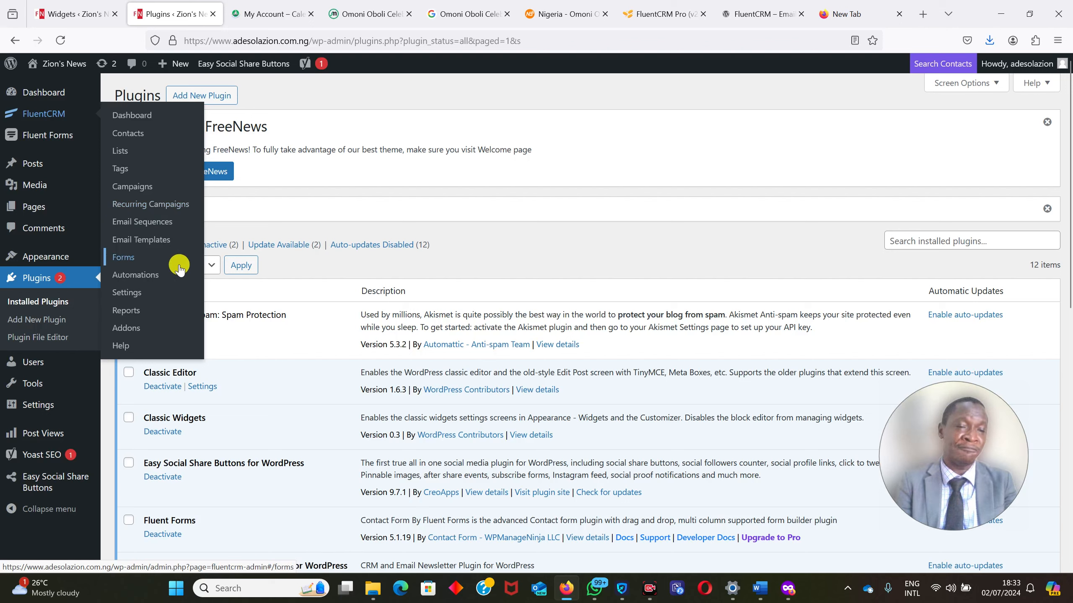
pyautogui.click(183, 326)
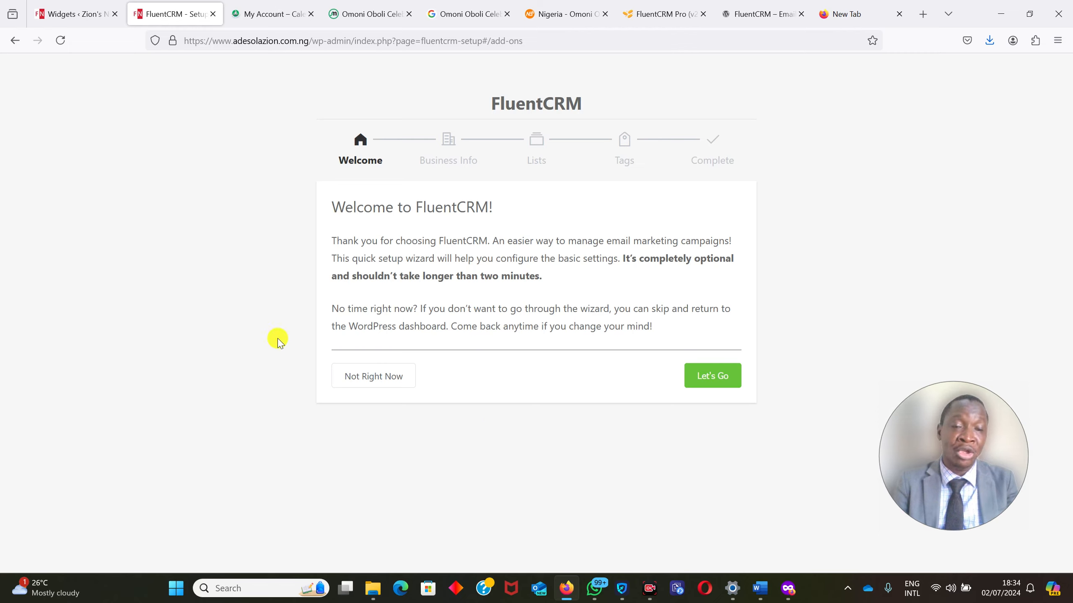
pyautogui.click(699, 376)
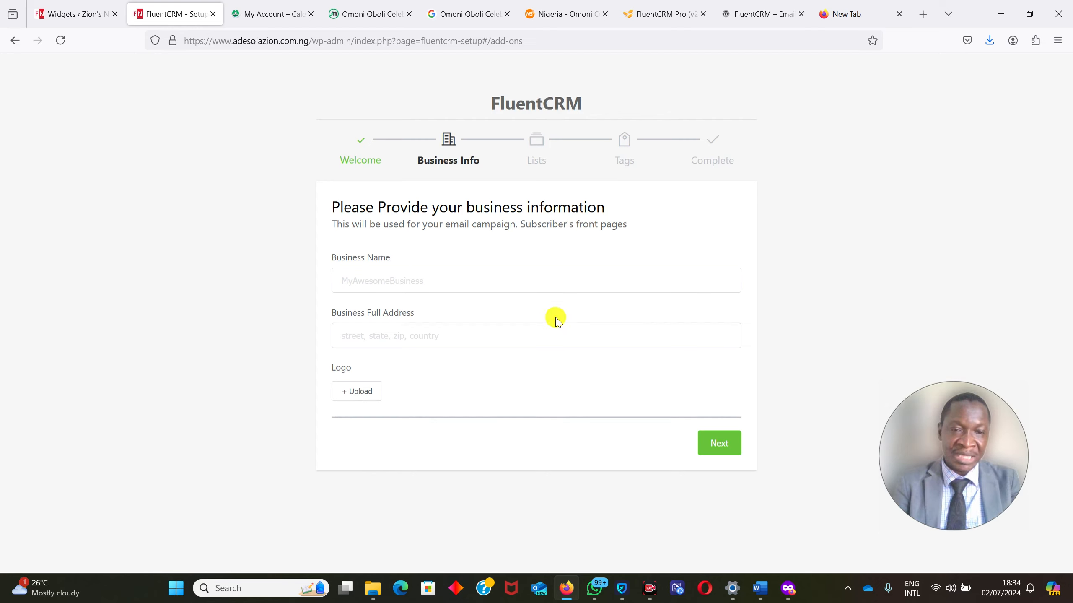
# Enter Zion's News as the business name and fill in the full business address.
pyautogui.click(453, 272)
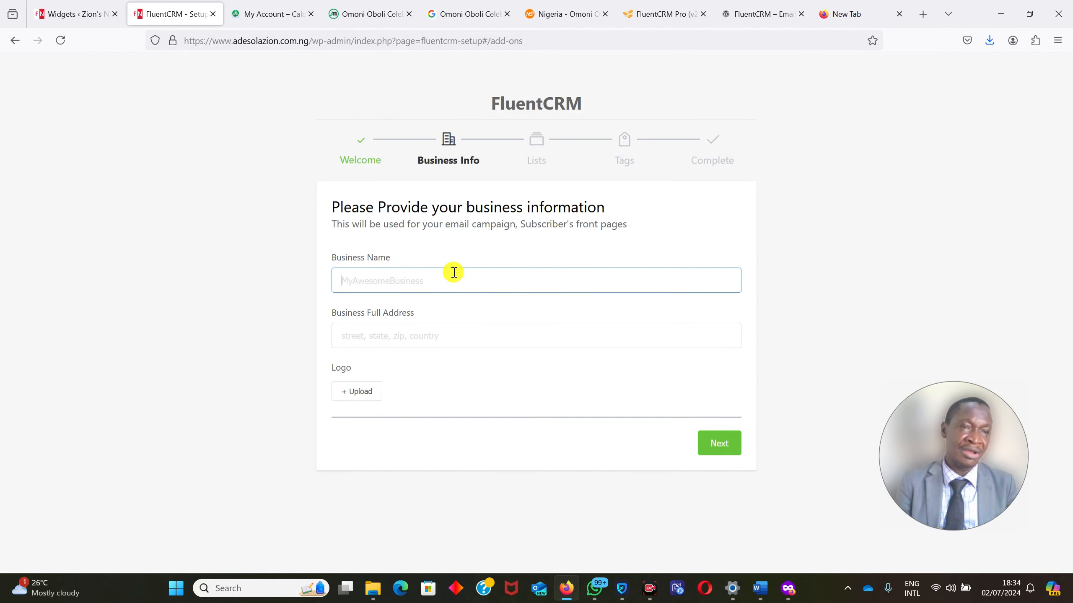
pyautogui.write('Zi')
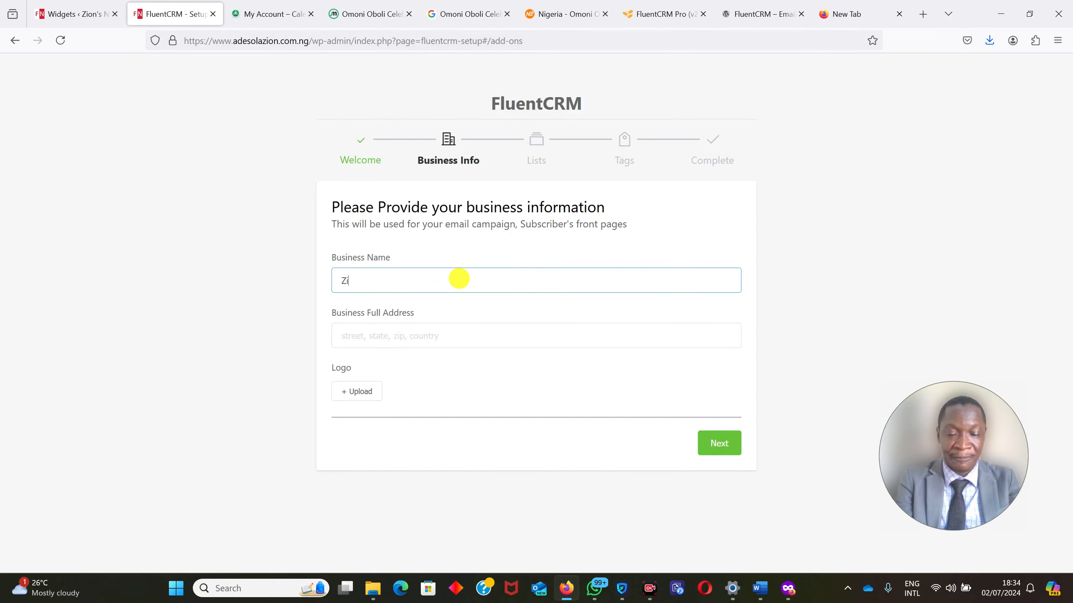
pyautogui.write("on's News")
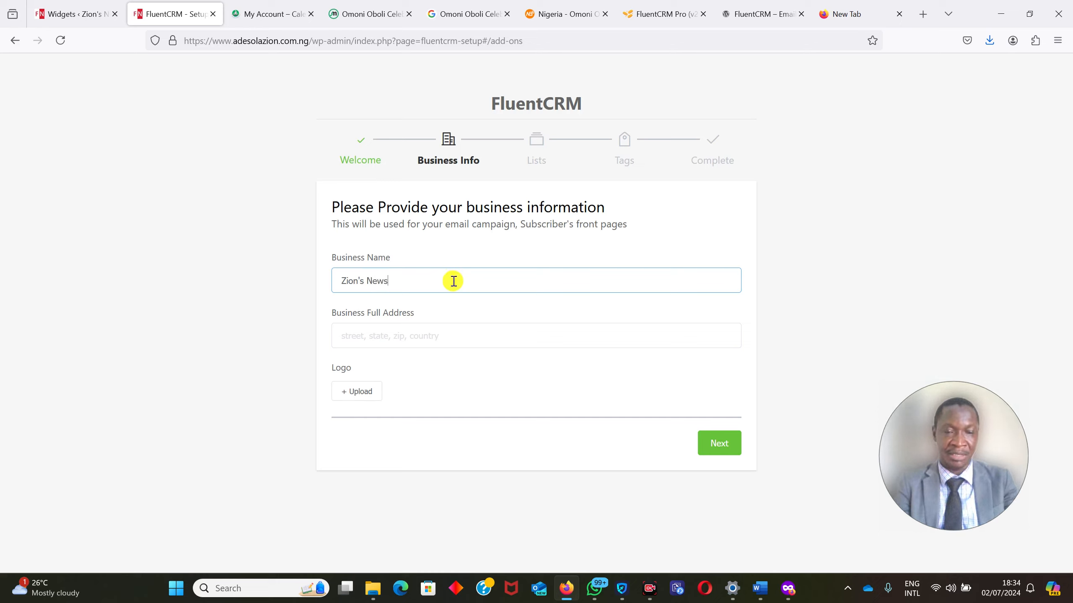
pyautogui.click(376, 330)
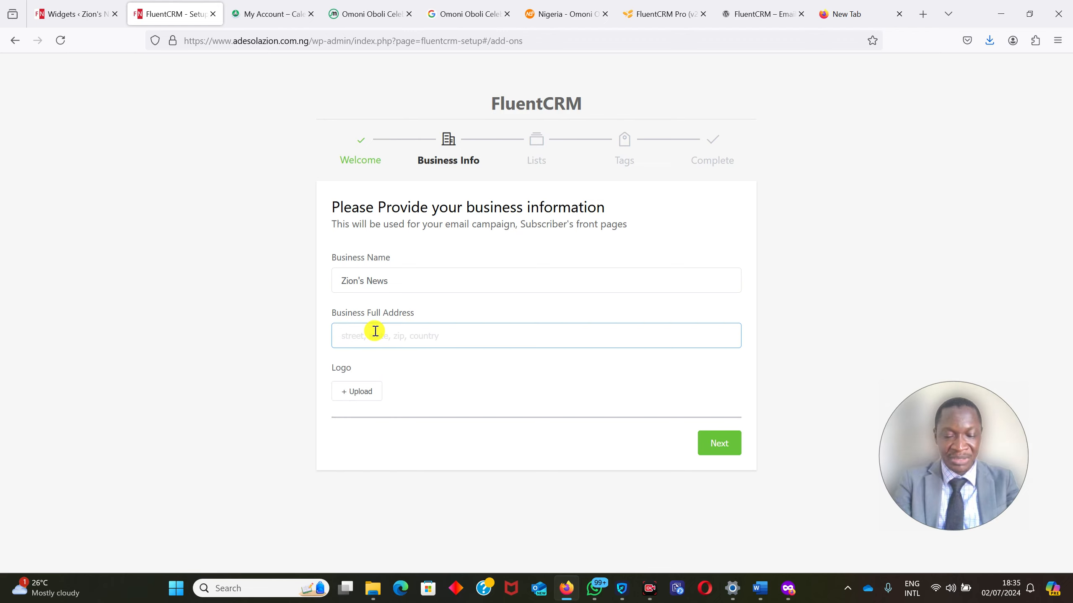
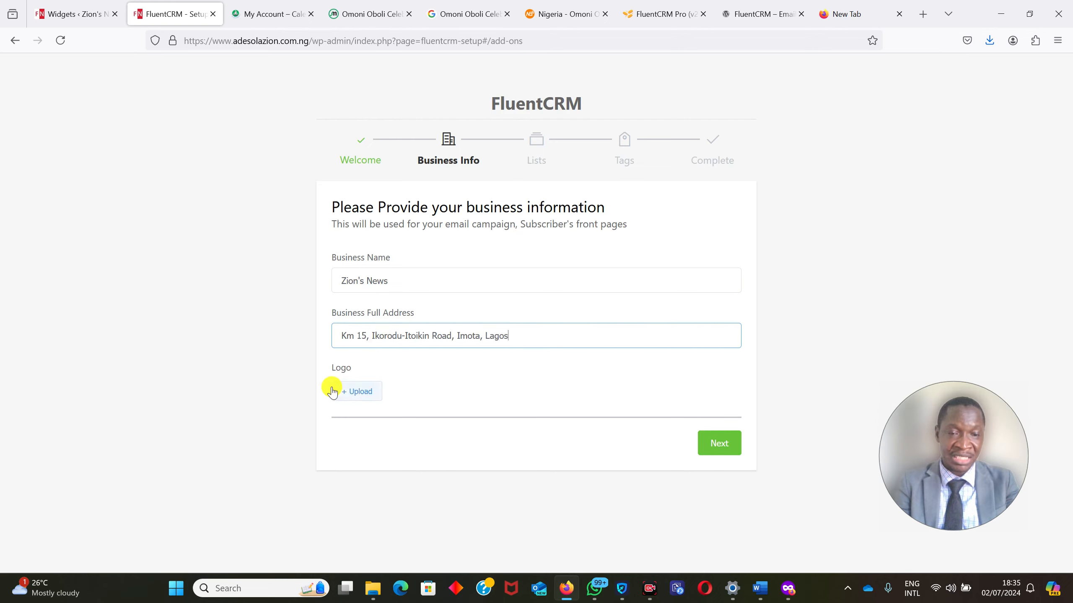
# Set the existing media library image ZIONS.png as the business logo and continue to the contact segment lists.
pyautogui.click(356, 392)
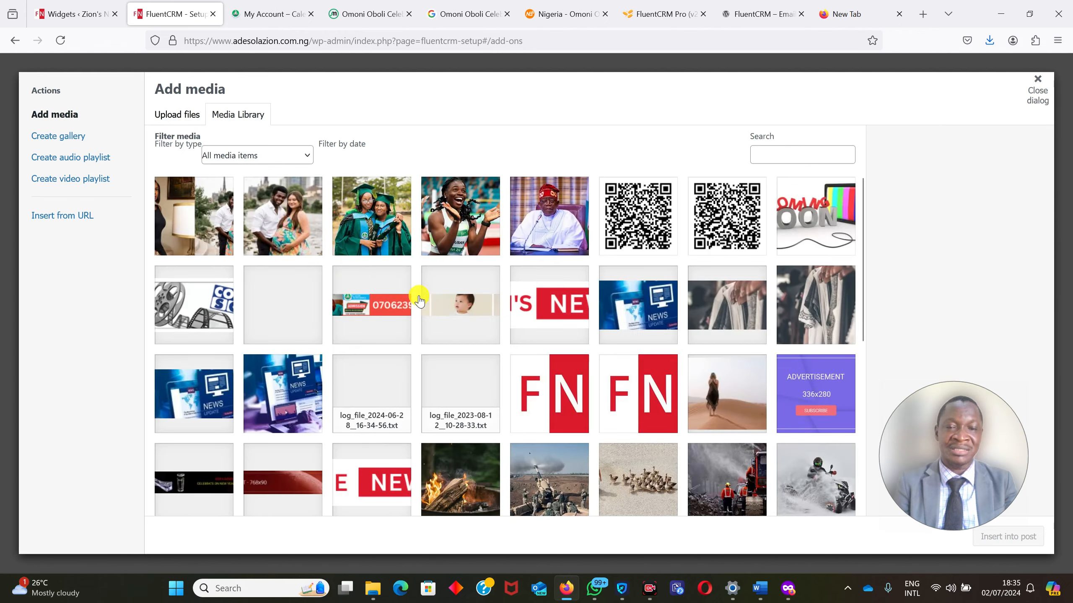
pyautogui.click(544, 319)
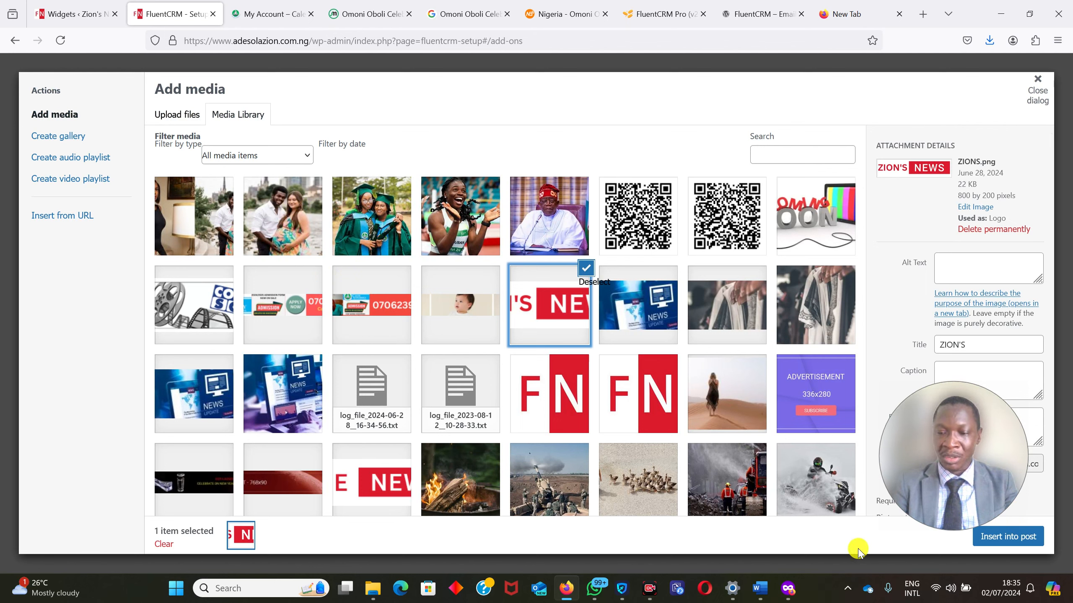
pyautogui.click(1016, 540)
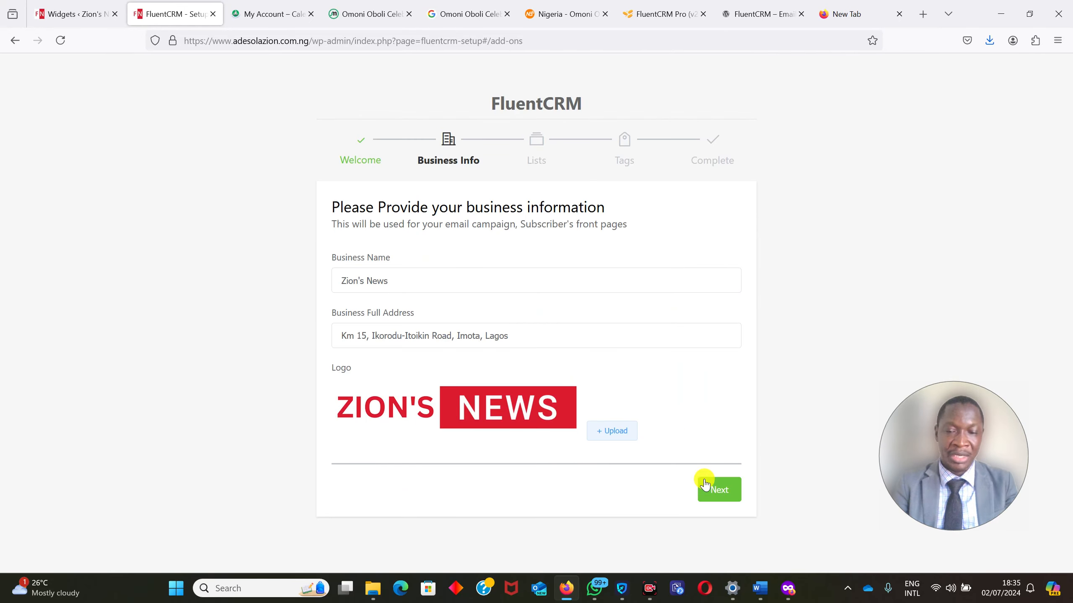
pyautogui.click(720, 490)
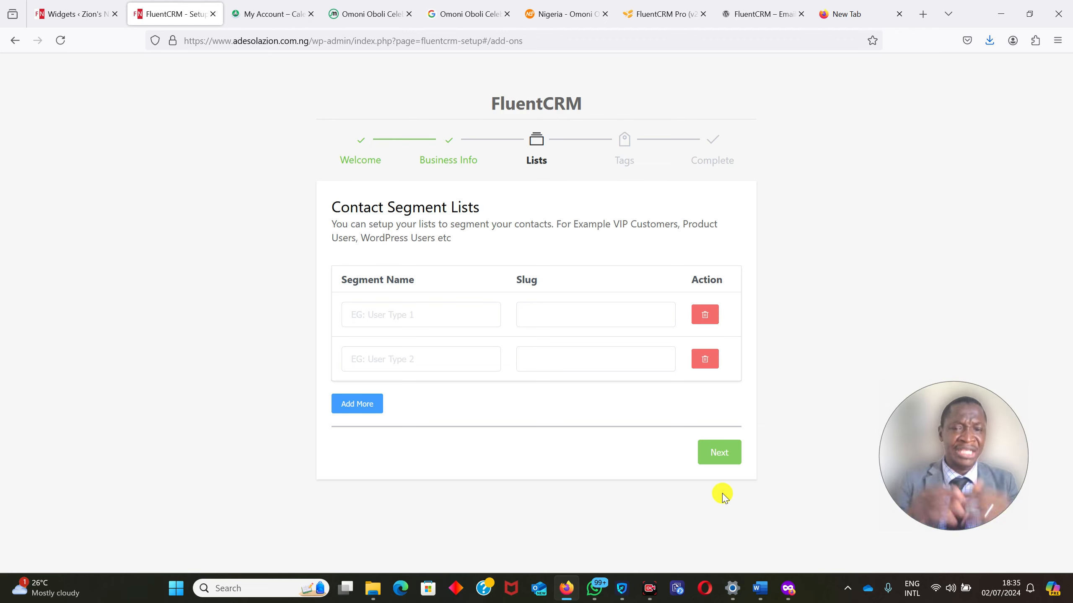
# Name the first two contact segment lists VIP Customers and Product Customers.
pyautogui.click(424, 314)
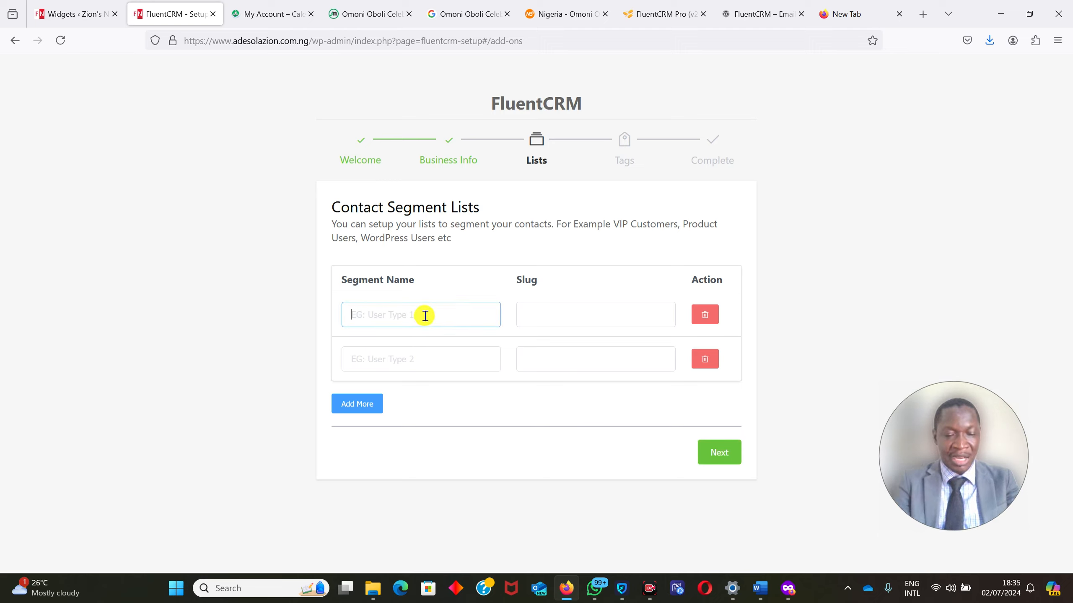
pyautogui.write('VIP')
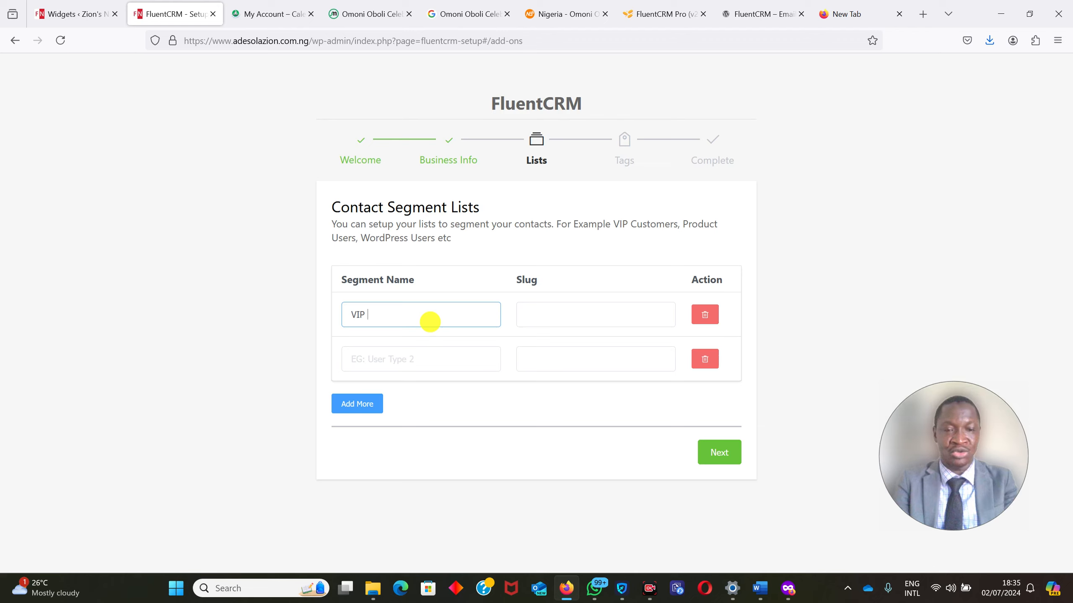
pyautogui.write(' Cu')
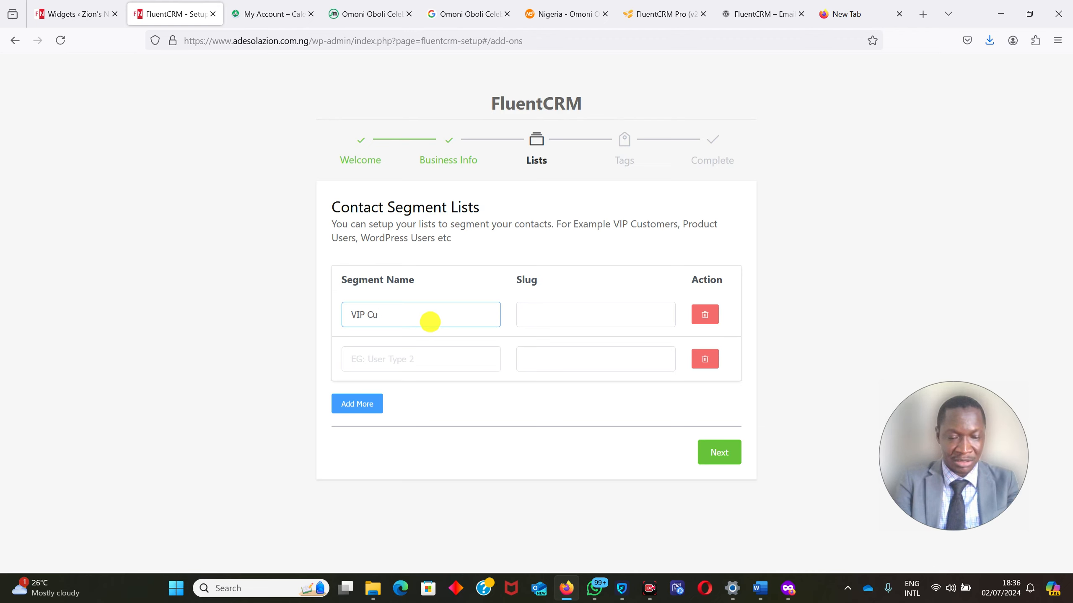
pyautogui.write('stomers')
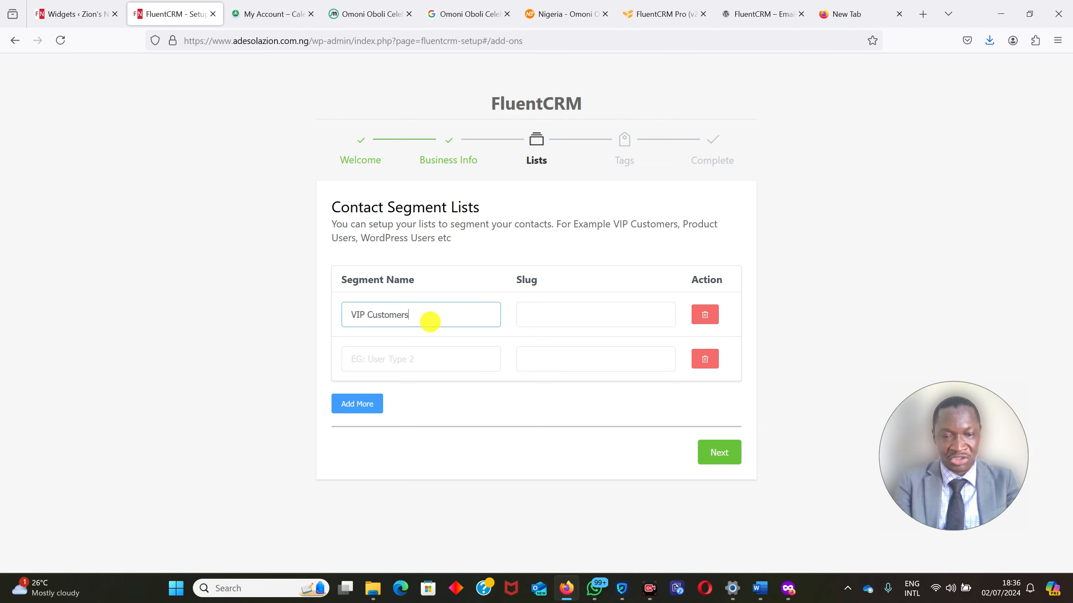
pyautogui.click(424, 357)
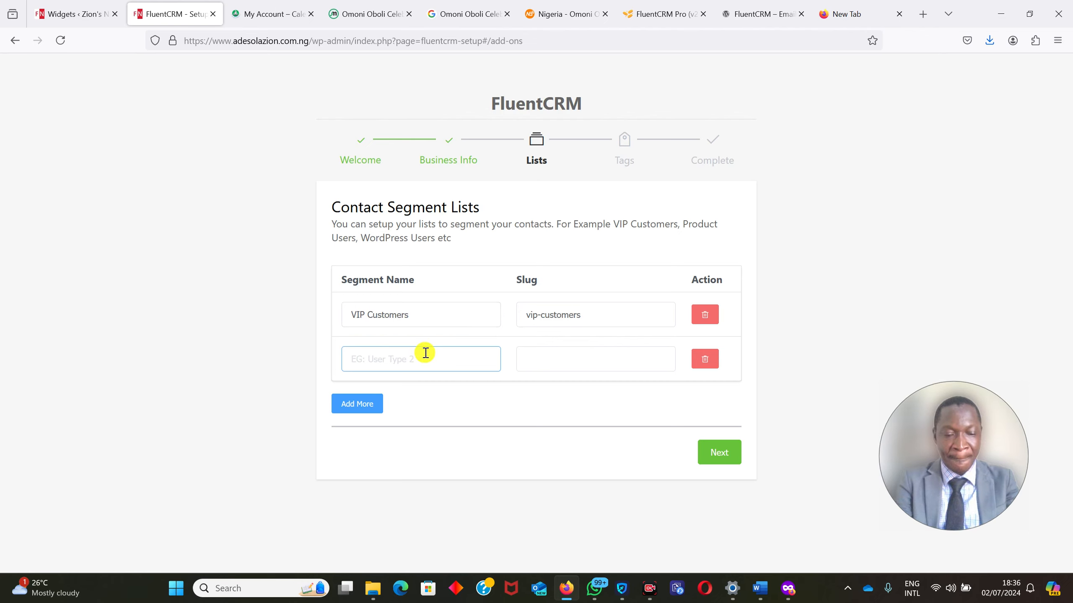
pyautogui.write('Produ')
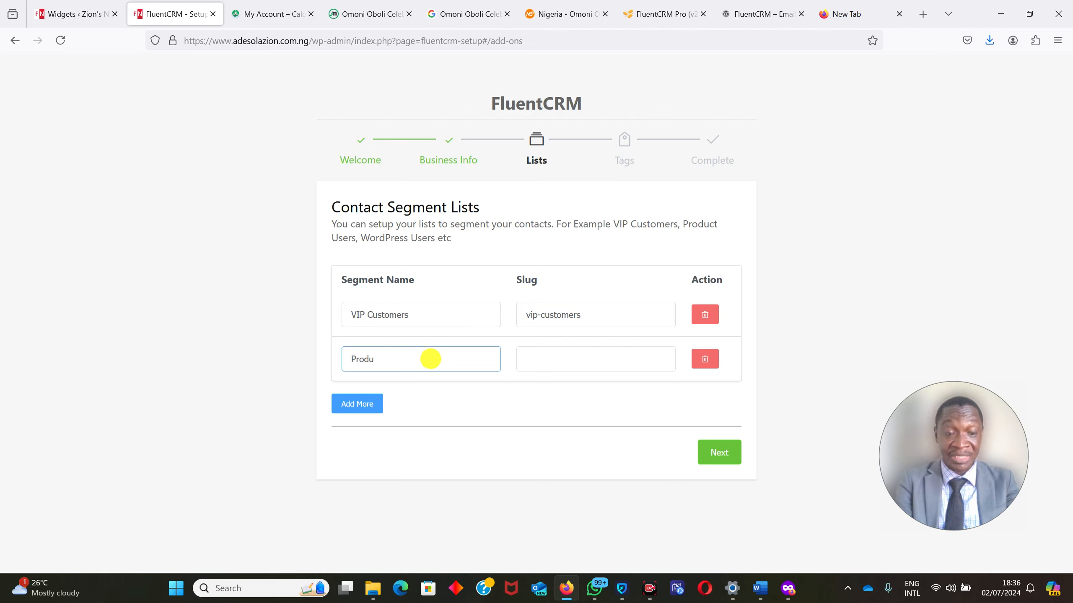
pyautogui.write('ct')
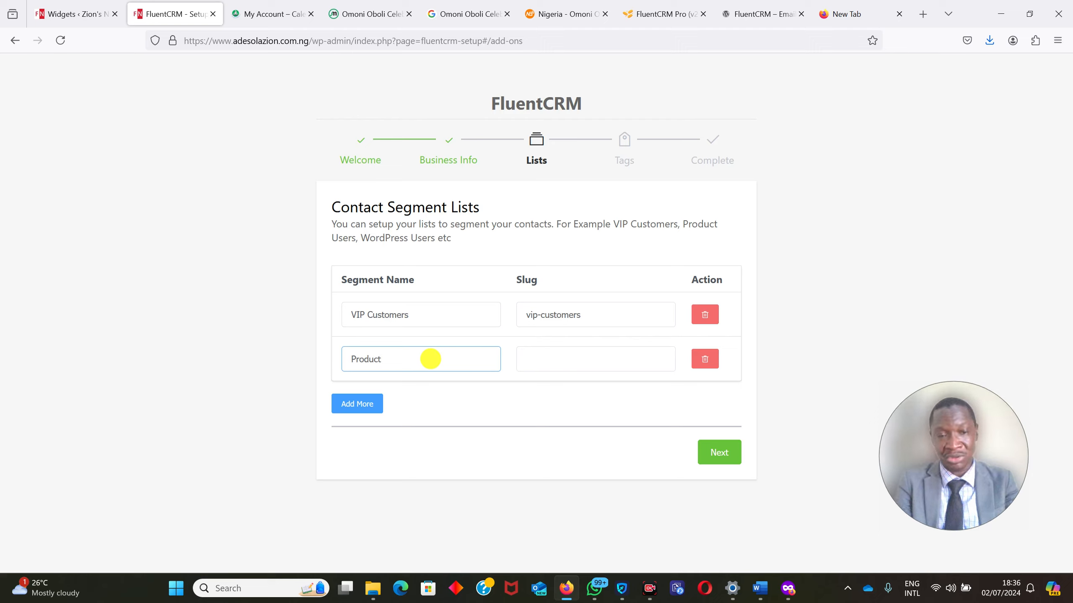
pyautogui.write(' Customers')
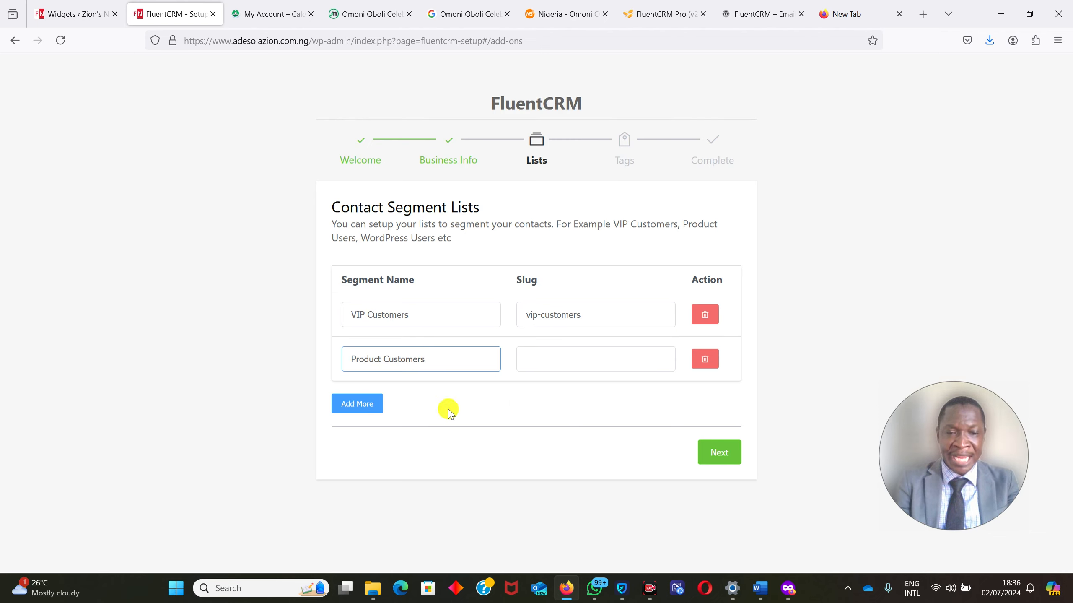
# Add a third contact segment named Admission Customers and continue to the contact tags.
pyautogui.click(362, 410)
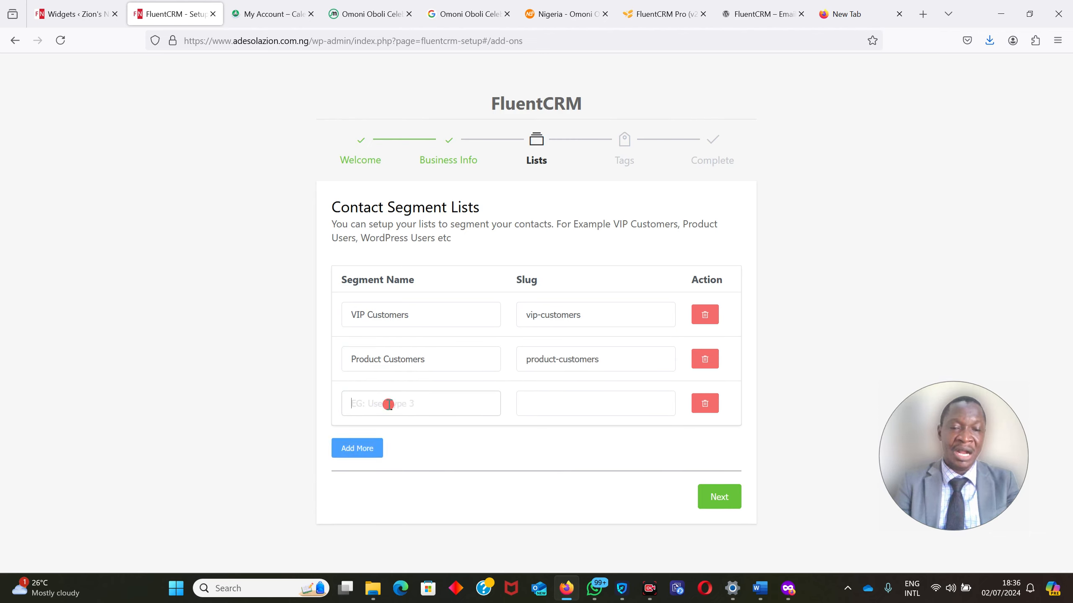
pyautogui.click(390, 405)
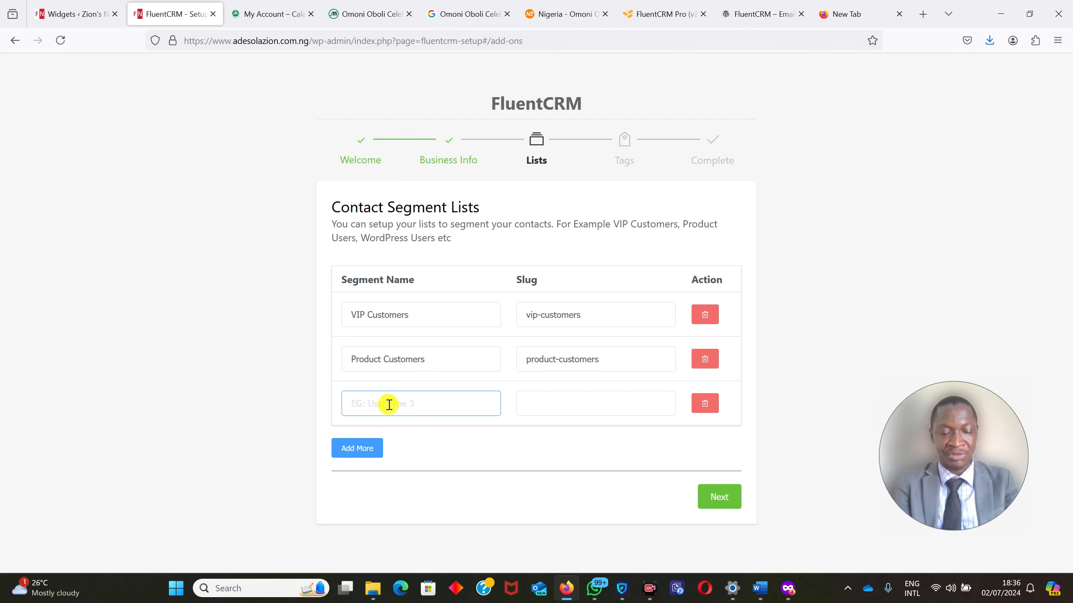
pyautogui.write('Admissio')
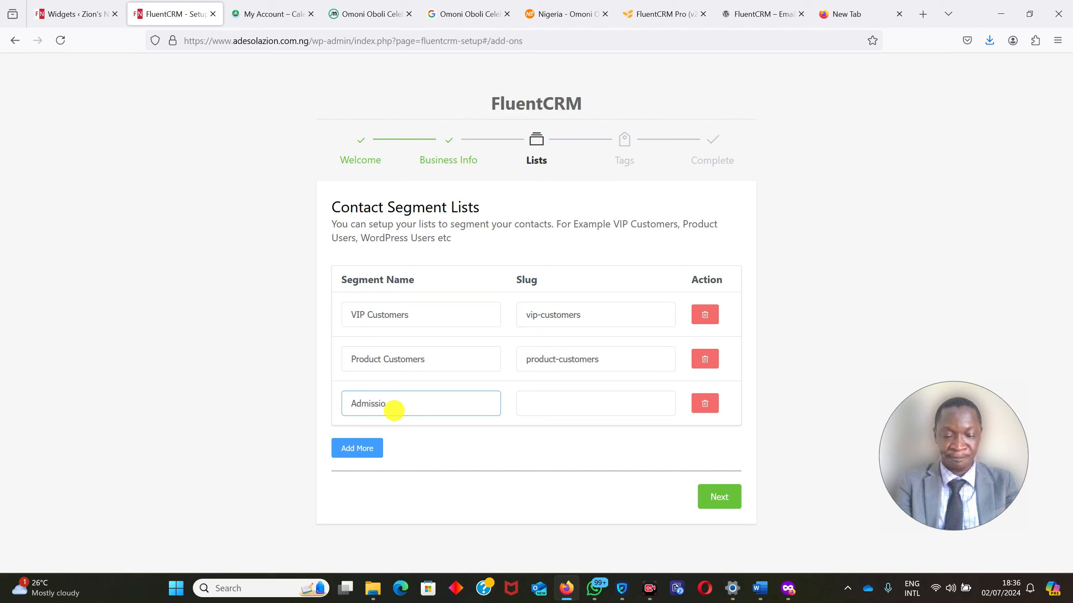
pyautogui.write('n Customers')
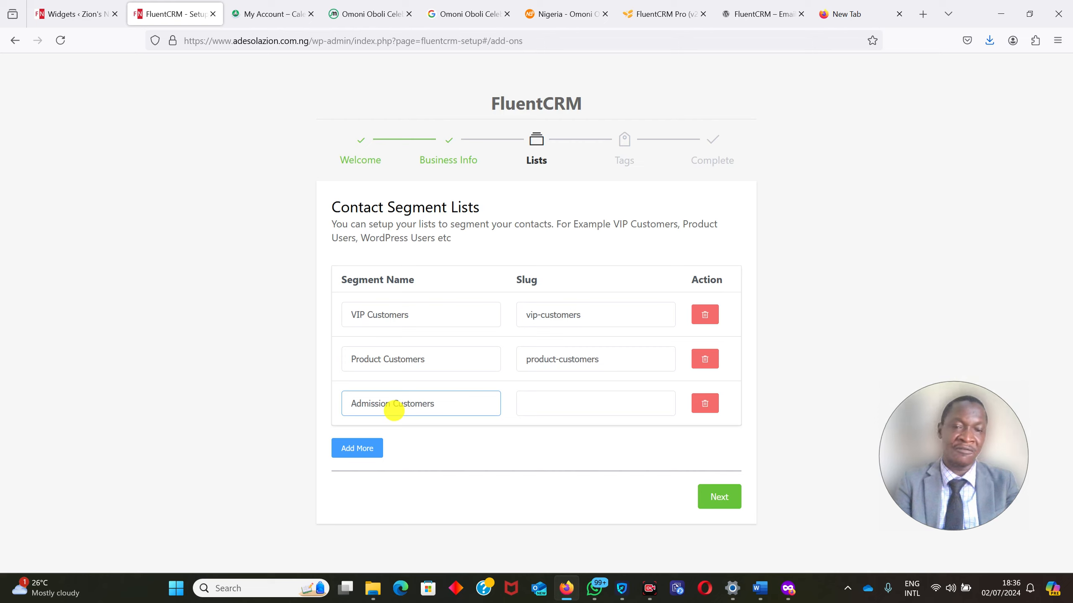
pyautogui.click(560, 402)
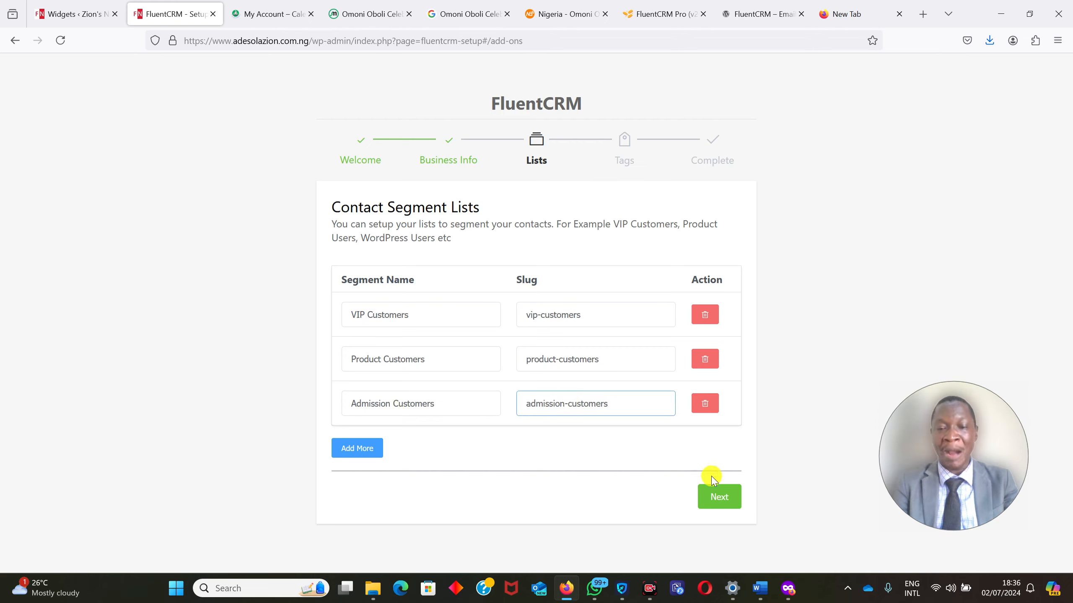
pyautogui.click(727, 503)
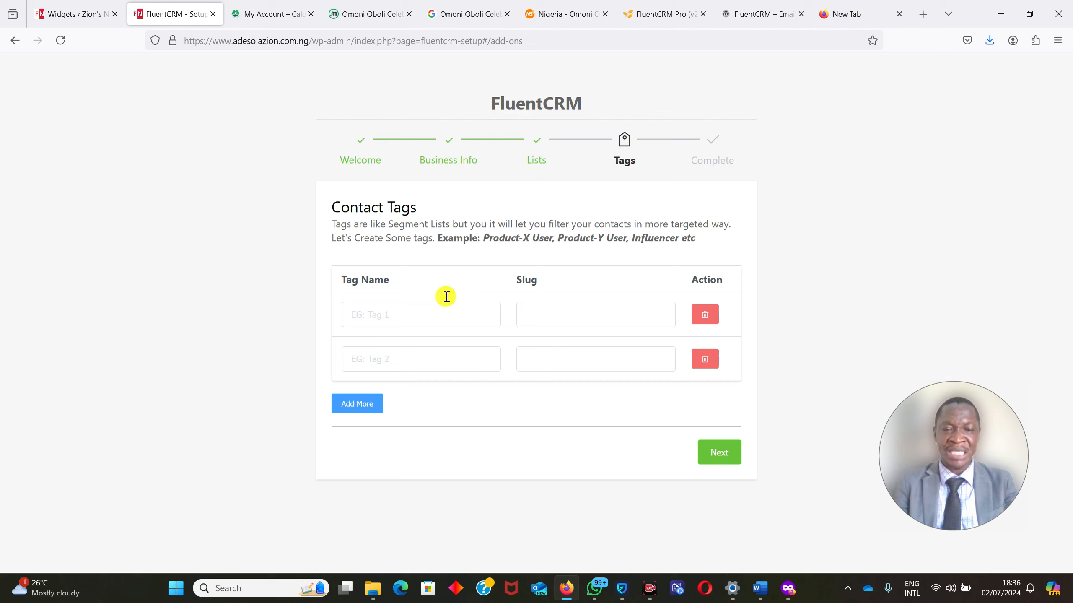
# Name the first two contact tags vip and products.
pyautogui.click(433, 307)
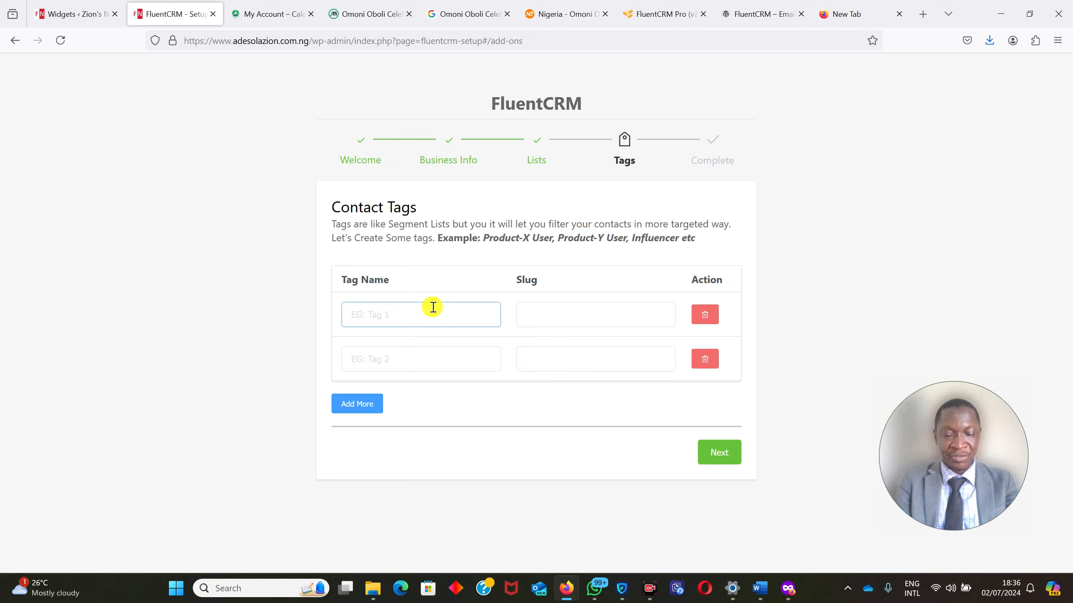
pyautogui.write('vc')
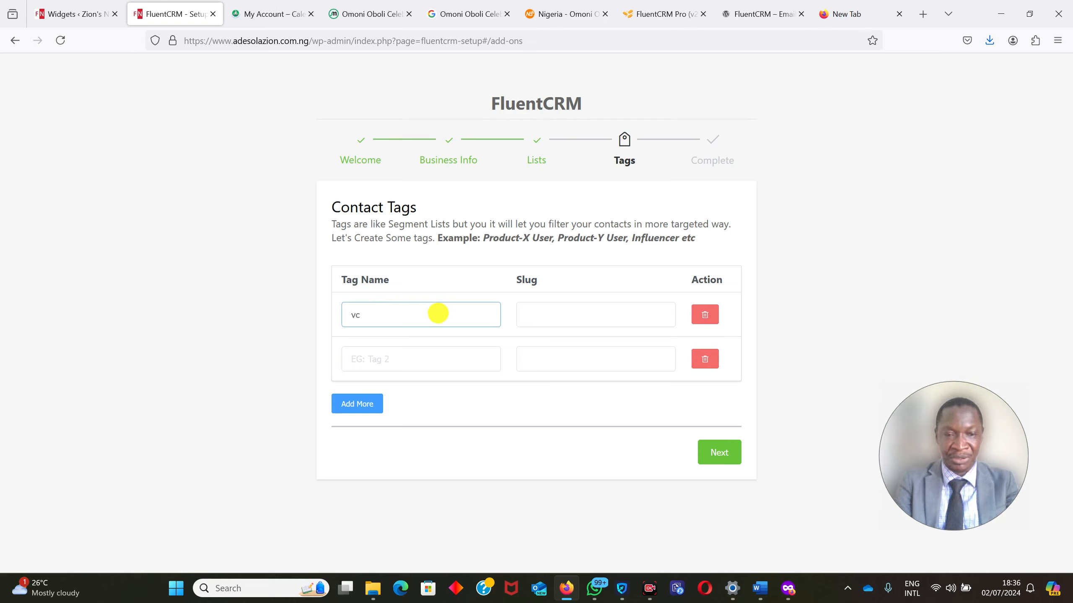
pyautogui.write('p')
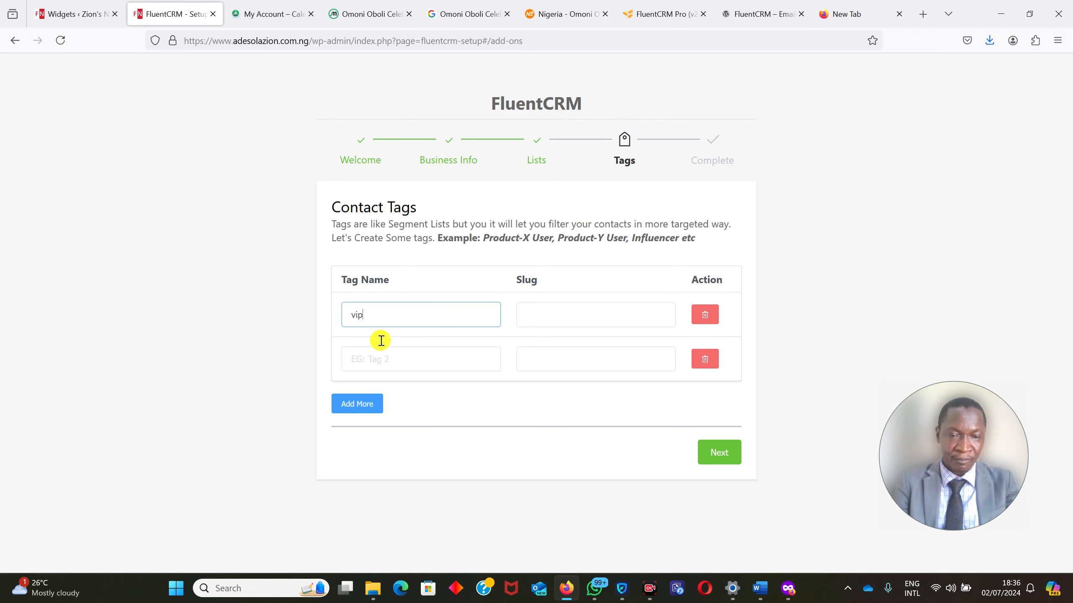
pyautogui.click(379, 355)
pyautogui.write('products')
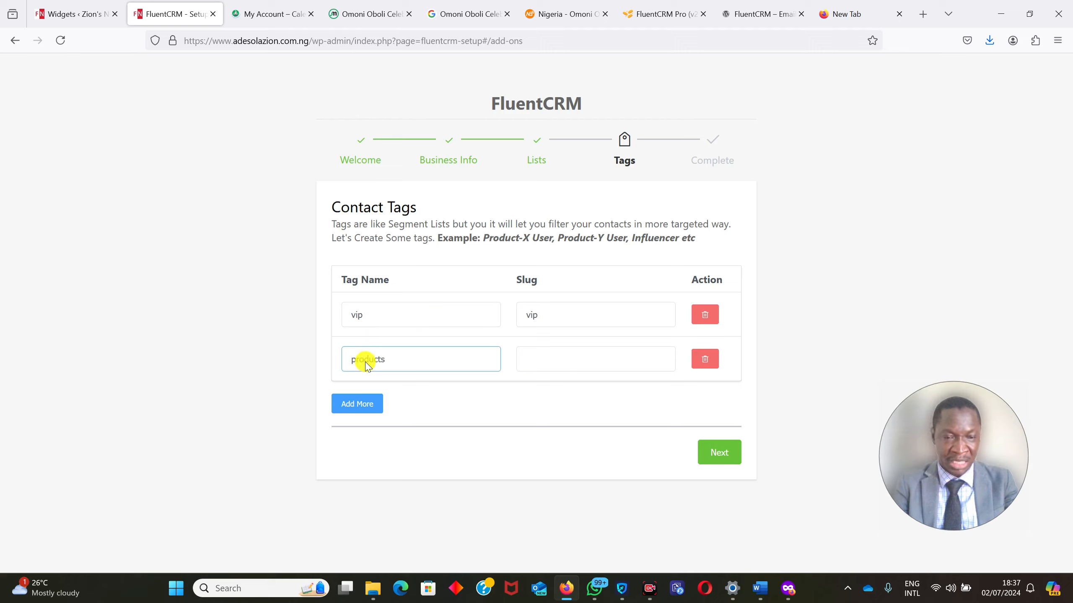
# Add a third contact tag named admission and continue to the final setup stage.
pyautogui.click(349, 403)
pyautogui.click(389, 397)
pyautogui.write('admissio')
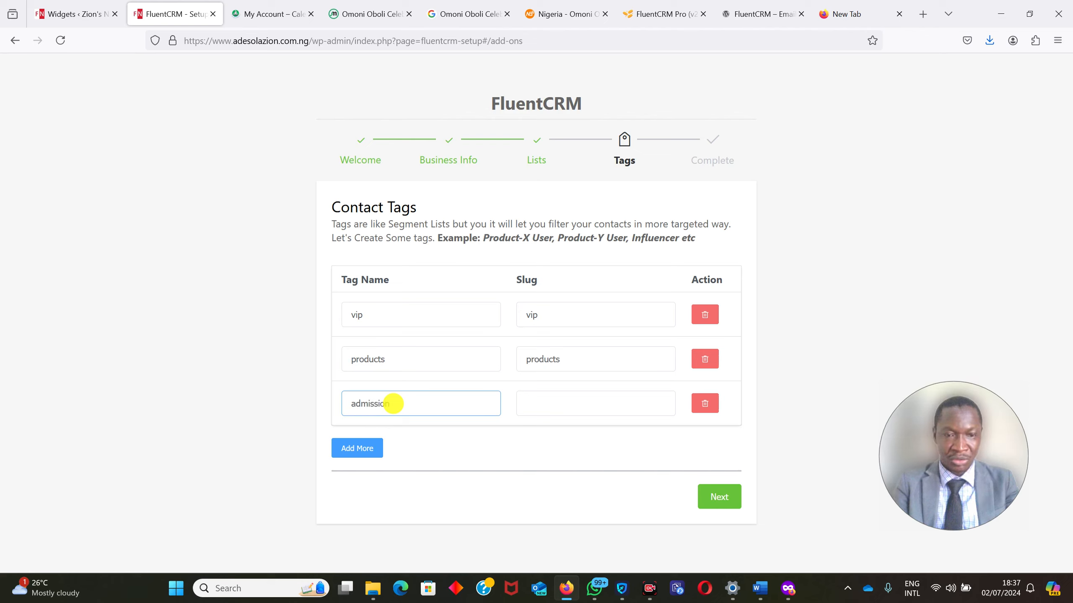
pyautogui.write('n')
pyautogui.click(715, 493)
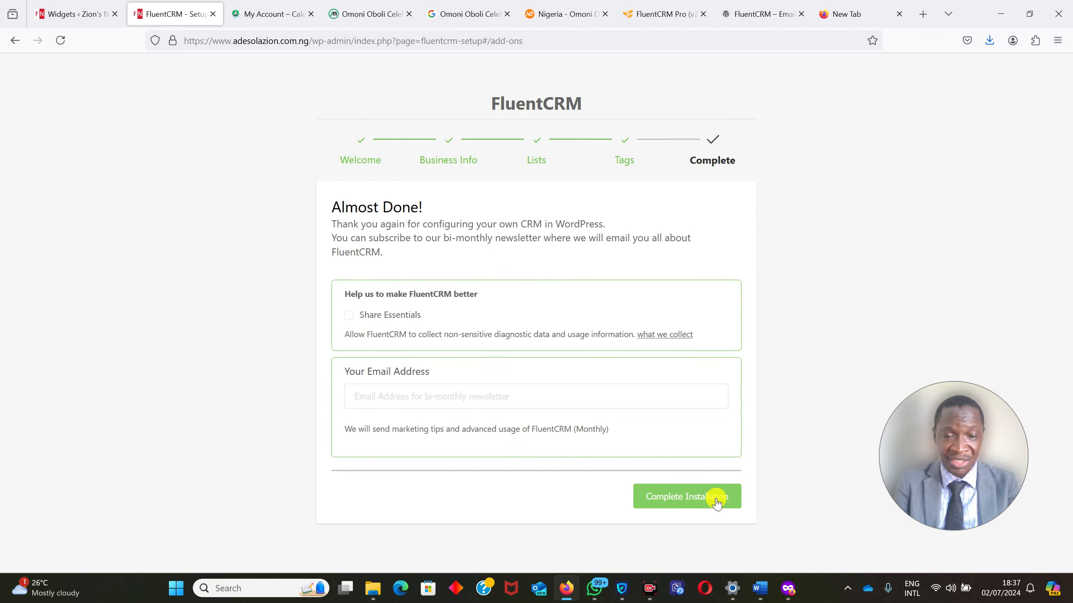
# Complete the installation without a newsletter email, decline usage data sharing, and go to the CRM dashboard.
pyautogui.click(702, 498)
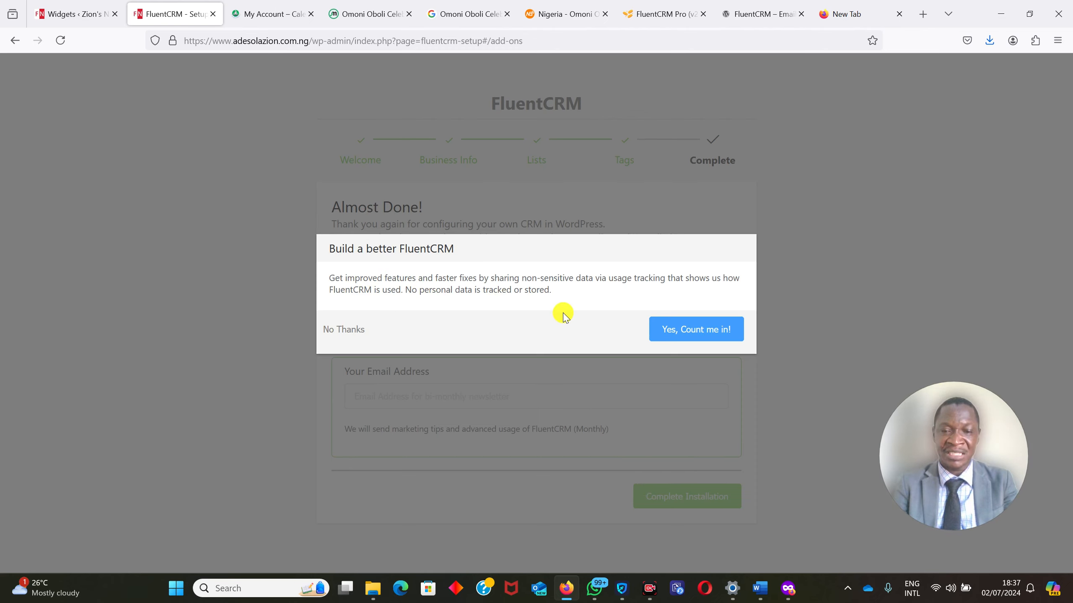
pyautogui.click(343, 333)
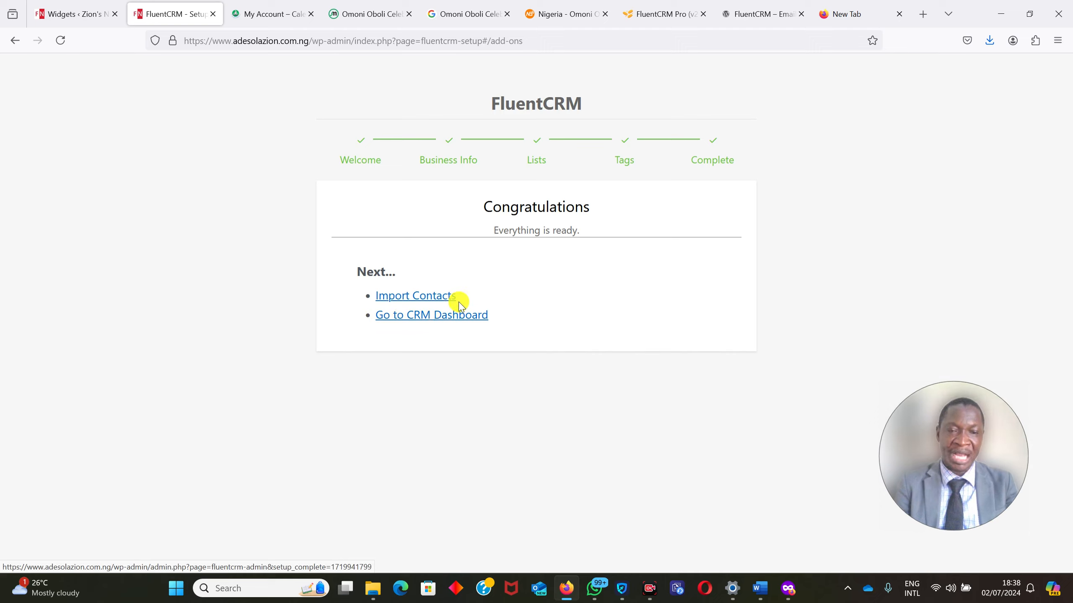
pyautogui.click(437, 320)
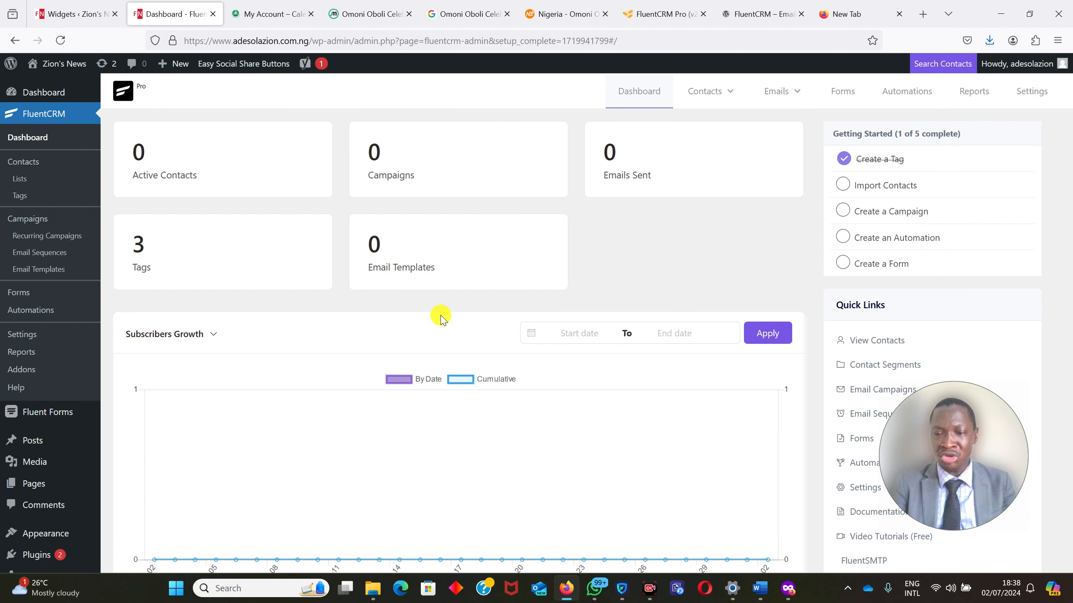
pyautogui.moveTo(926, 418); pyautogui.dragTo(28, 474)
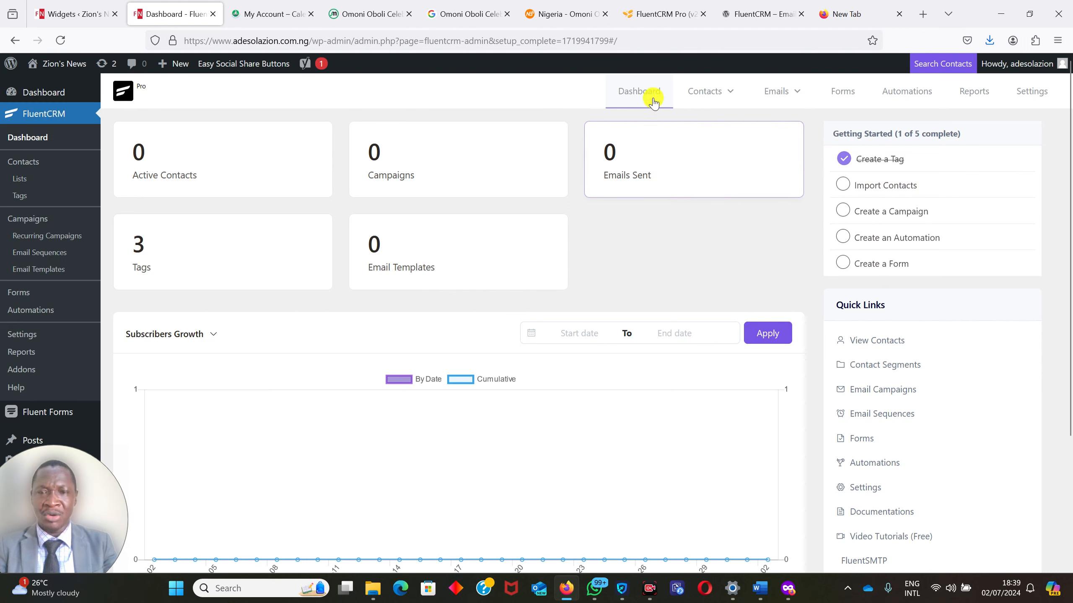
pyautogui.moveTo(695, 87)
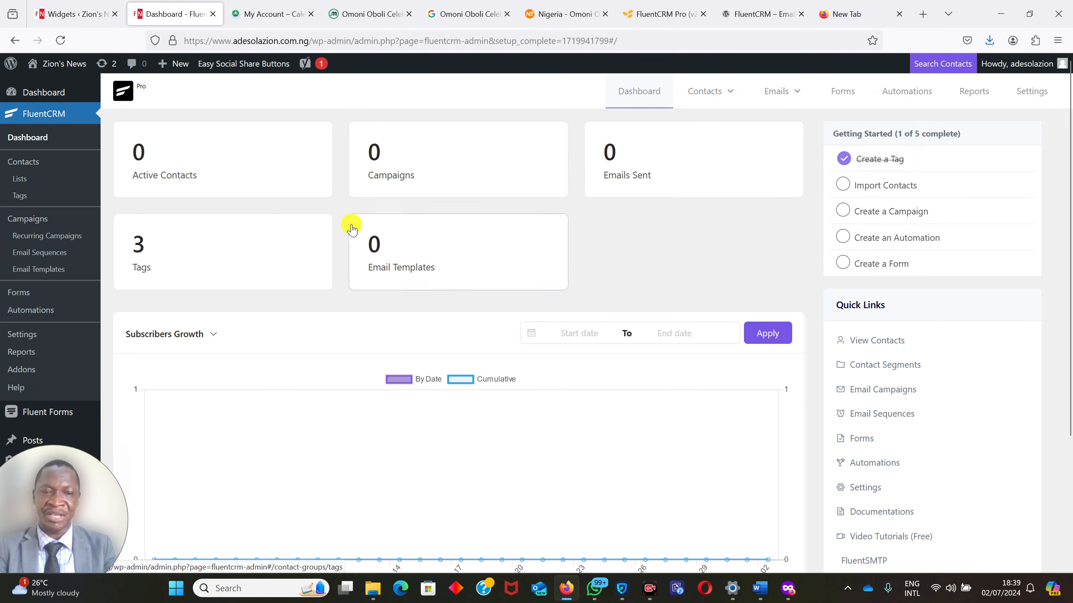
pyautogui.moveTo(774, 91)
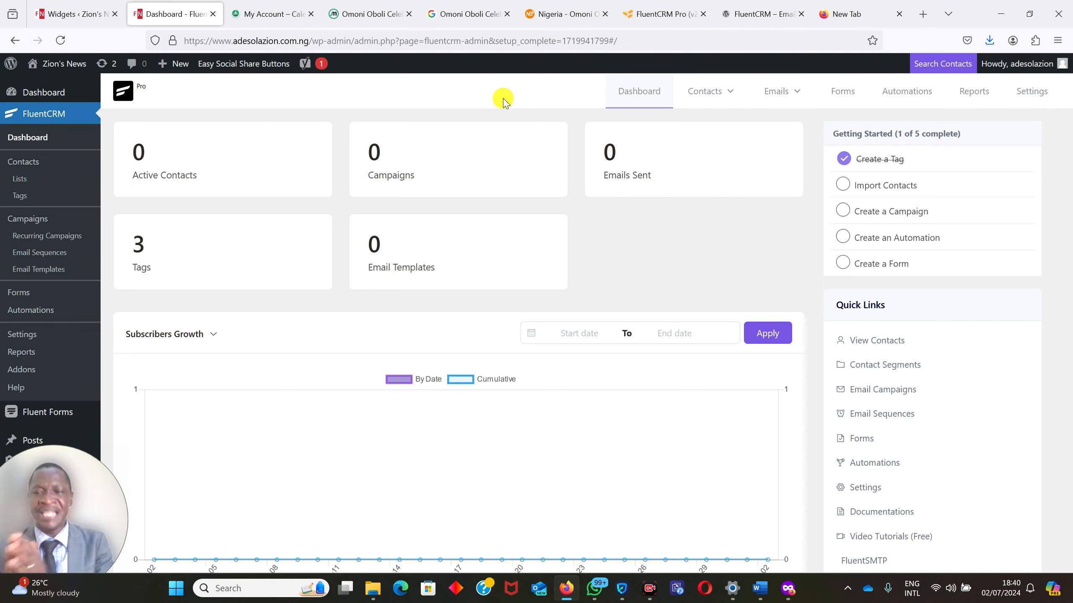
# Open the contact lists and view the edit form of the Admission Customers list without changing it.
pyautogui.moveTo(704, 91)
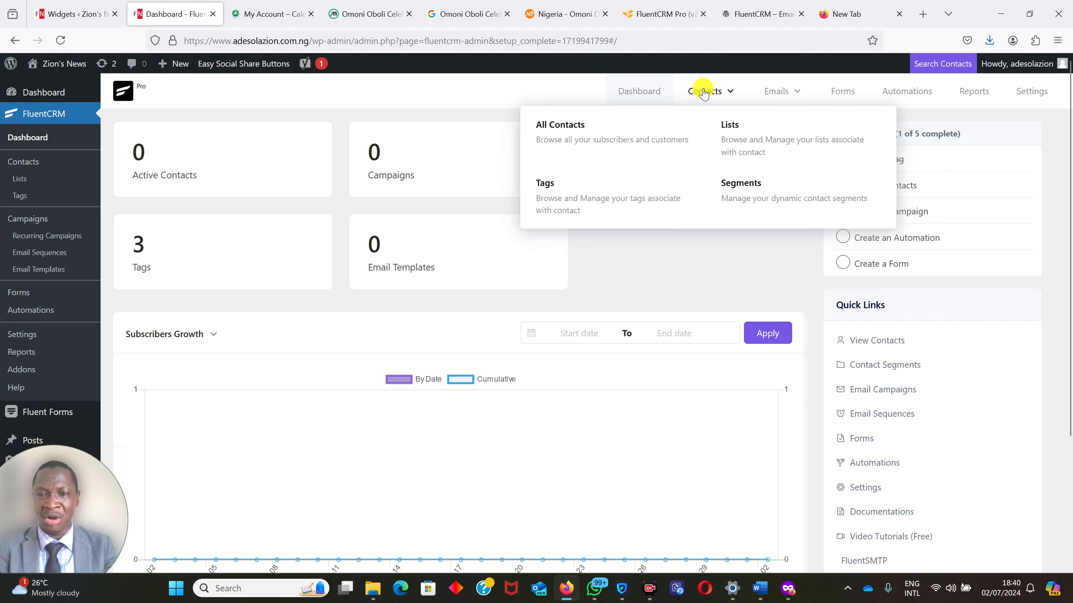
pyautogui.click(744, 143)
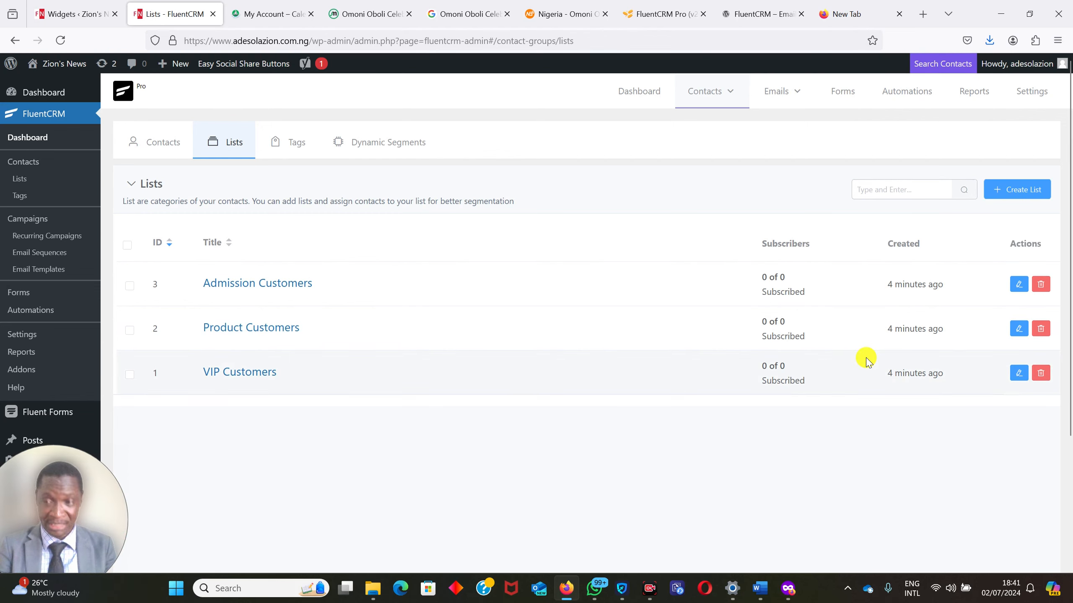
pyautogui.click(1017, 288)
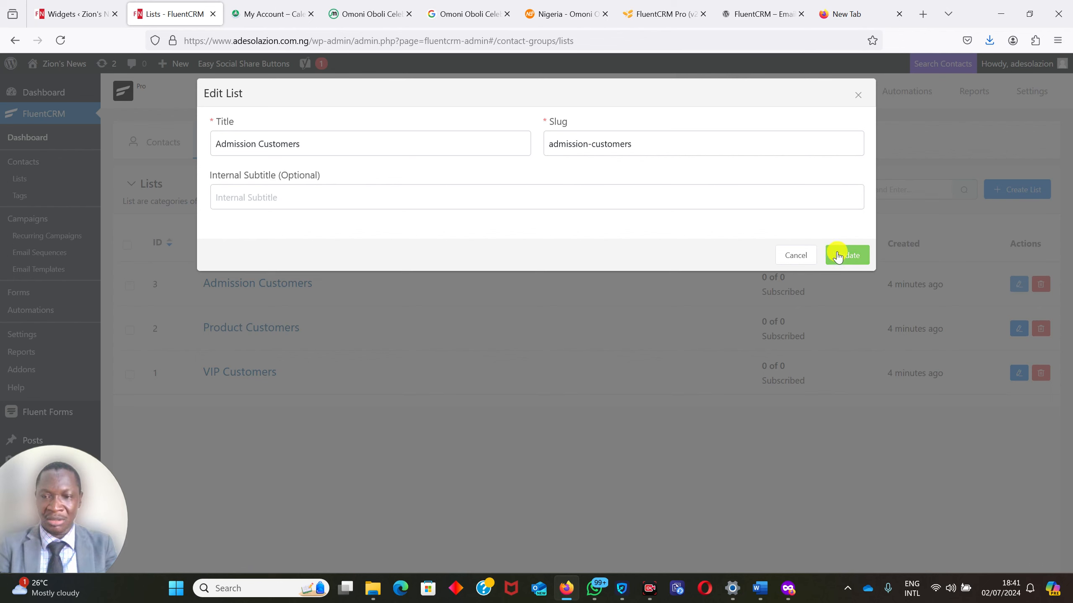
pyautogui.click(784, 252)
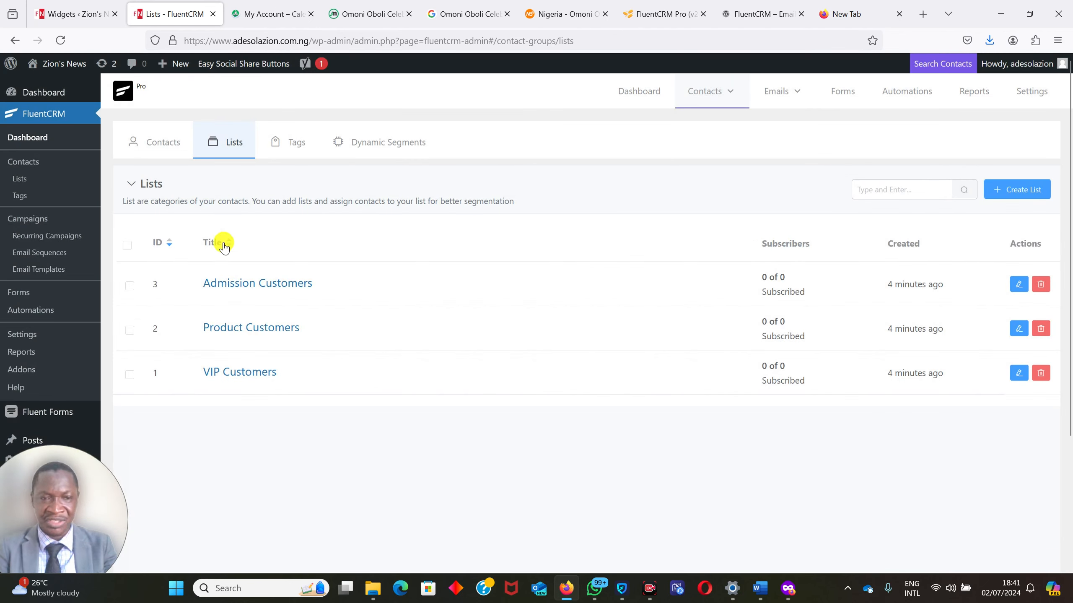
# Open the contacts filtered by the Admission Customers list and view the available subscriber import sources.
pyautogui.click(244, 291)
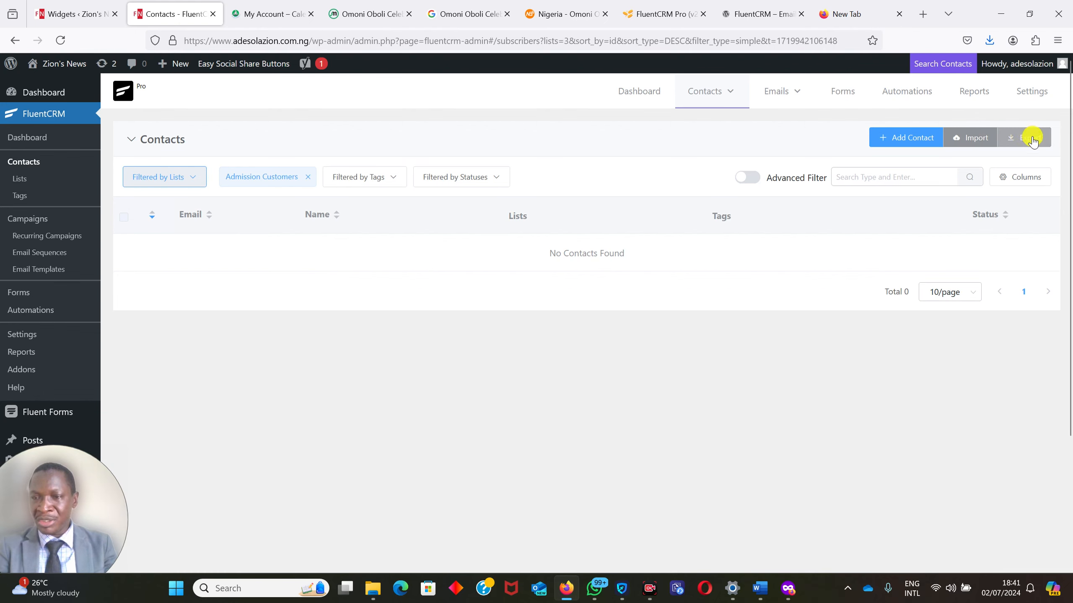
pyautogui.click(967, 139)
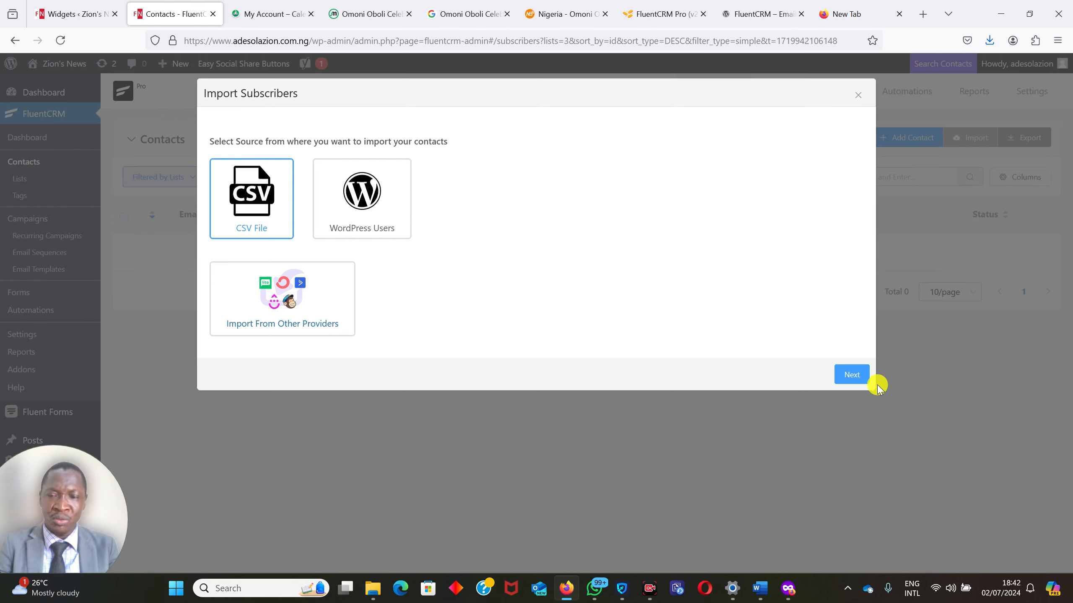
pyautogui.click(855, 96)
# Start a new contact with the prefix Mr and fill in the contact's first and last name.
pyautogui.click(915, 136)
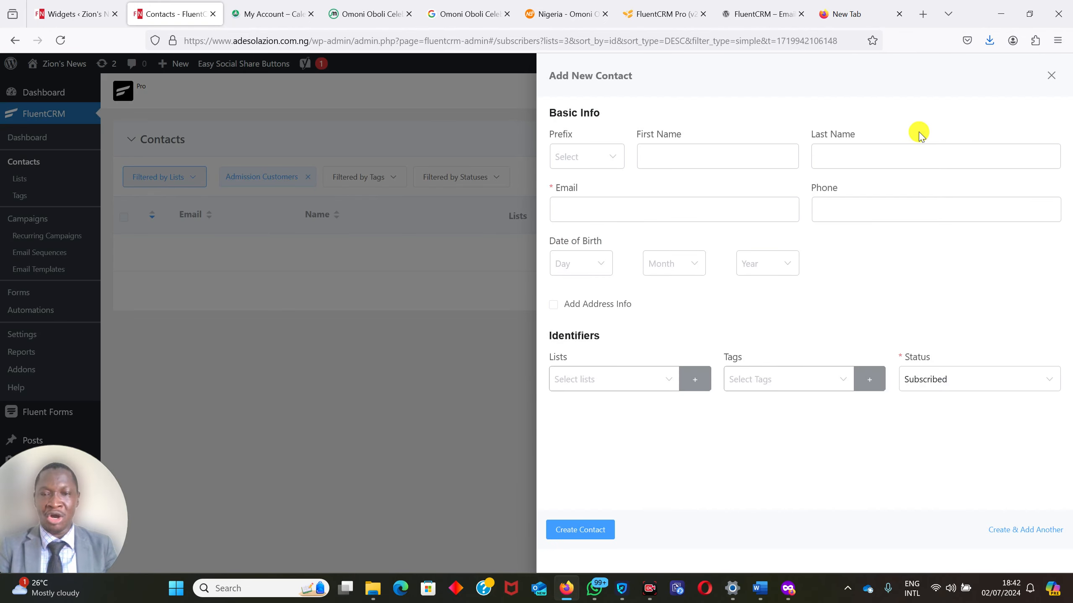
pyautogui.click(570, 157)
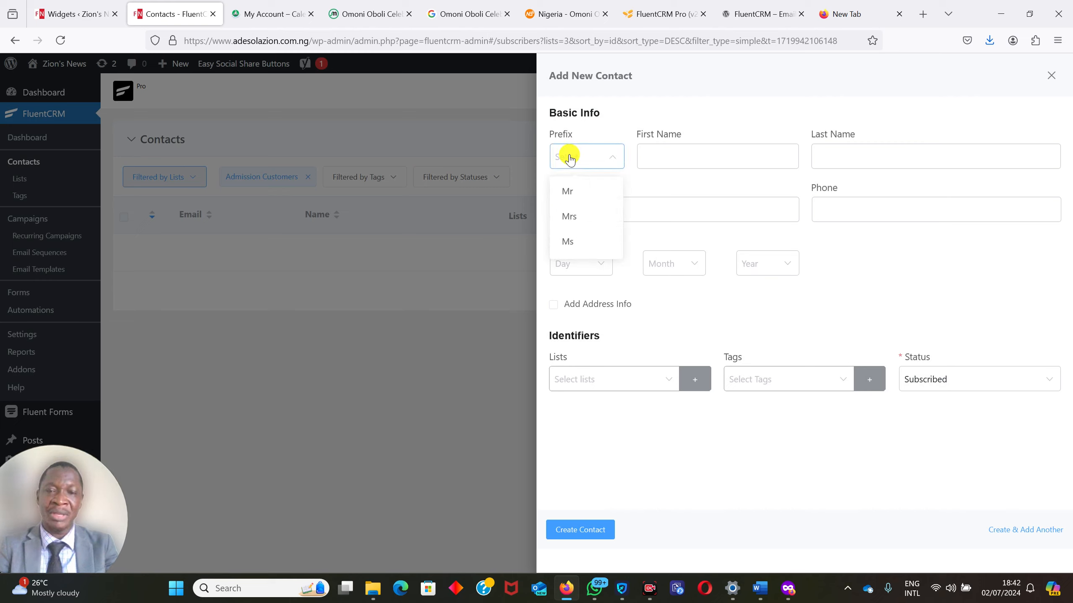
pyautogui.click(567, 193)
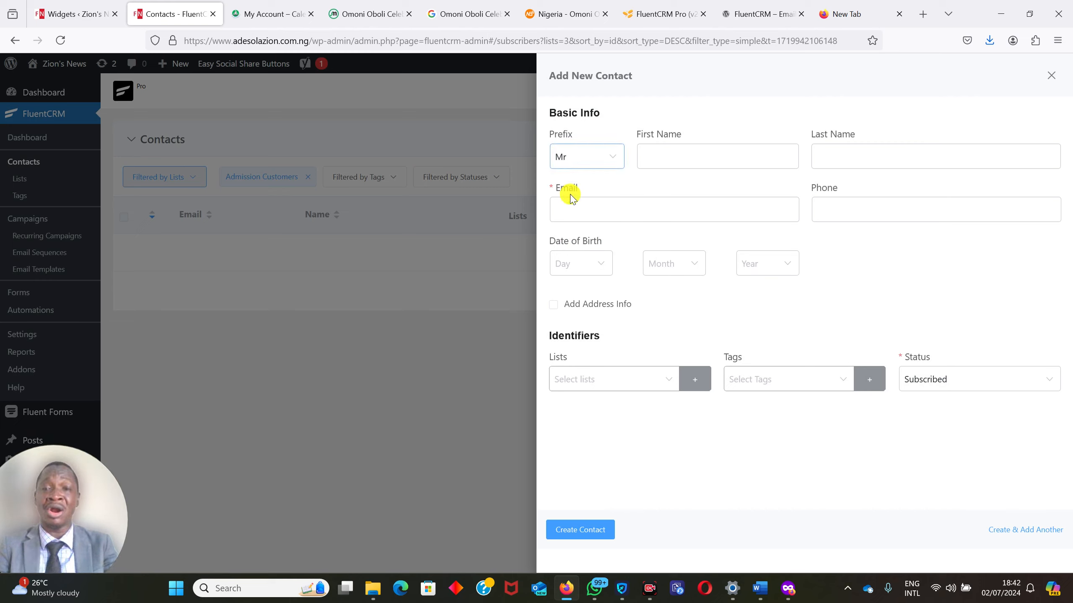
pyautogui.click(657, 157)
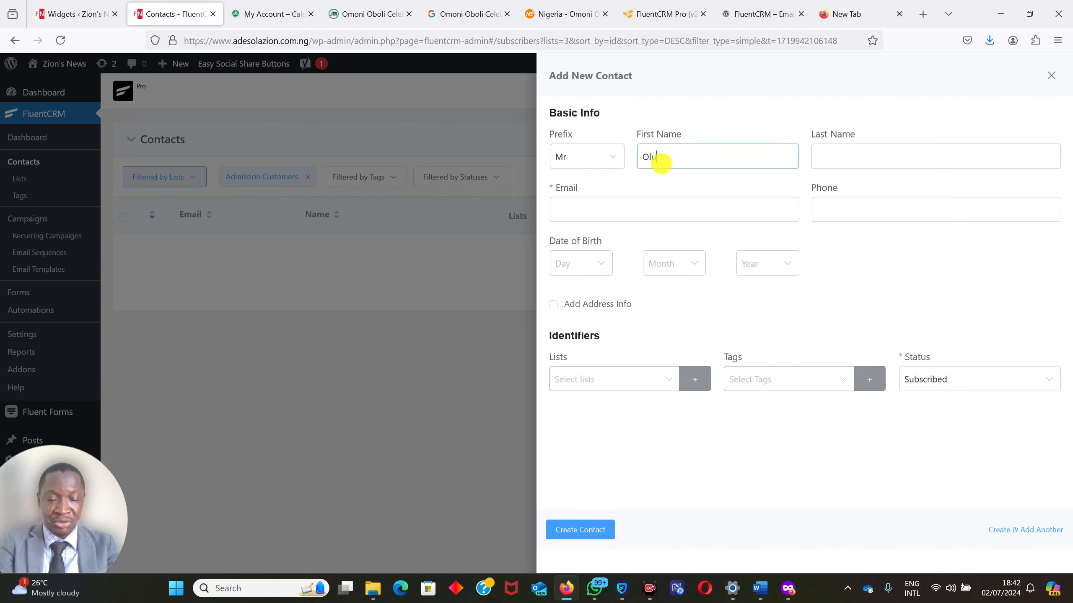
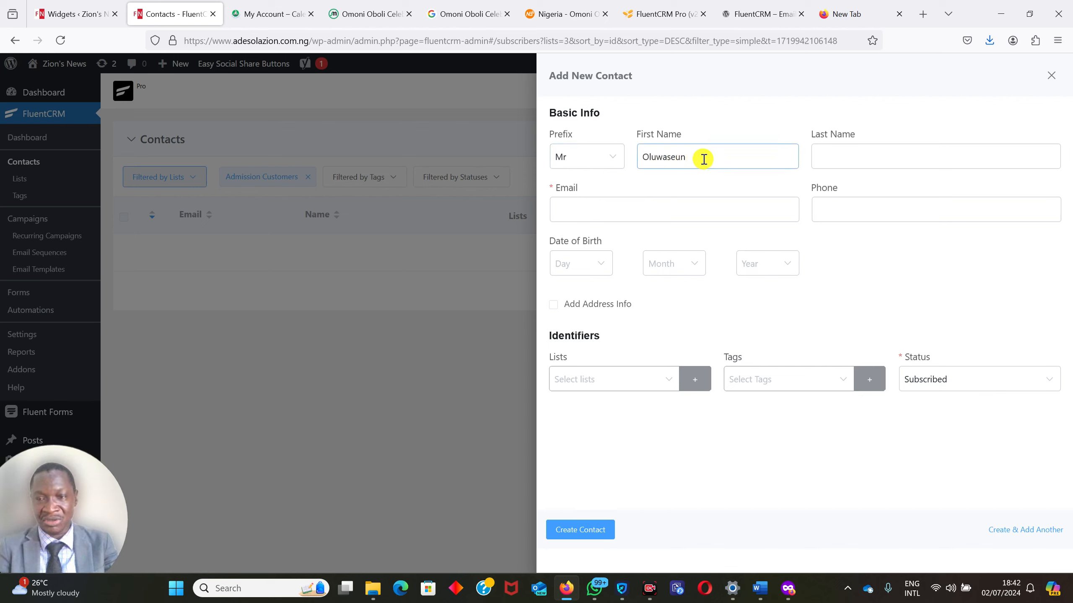
pyautogui.click(816, 155)
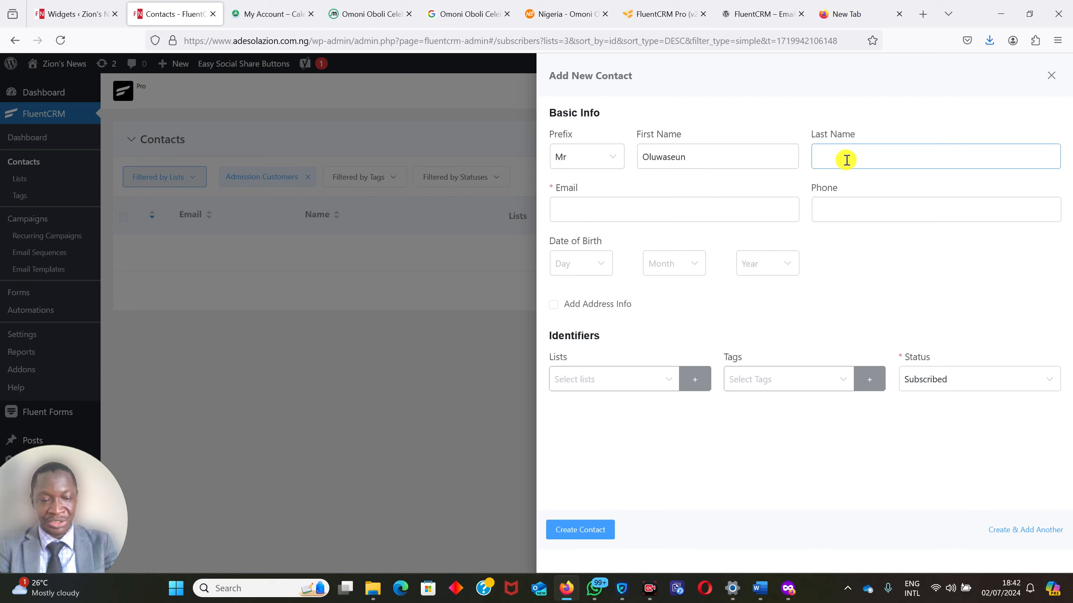
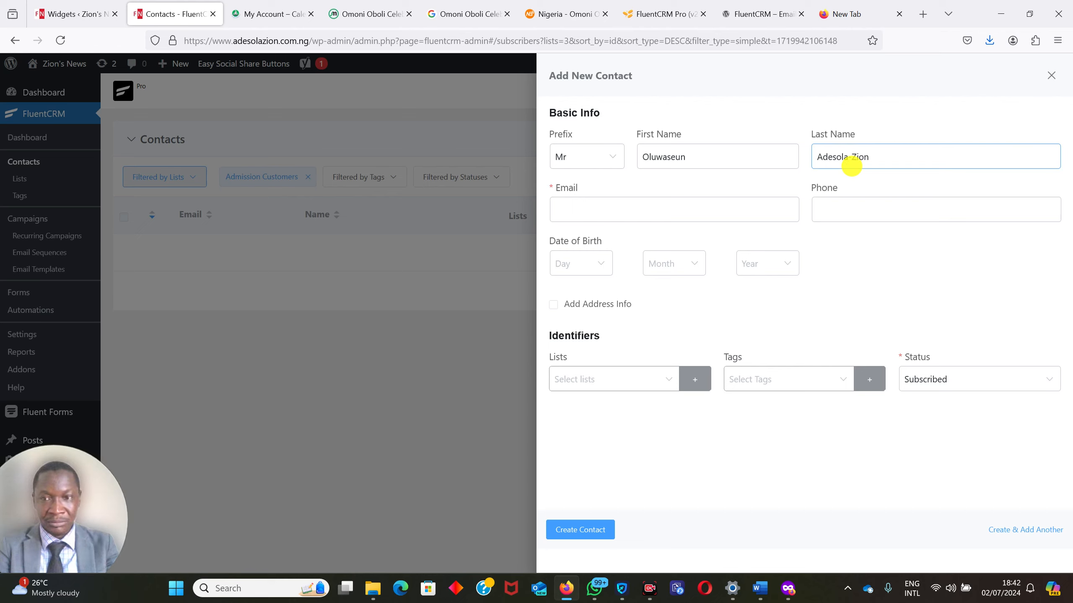
# Fill in the new contact's e-mail address.
pyautogui.click(673, 209)
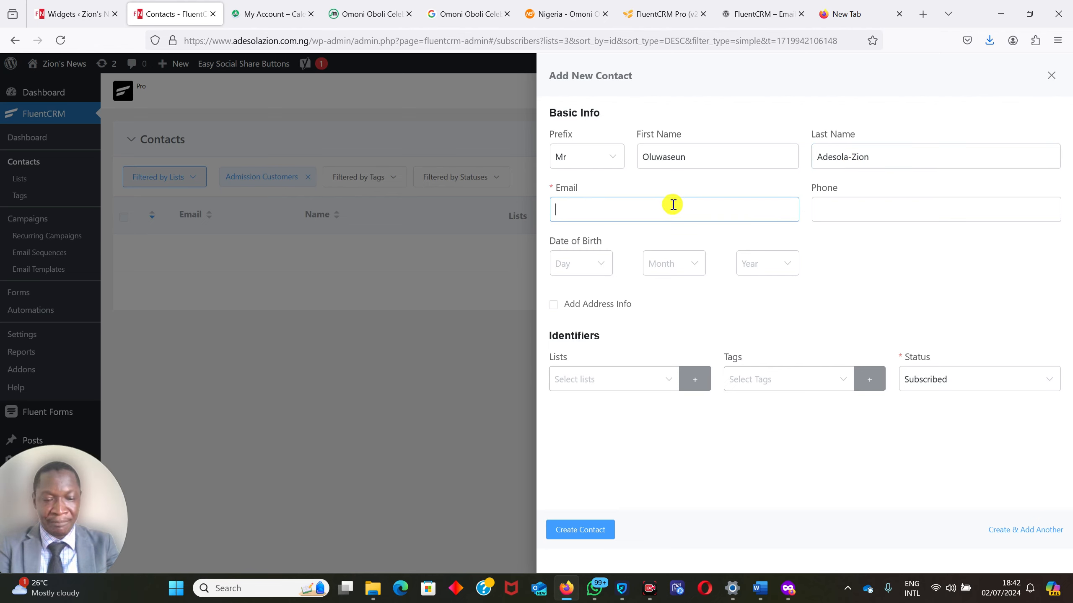
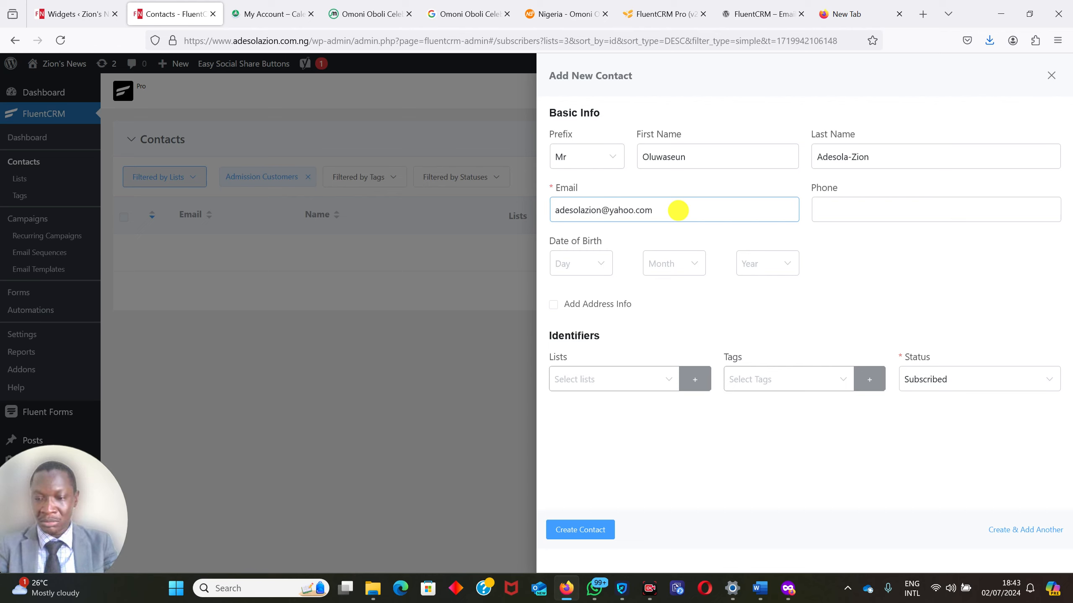
# Fill in the new contact's phone number.
pyautogui.click(899, 201)
pyautogui.write('08')
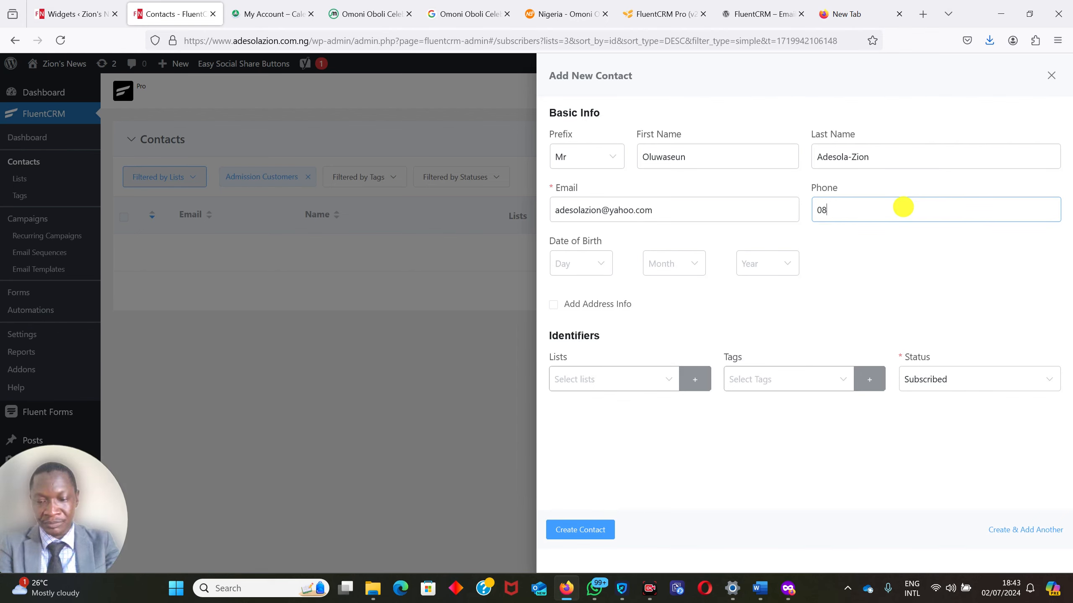
pyautogui.press('BackSpace')
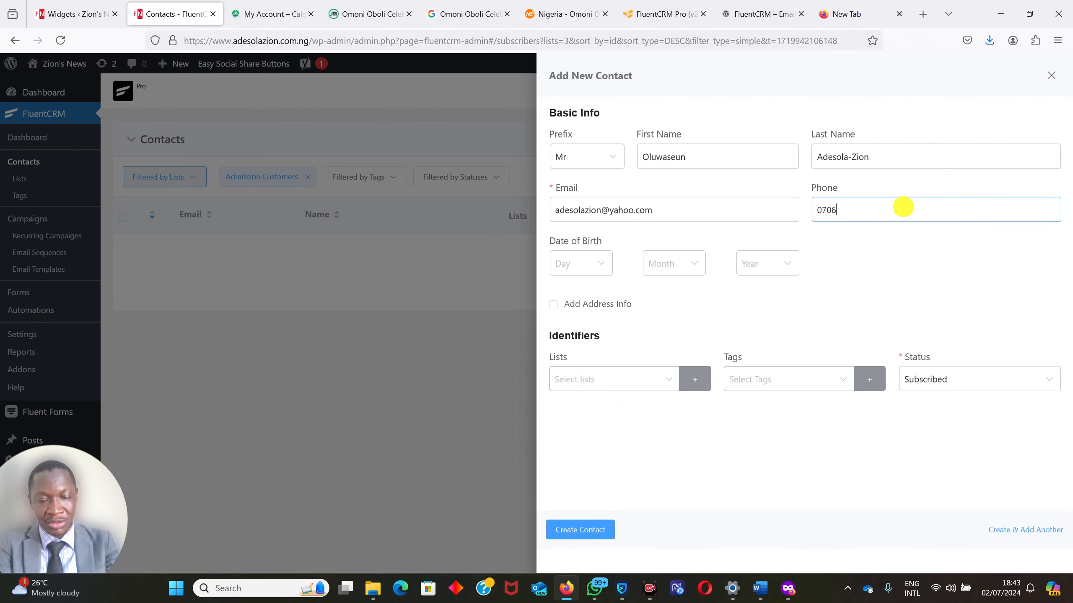
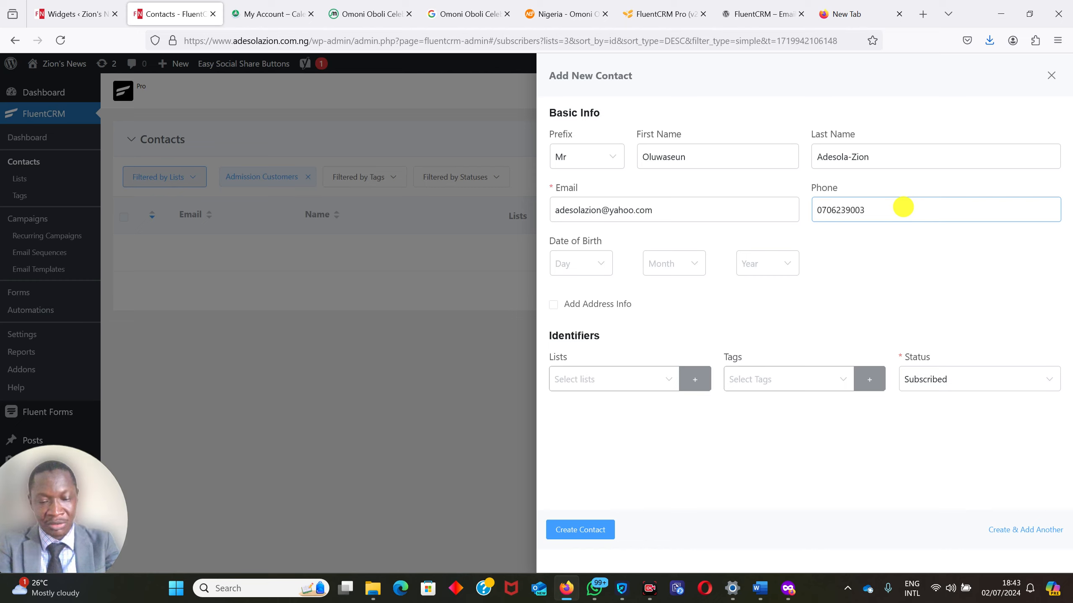
# Choose the day and month of the new contact's date of birth, leaving the year empty.
pyautogui.click(584, 264)
pyautogui.click(576, 353)
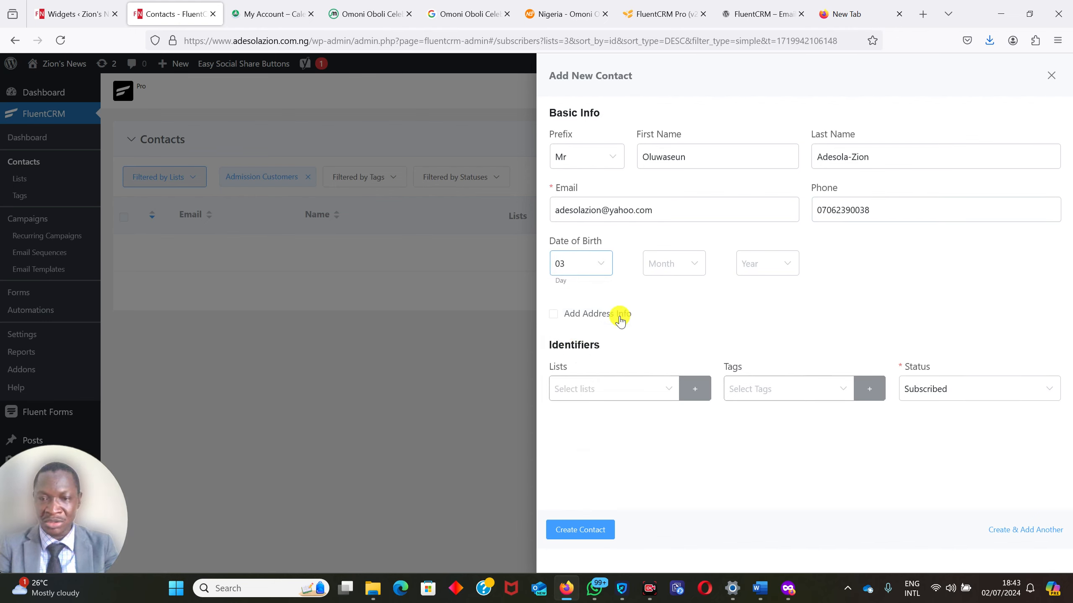
pyautogui.click(651, 263)
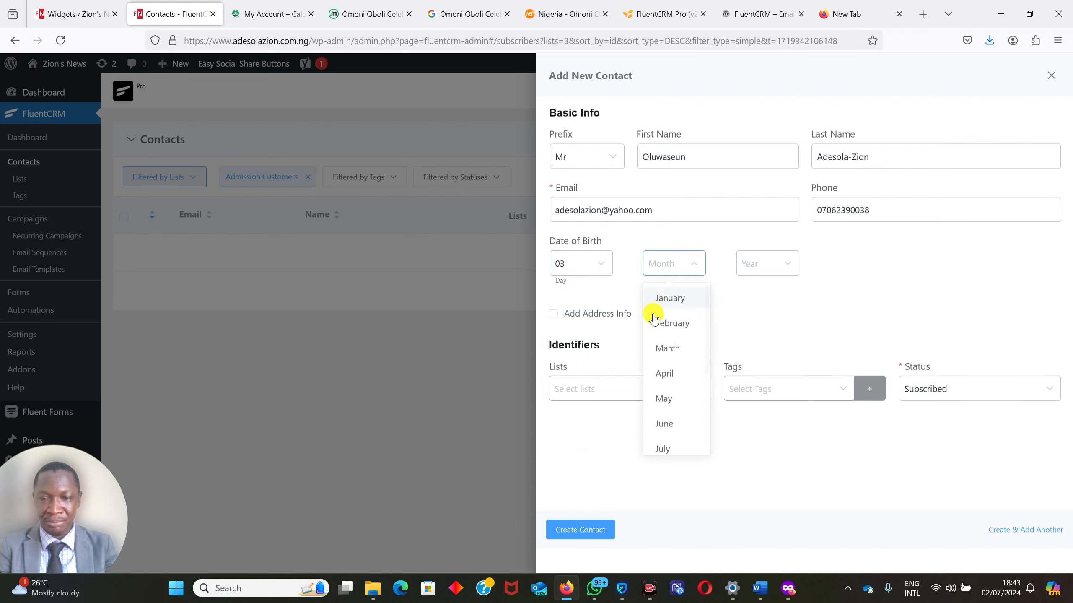
pyautogui.click(668, 348)
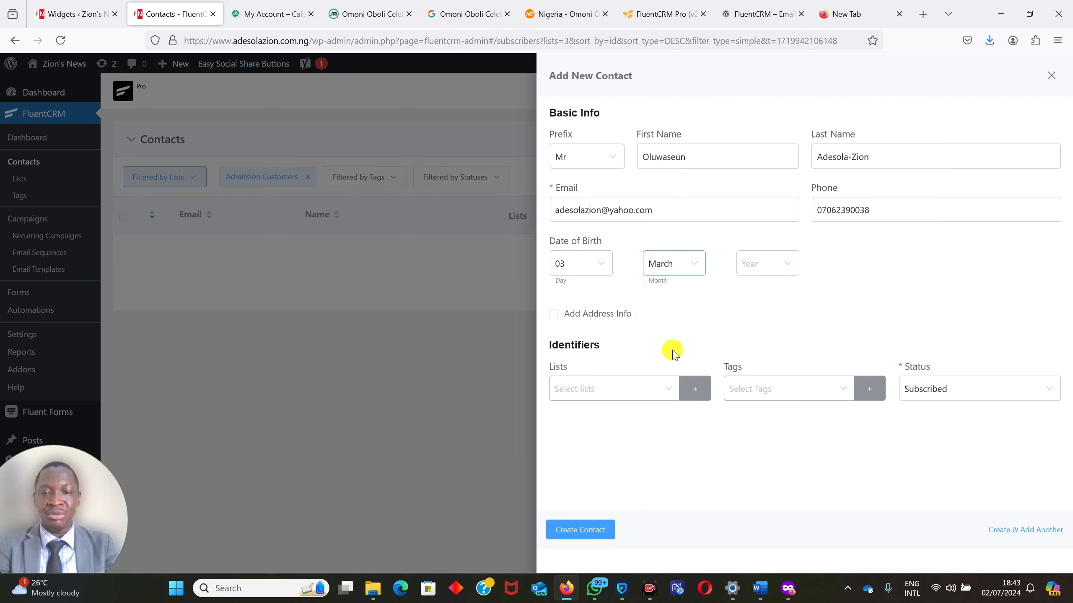
# Assign the Admission Customers list, the admission tag and the Subscribed status, and create the contact.
pyautogui.click(582, 387)
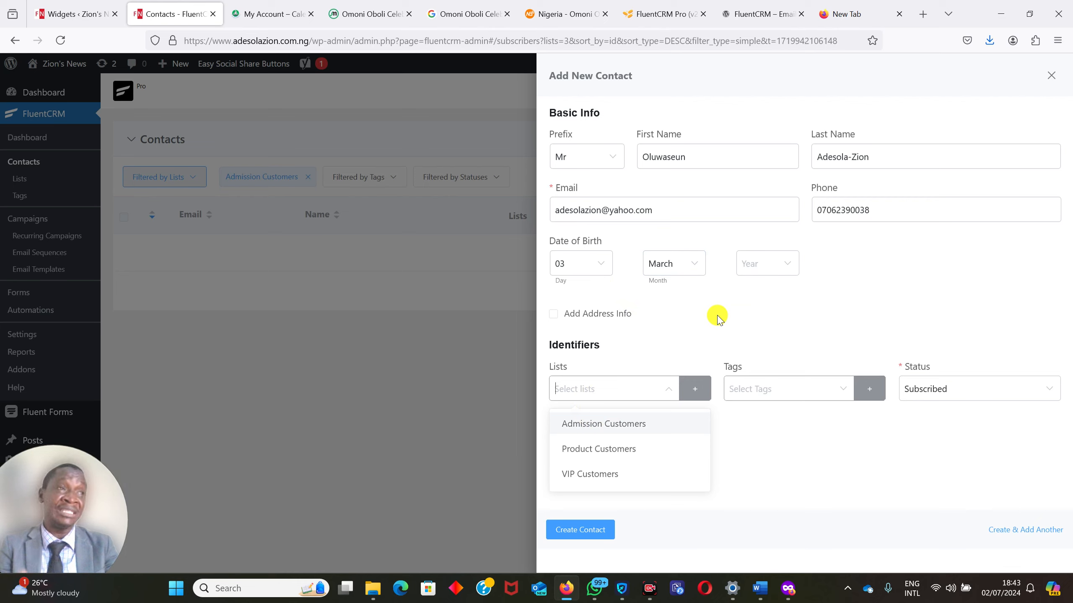
pyautogui.click(574, 424)
pyautogui.click(776, 382)
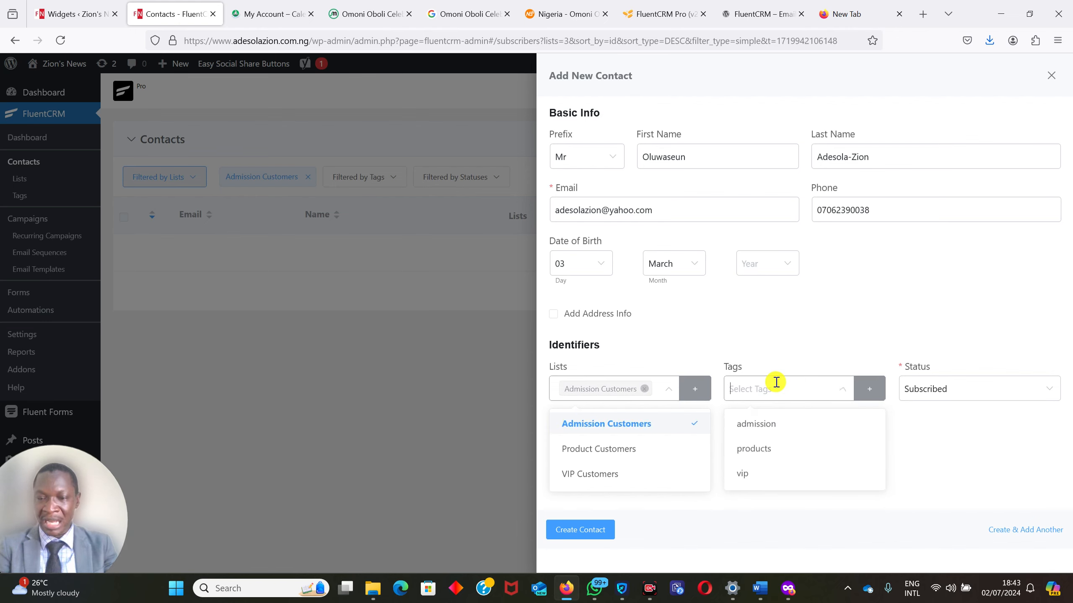
pyautogui.click(760, 423)
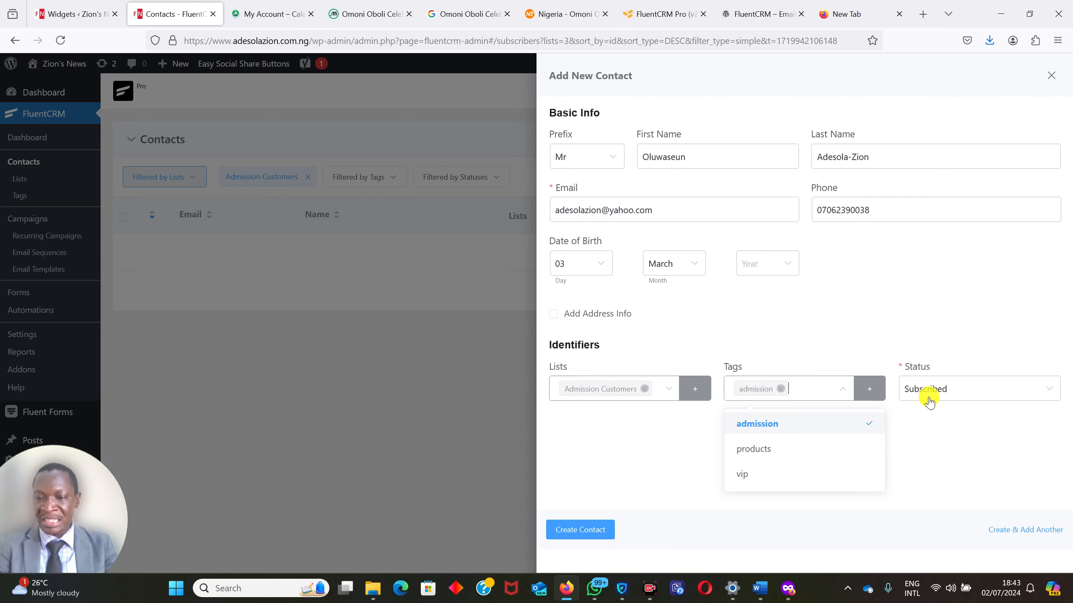
pyautogui.click(978, 388)
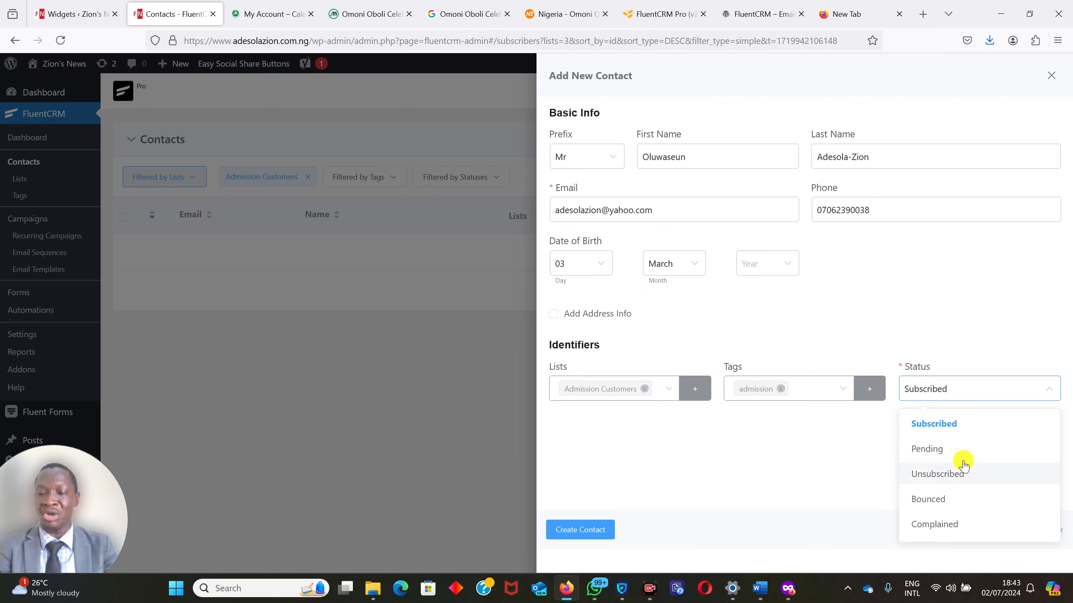
pyautogui.click(923, 433)
pyautogui.click(576, 532)
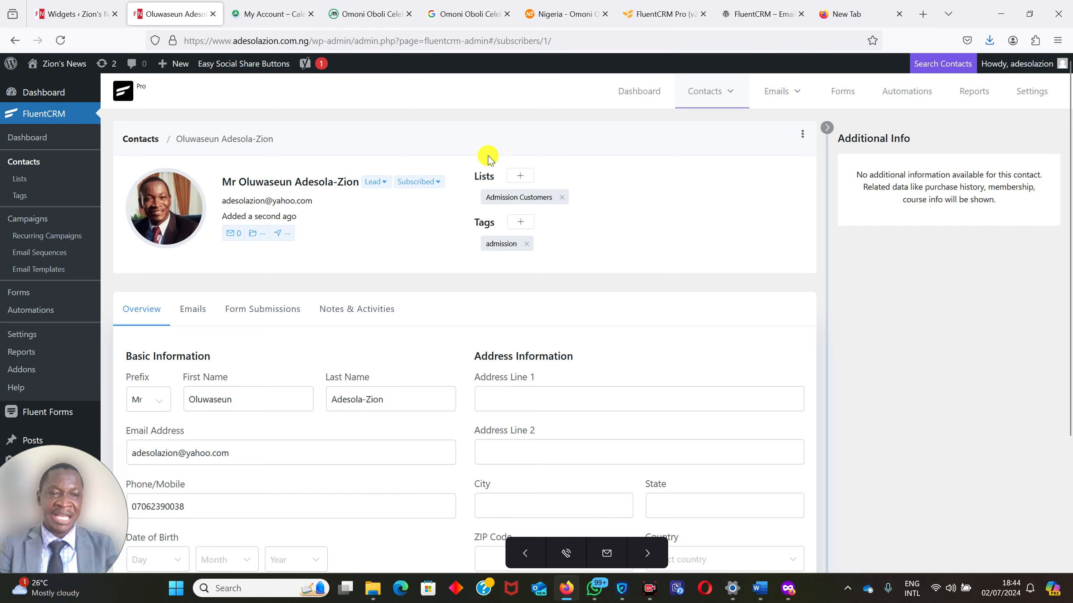
# Go to the contact lists and view the contacts in the Admission Customers list.
pyautogui.moveTo(702, 91)
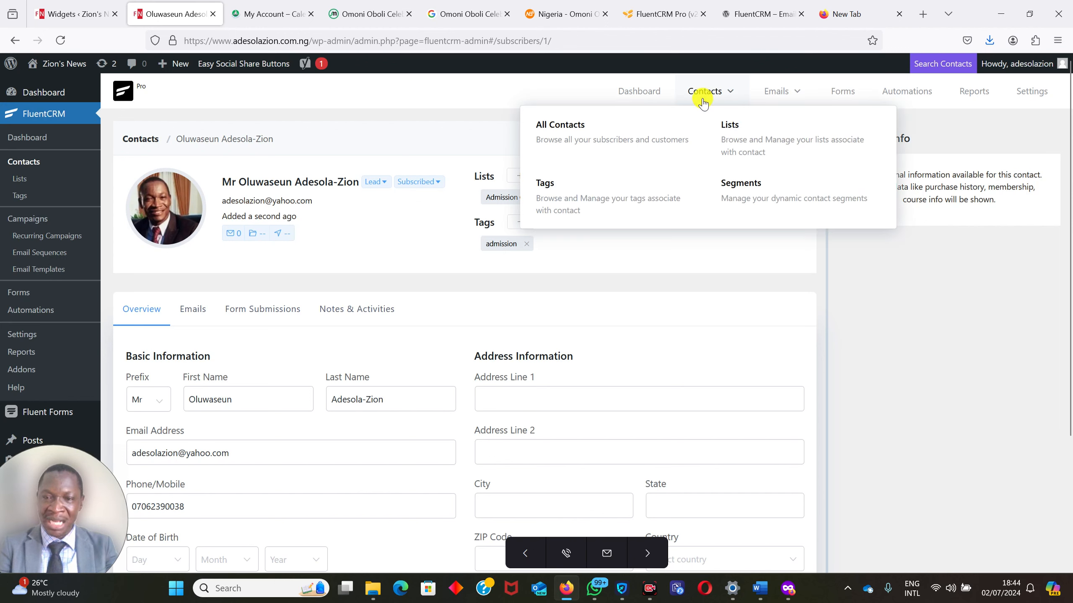
pyautogui.click(743, 136)
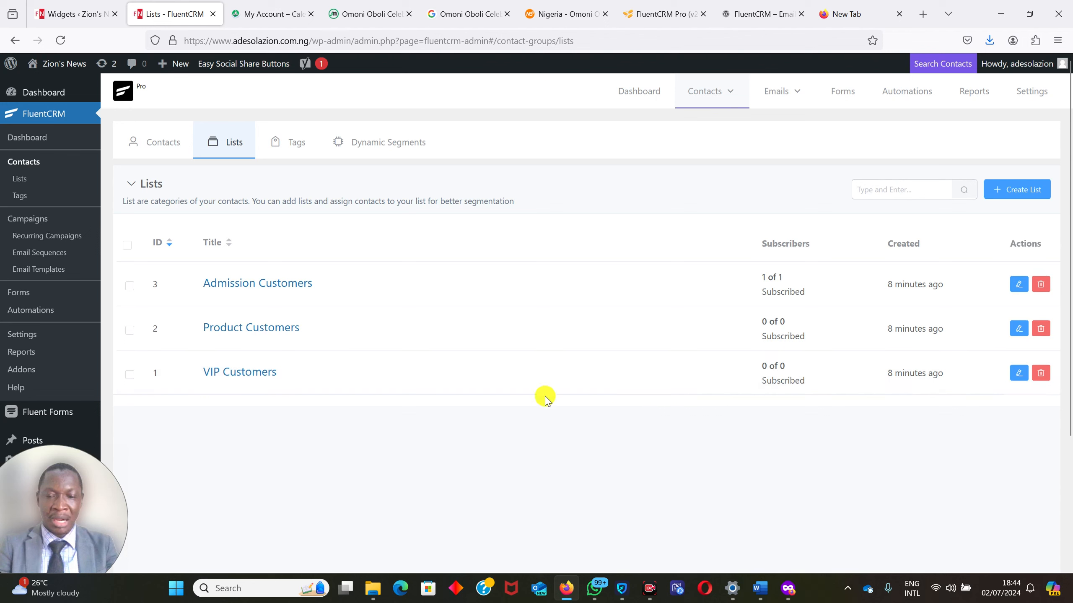
pyautogui.click(282, 285)
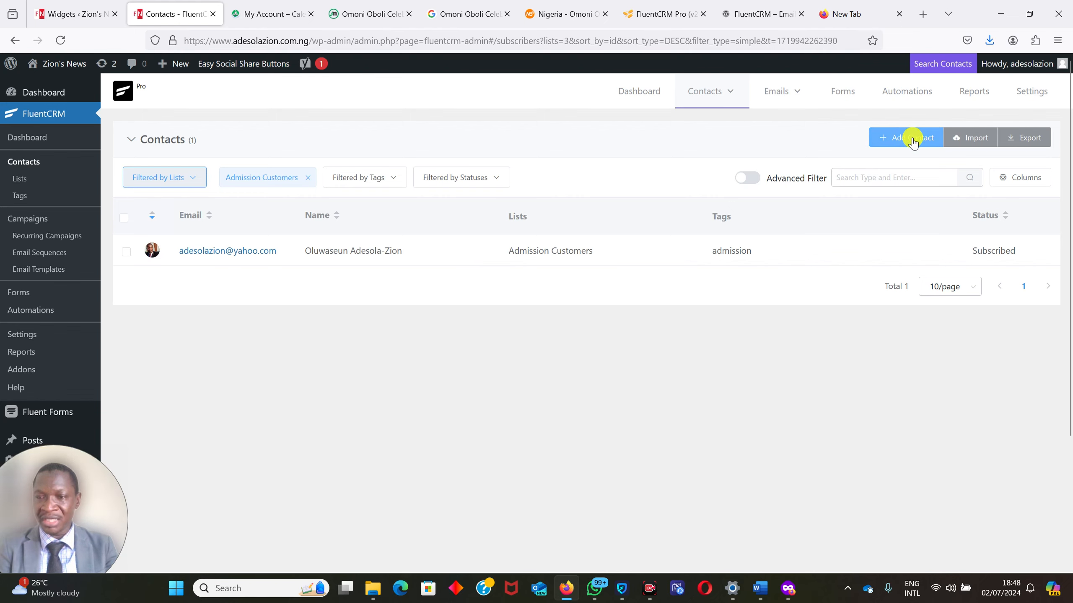
# Start a subscriber import from a CSV file and download the sample file.
pyautogui.click(967, 138)
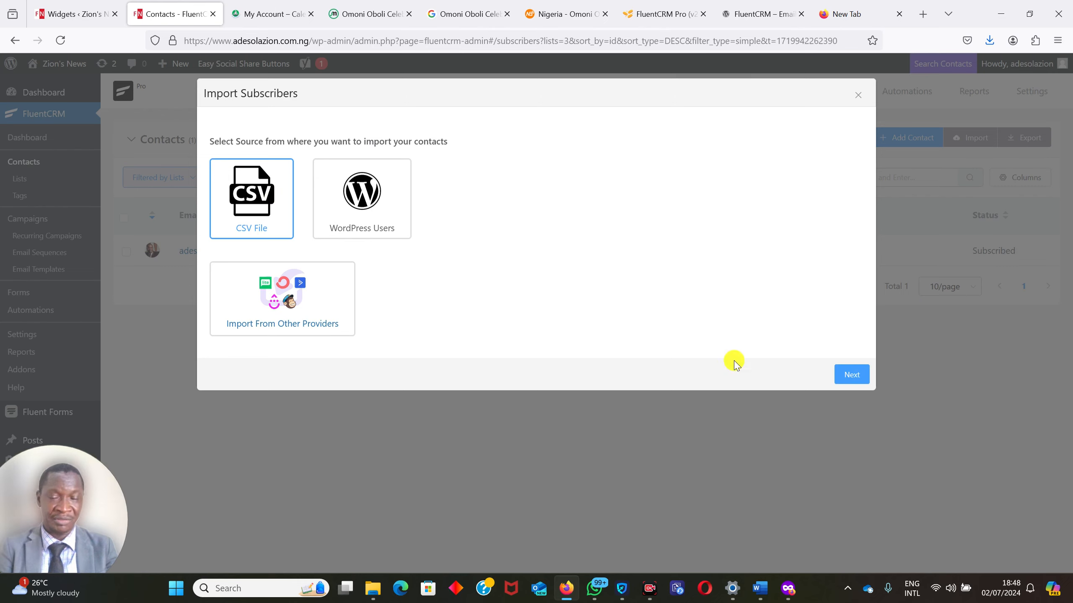
pyautogui.click(856, 373)
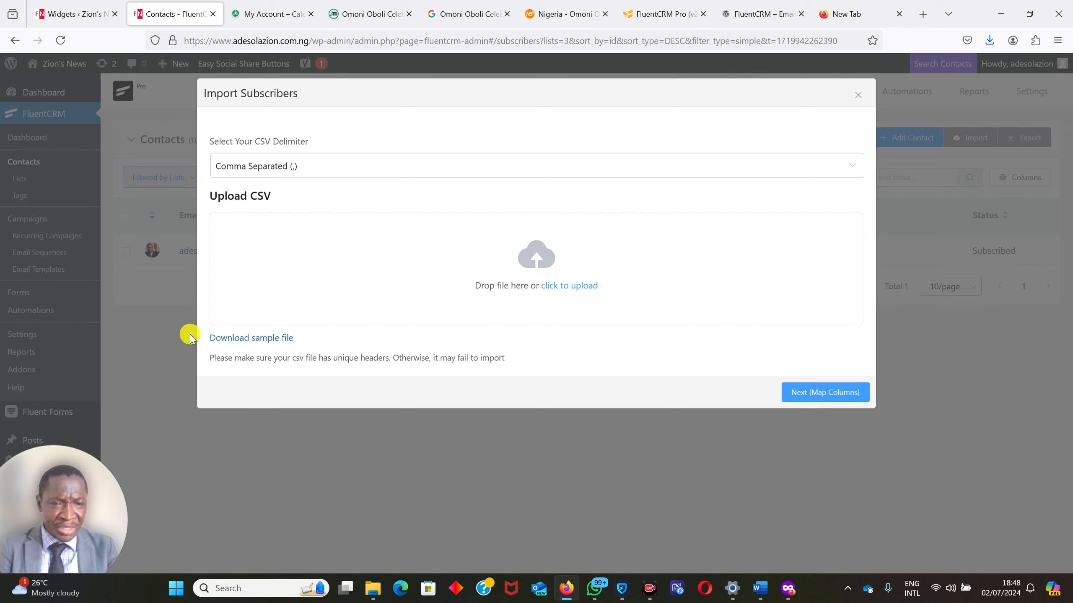
pyautogui.click(249, 339)
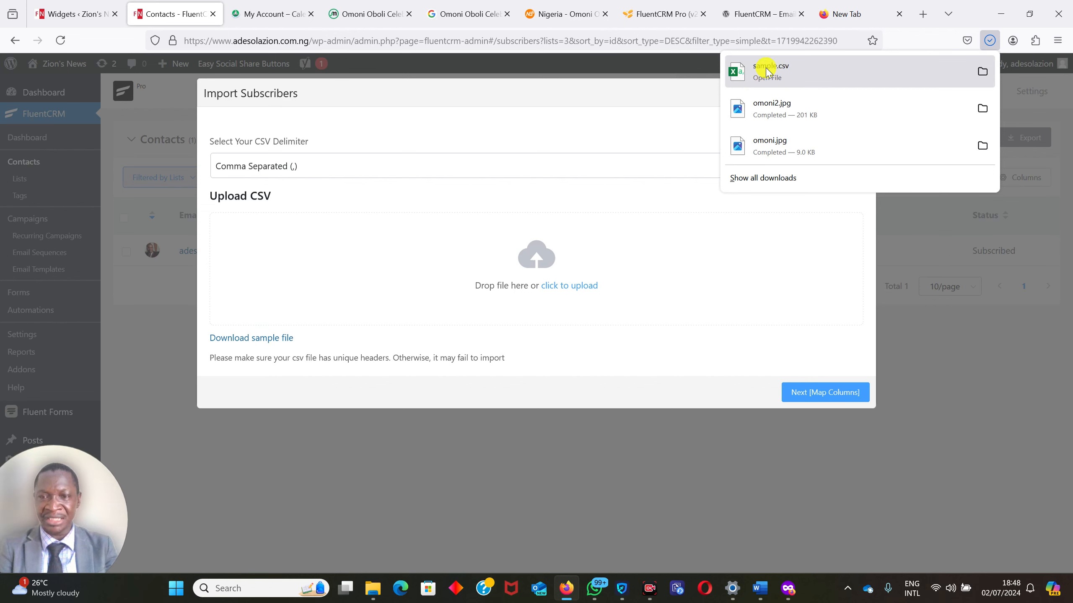
# Open the downloaded sample.csv in Excel, maximize its window and select cell A2 below the first_name header.
pyautogui.click(766, 70)
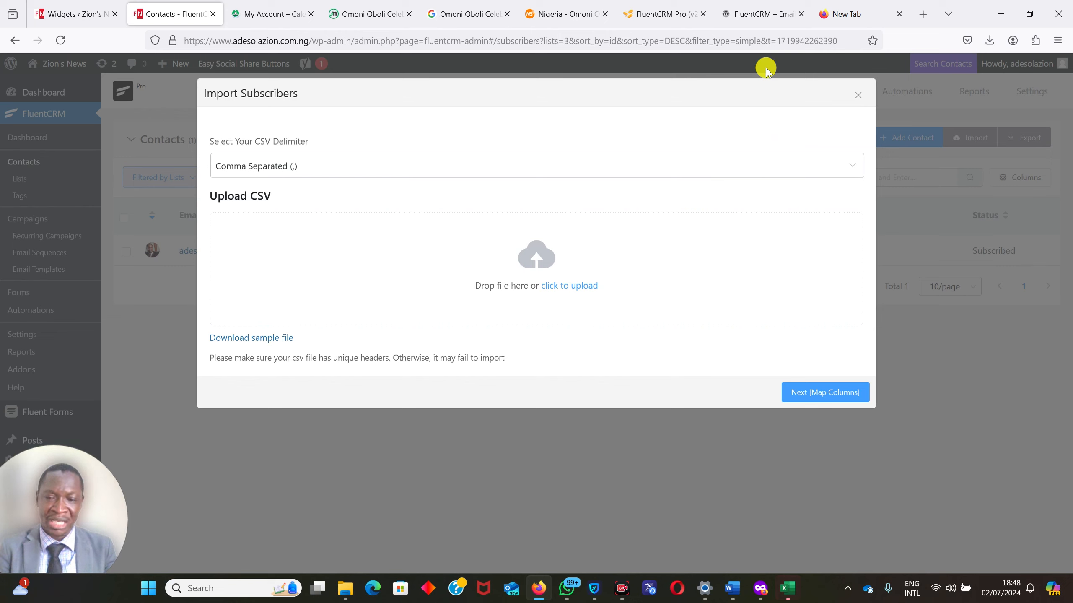
pyautogui.moveTo(787, 595)
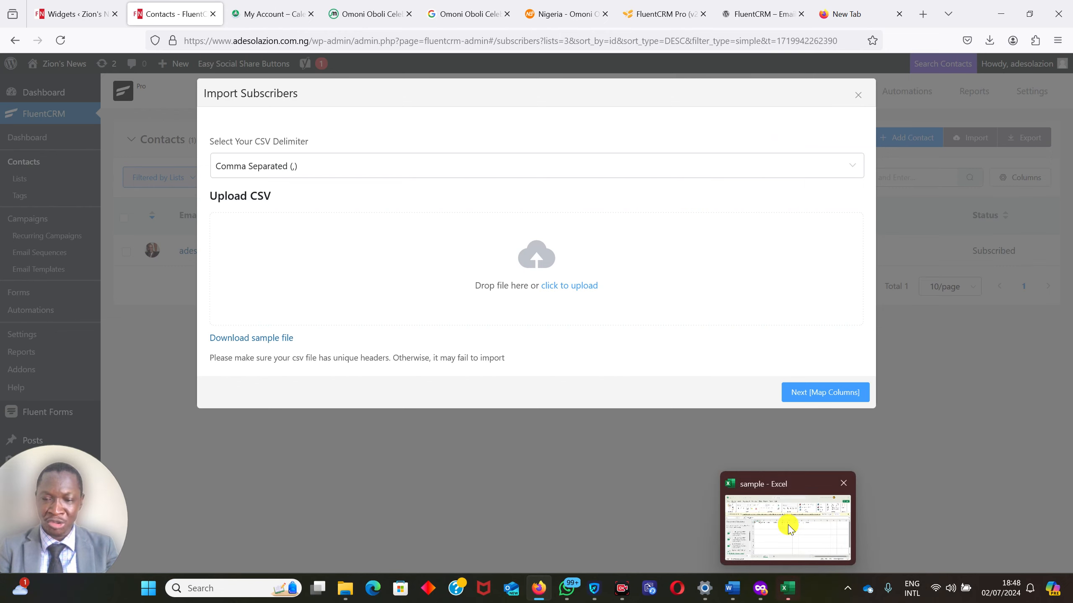
pyautogui.click(783, 522)
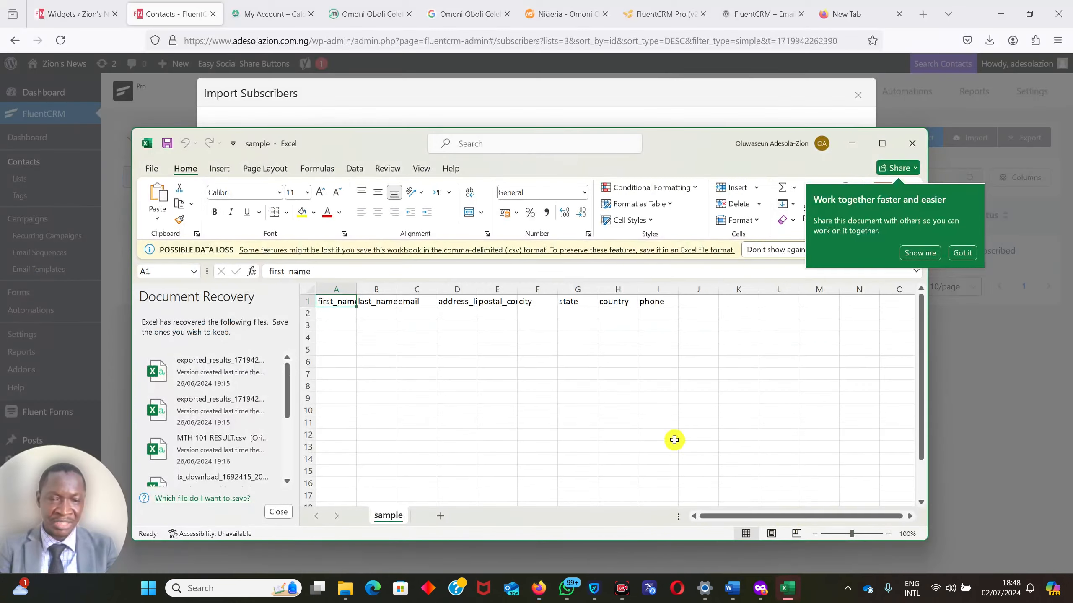
pyautogui.click(882, 143)
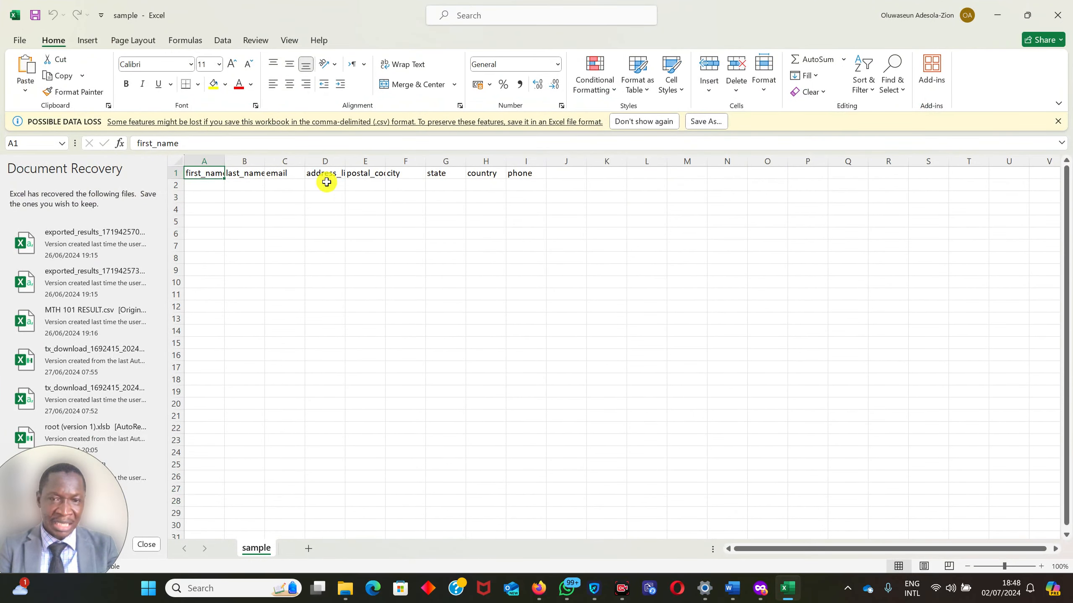
pyautogui.click(195, 181)
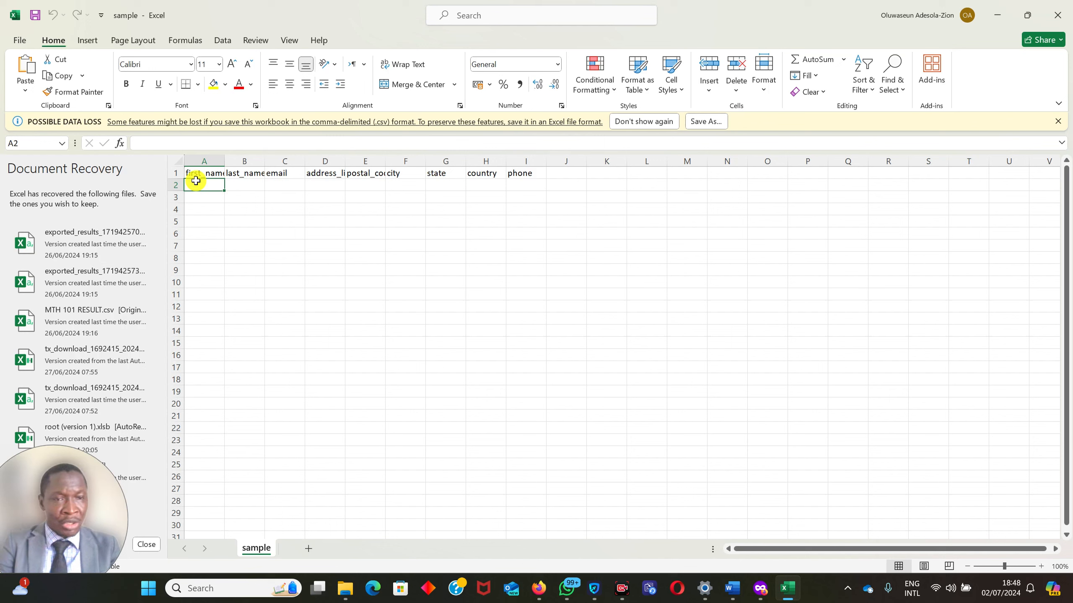
# Enter the first contact's first name in cell A2 and last name in cell B2.
pyautogui.press('Tab')
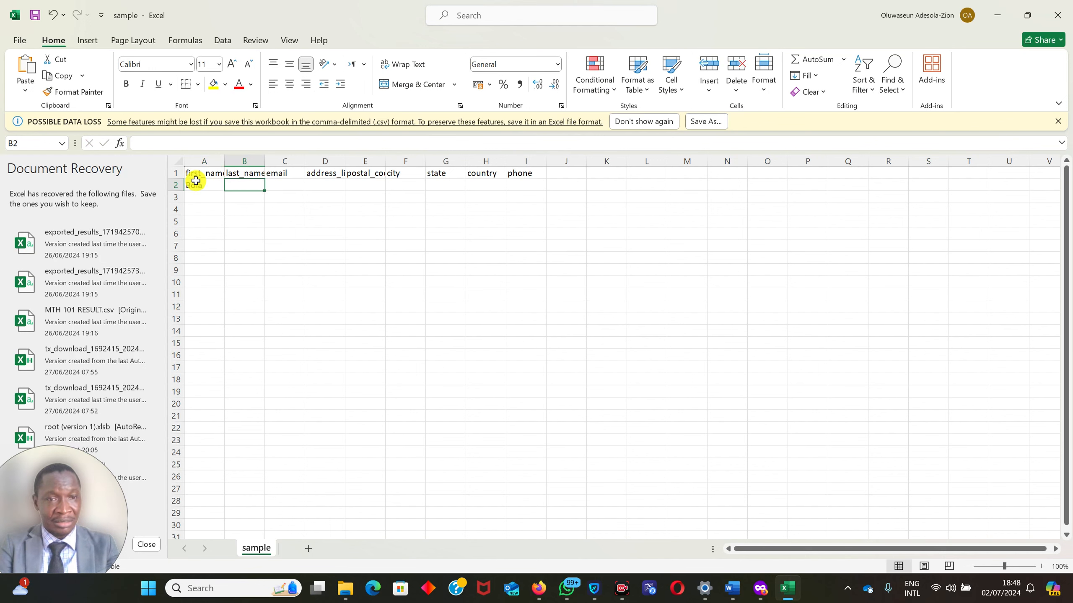
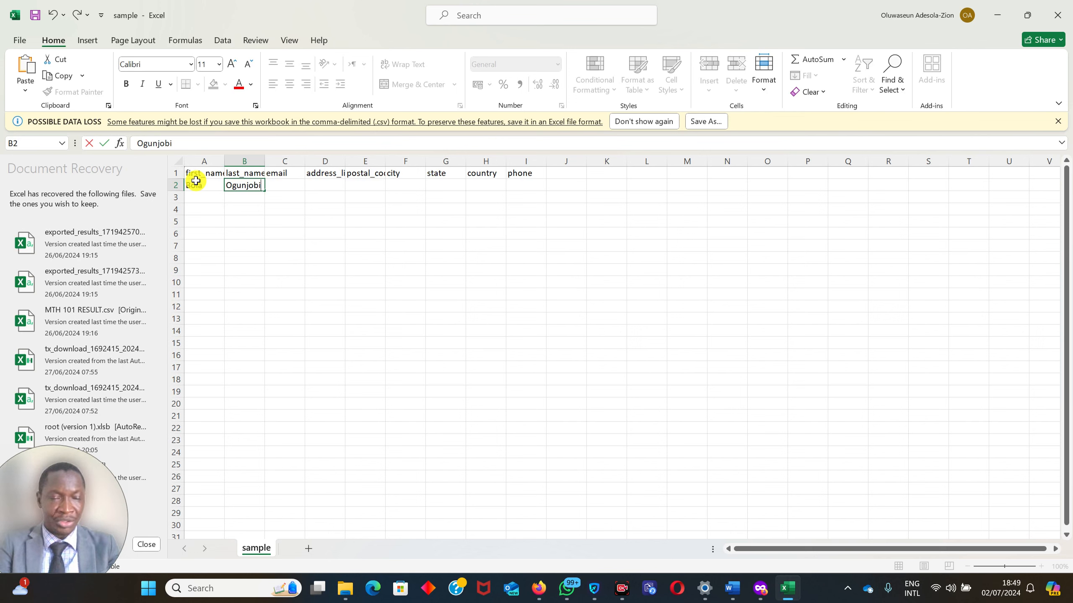
# Enter the first contact's email address in cell C2 and fit the width of column C to its contents.
pyautogui.click(276, 181)
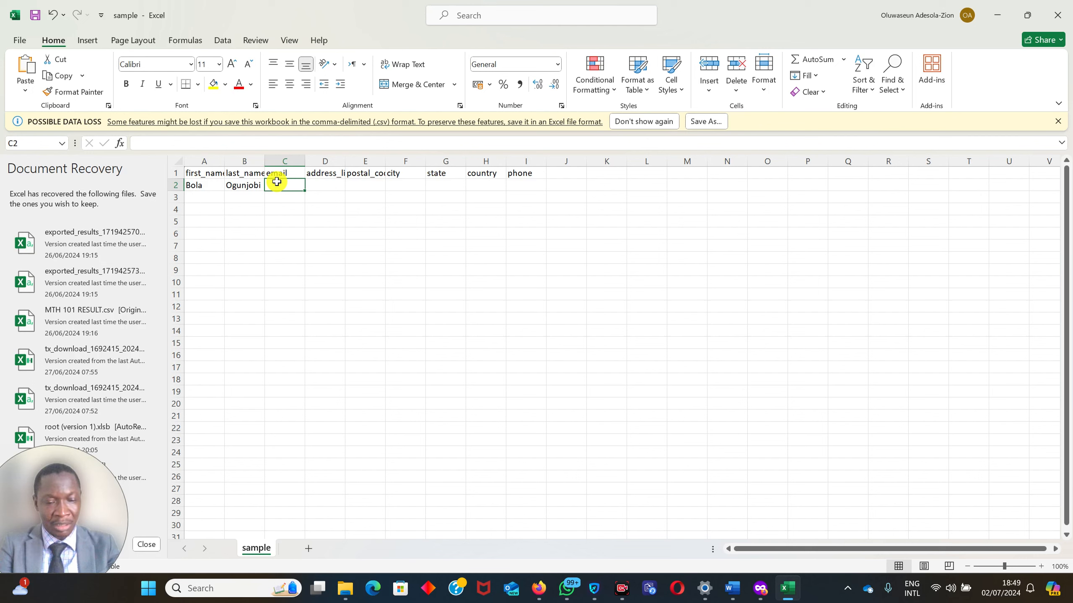
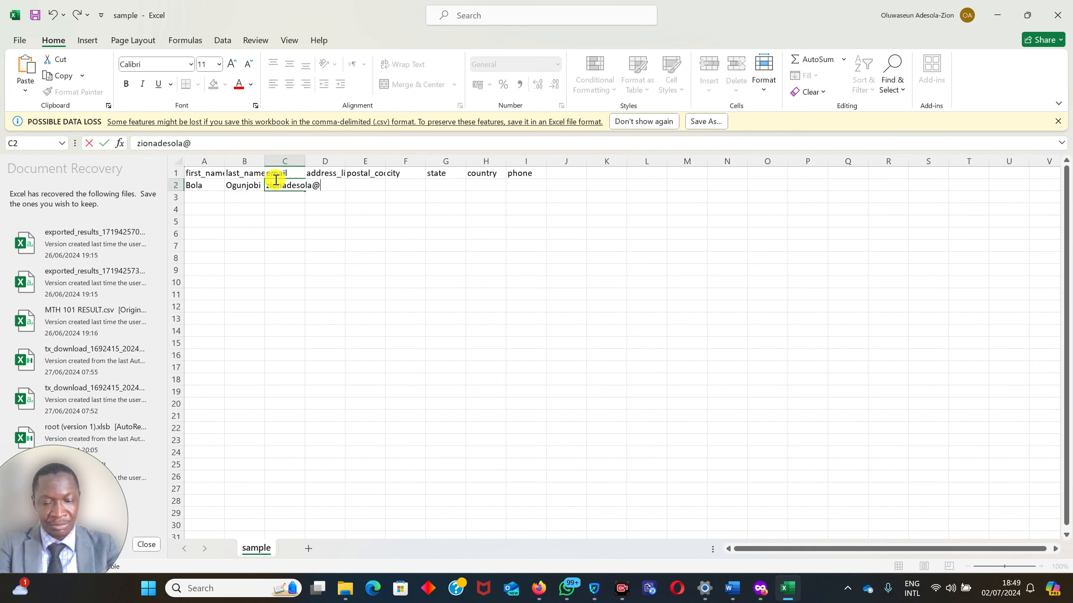
pyautogui.doubleClick(305, 160)
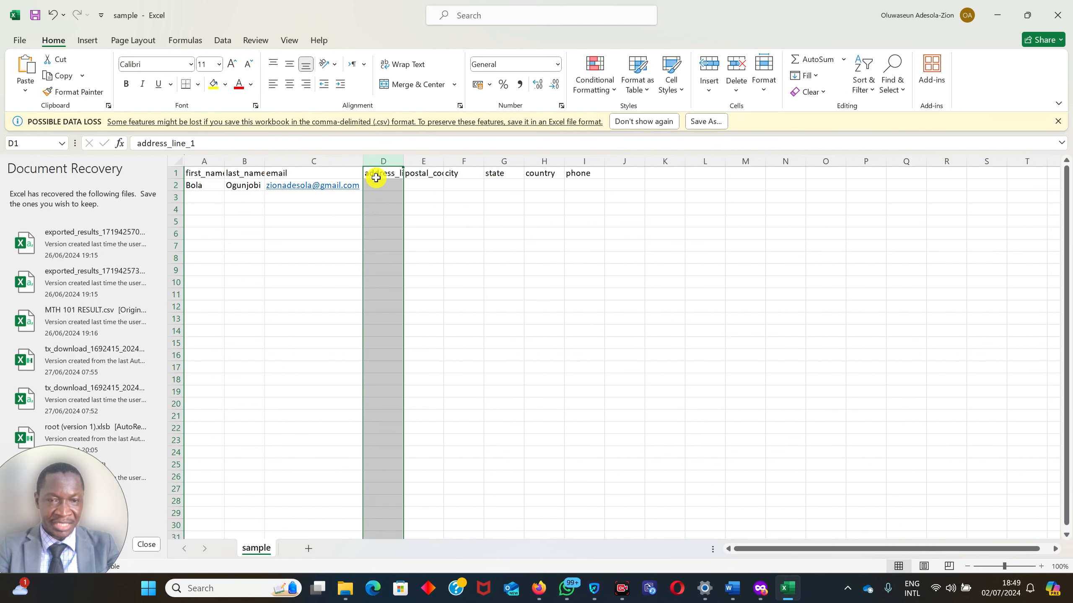
pyautogui.click(376, 178)
pyautogui.click(420, 183)
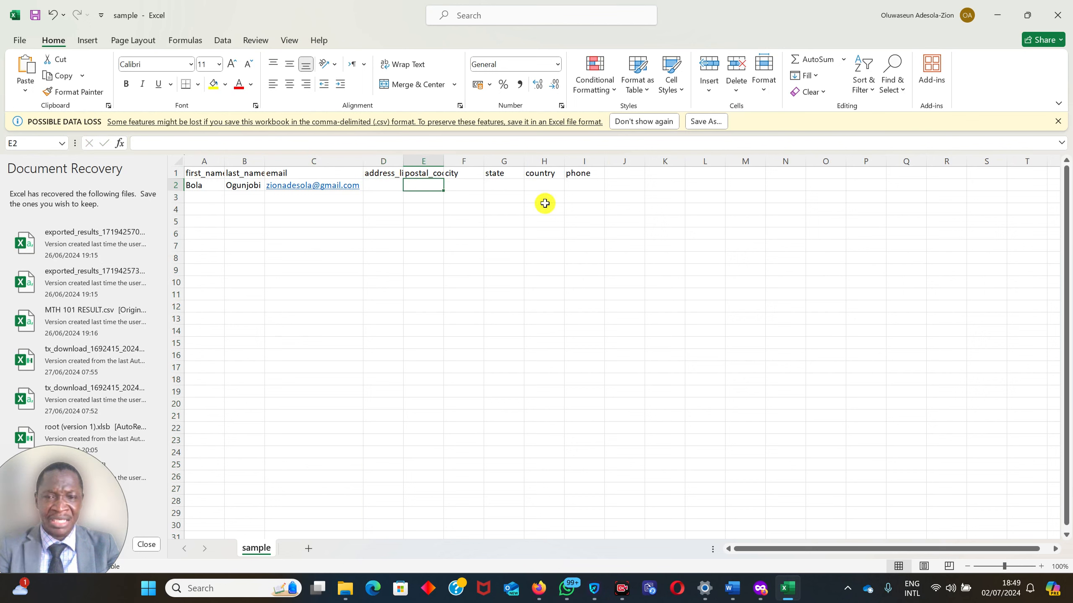
pyautogui.click(582, 180)
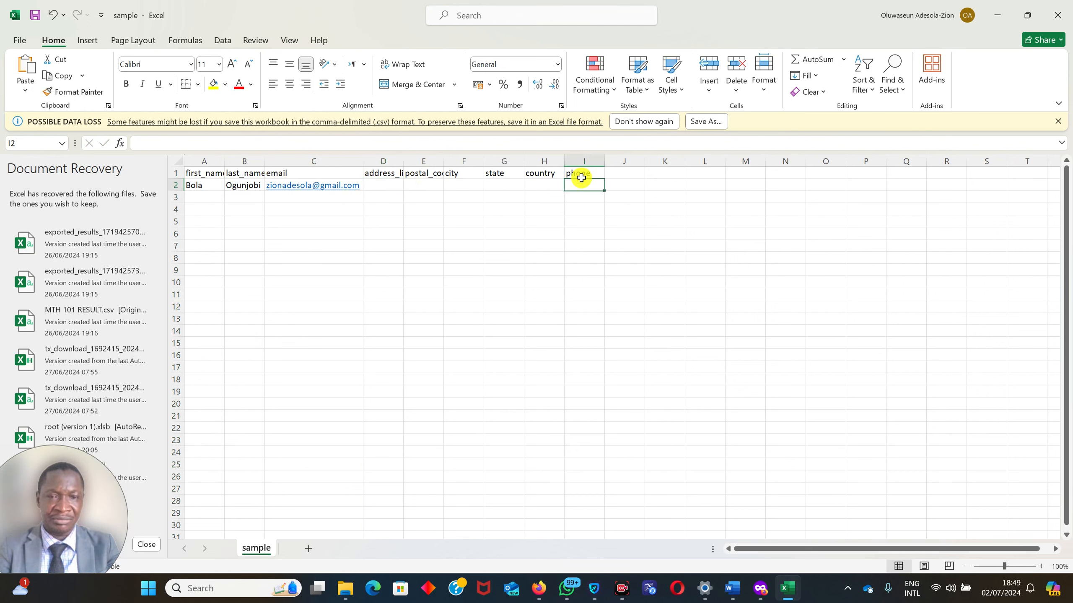
pyautogui.click(418, 183)
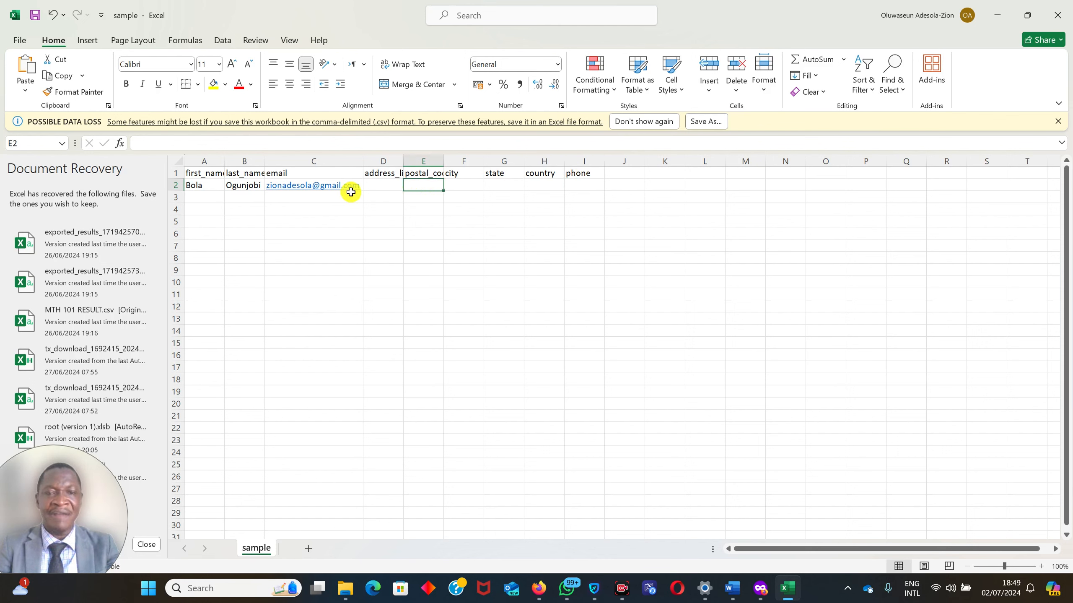
# Enter the second contact's first name in cell A3 and last name in cell B3.
pyautogui.click(195, 192)
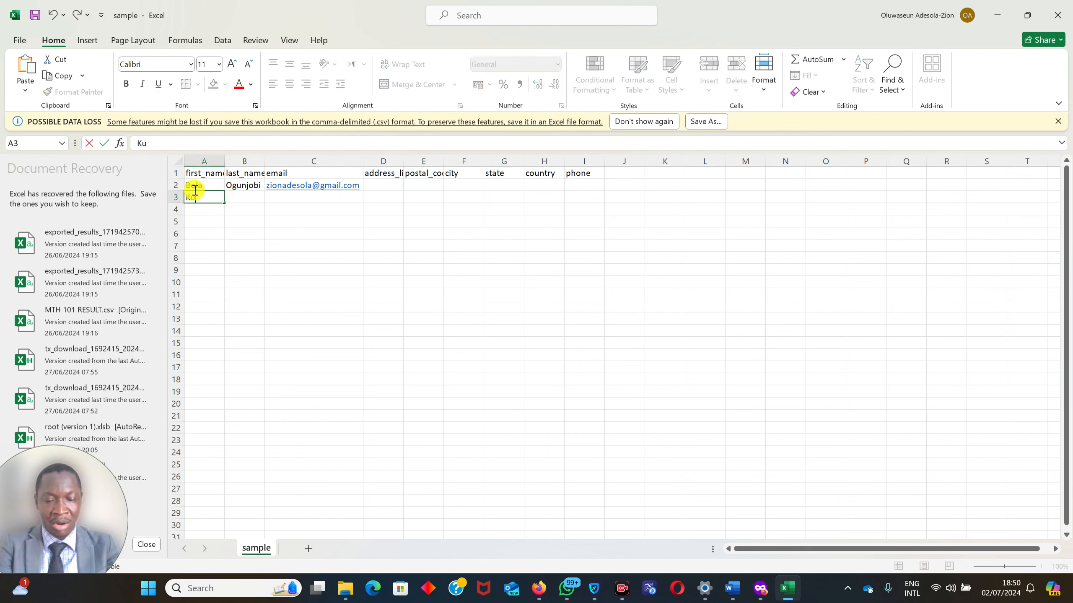
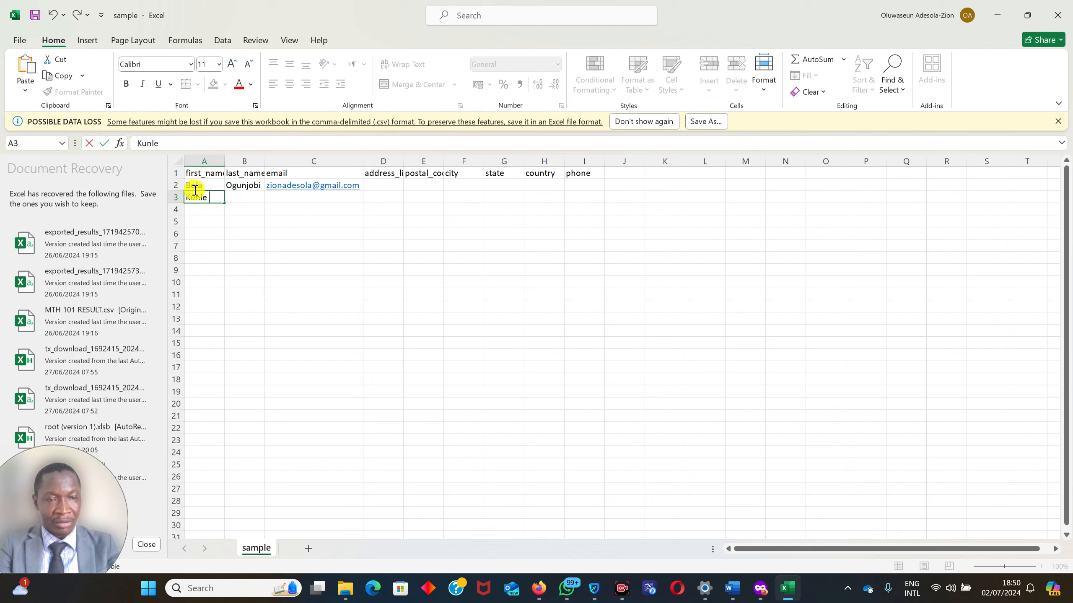
pyautogui.press('Tab')
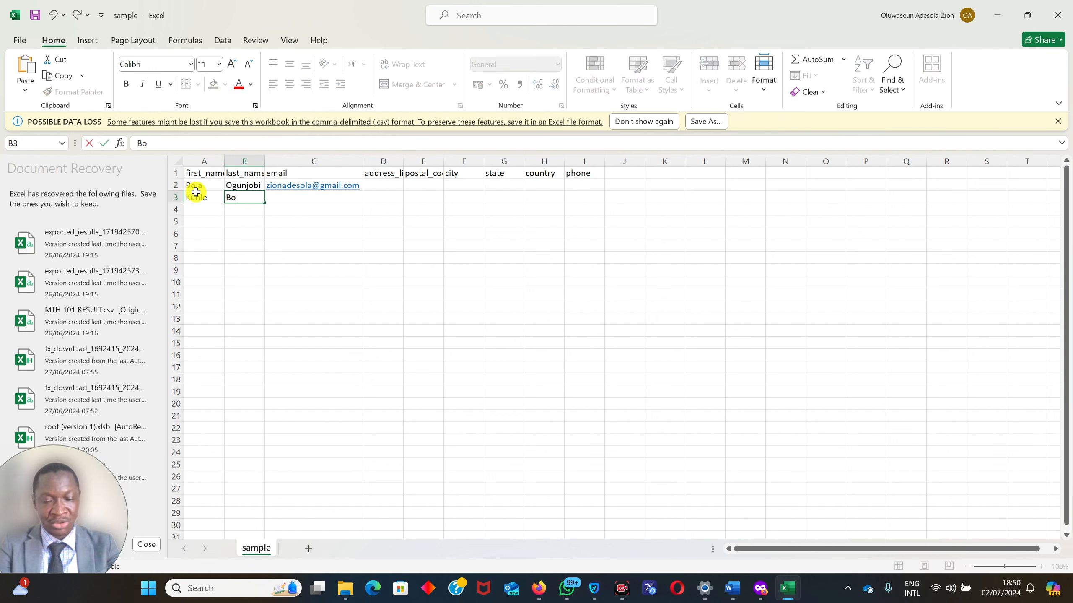
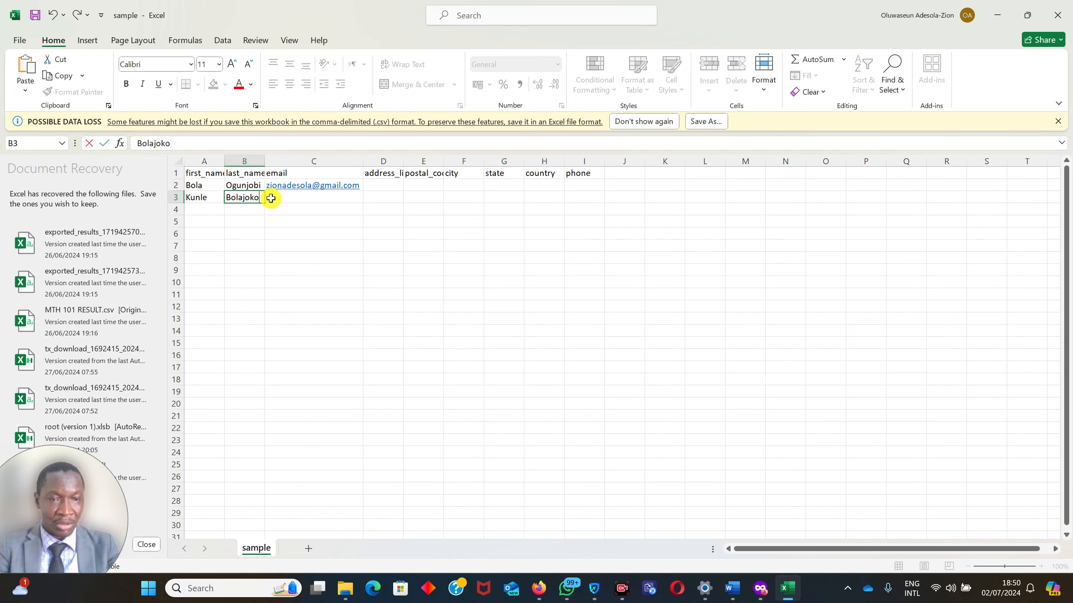
# Fill in the second contact's email address in cell C3.
pyautogui.click(298, 193)
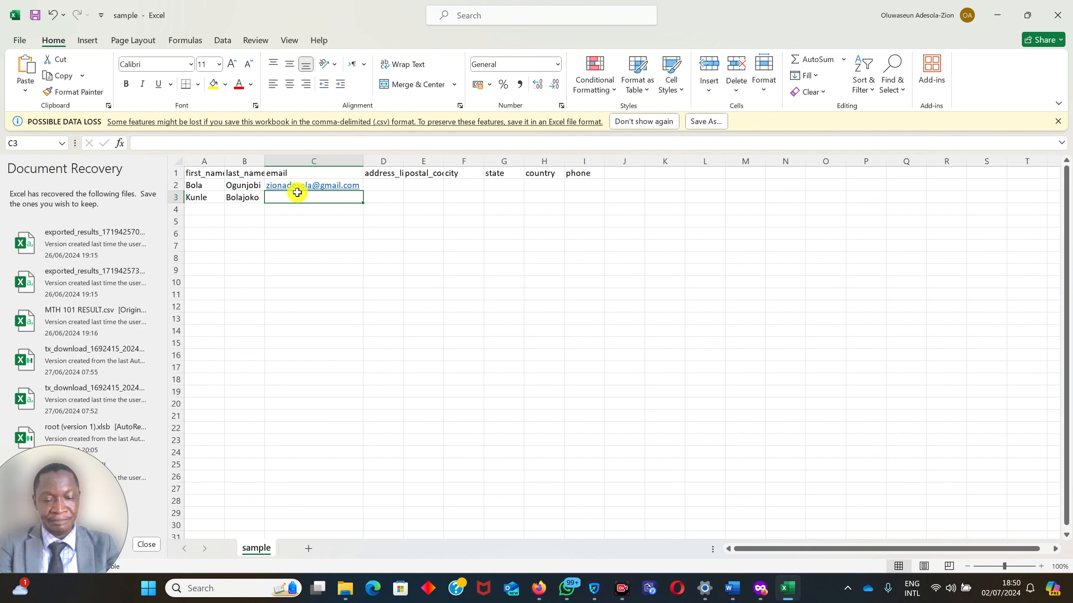
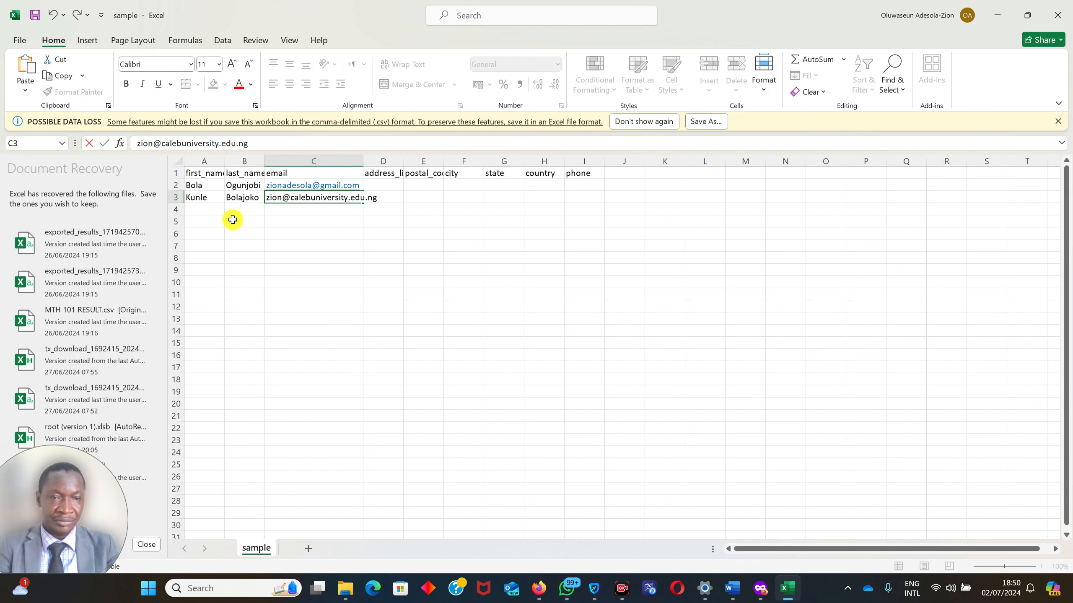
# Enter the third contact's first name in cell A4 and last name in cell B4.
pyautogui.click(190, 207)
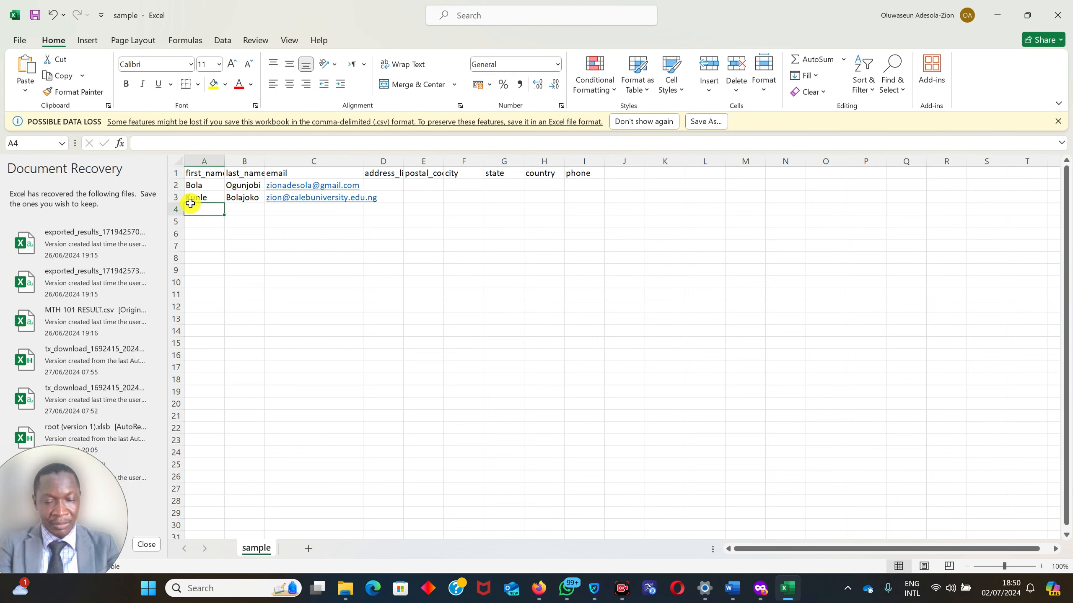
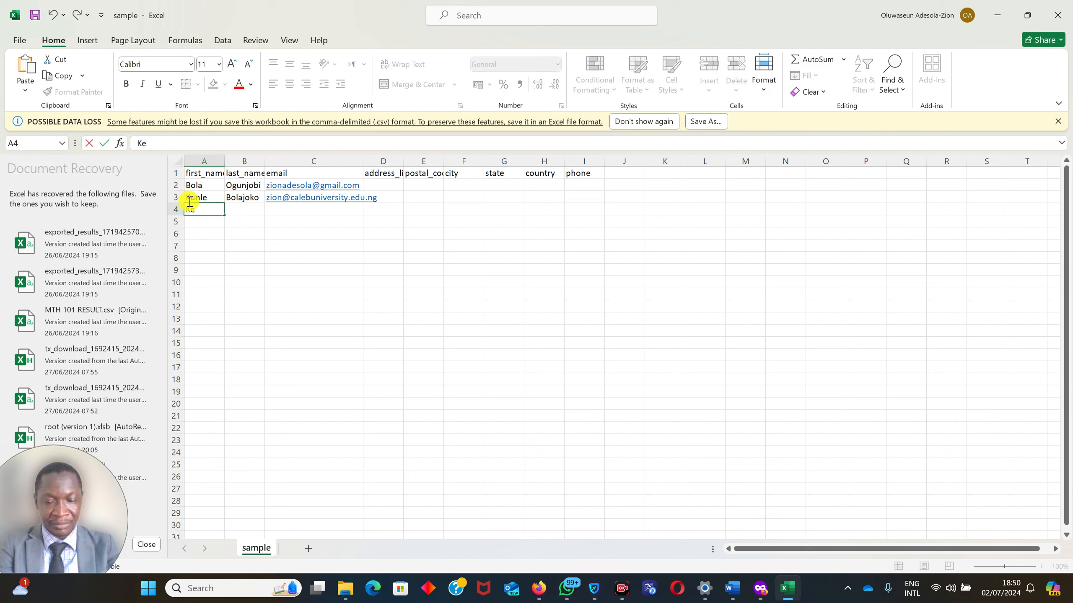
pyautogui.click(239, 208)
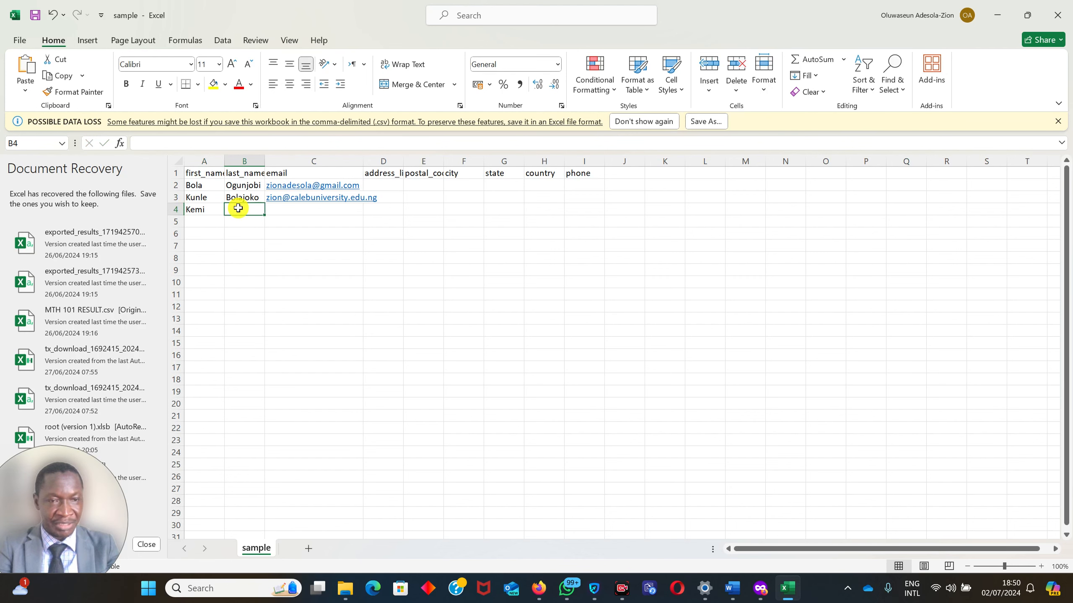
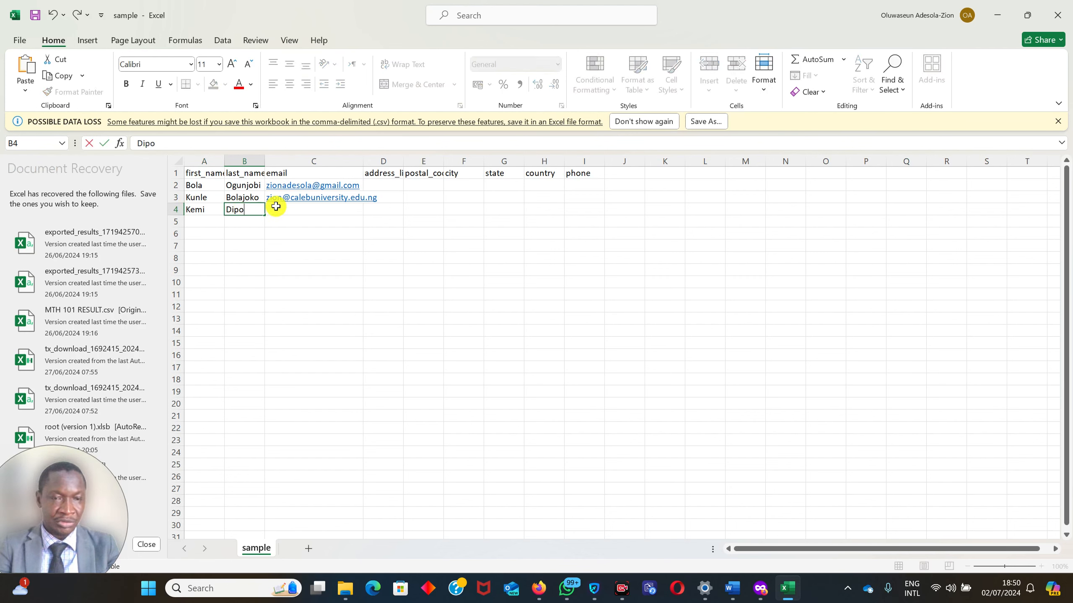
# Fill in the third contact's email address in cell C4 under the email header.
pyautogui.click(285, 202)
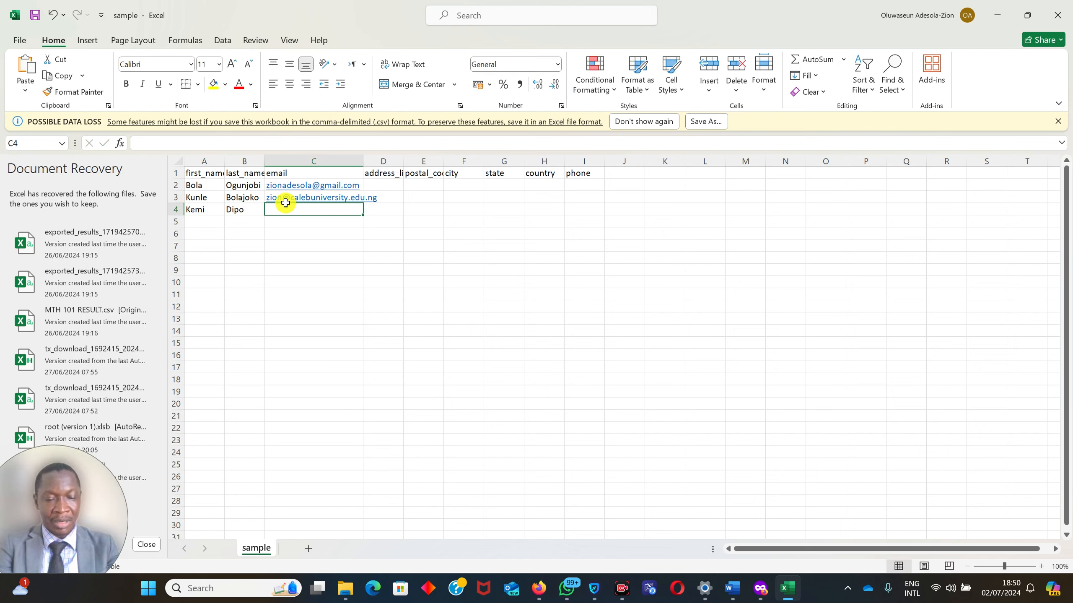
pyautogui.write('n')
pyautogui.press('BackSpace')
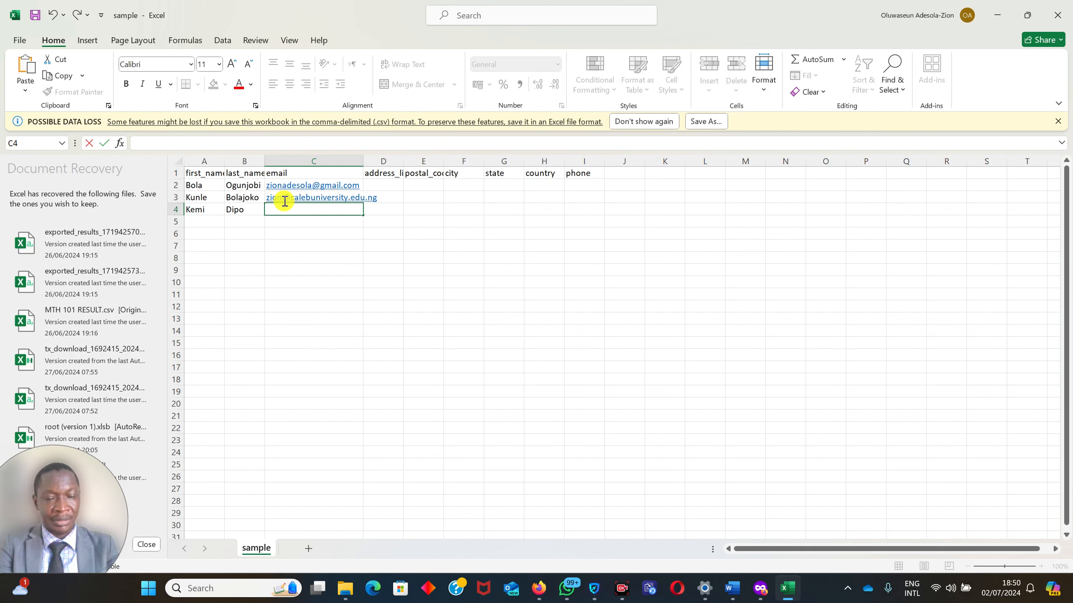
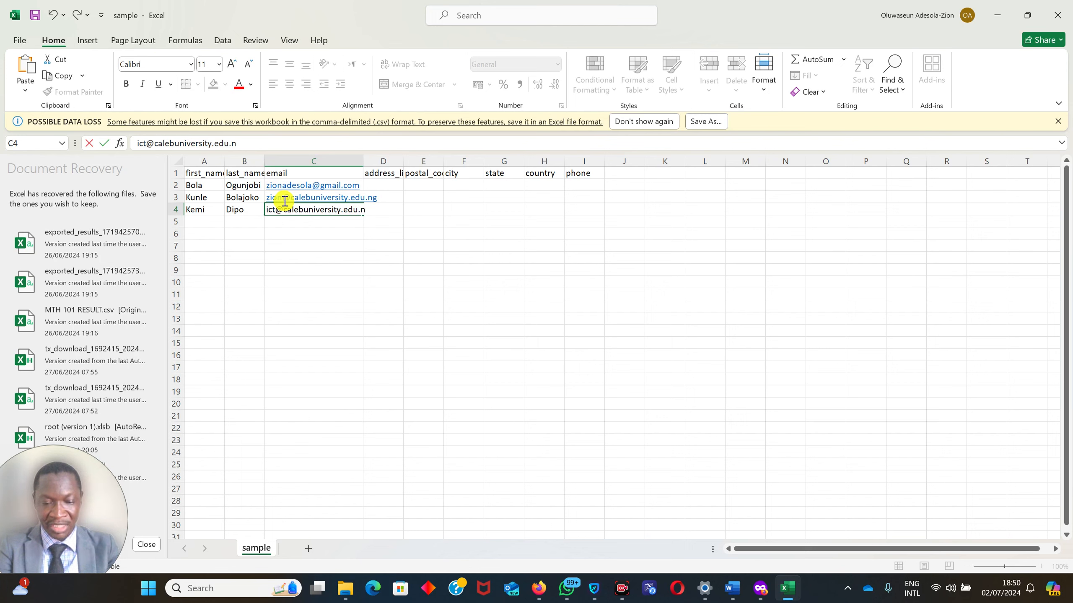
# Enter the fourth contact's first name in cell A5 and last name in cell B5.
pyautogui.click(188, 216)
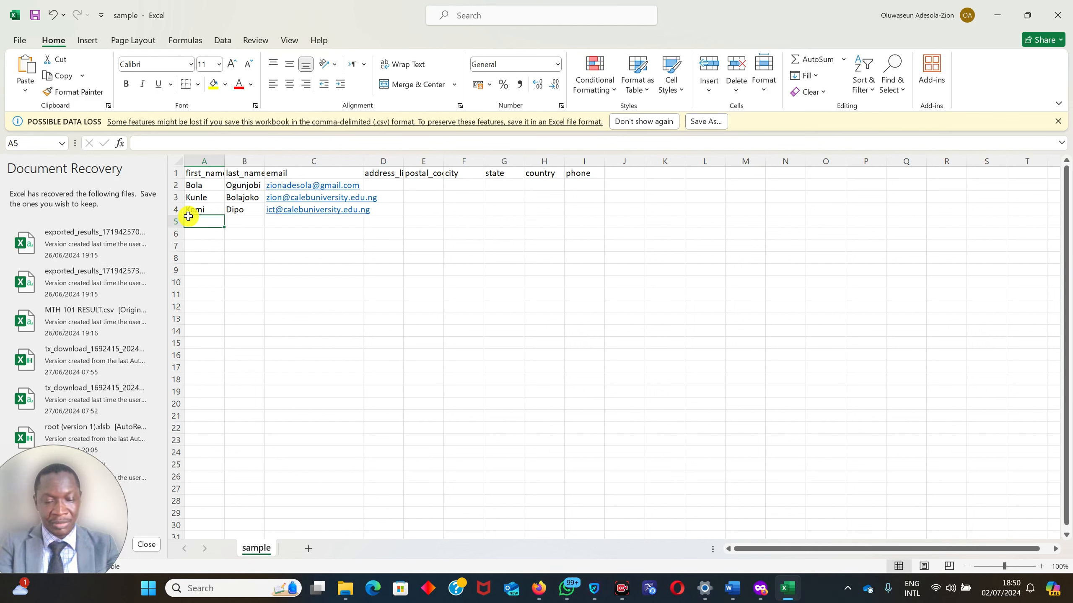
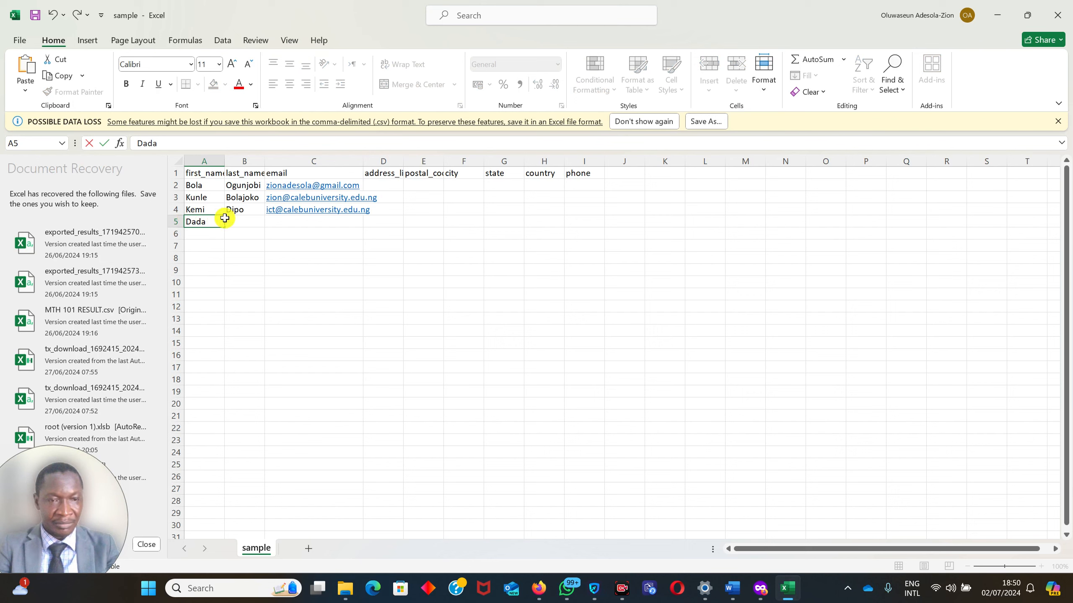
pyautogui.click(238, 216)
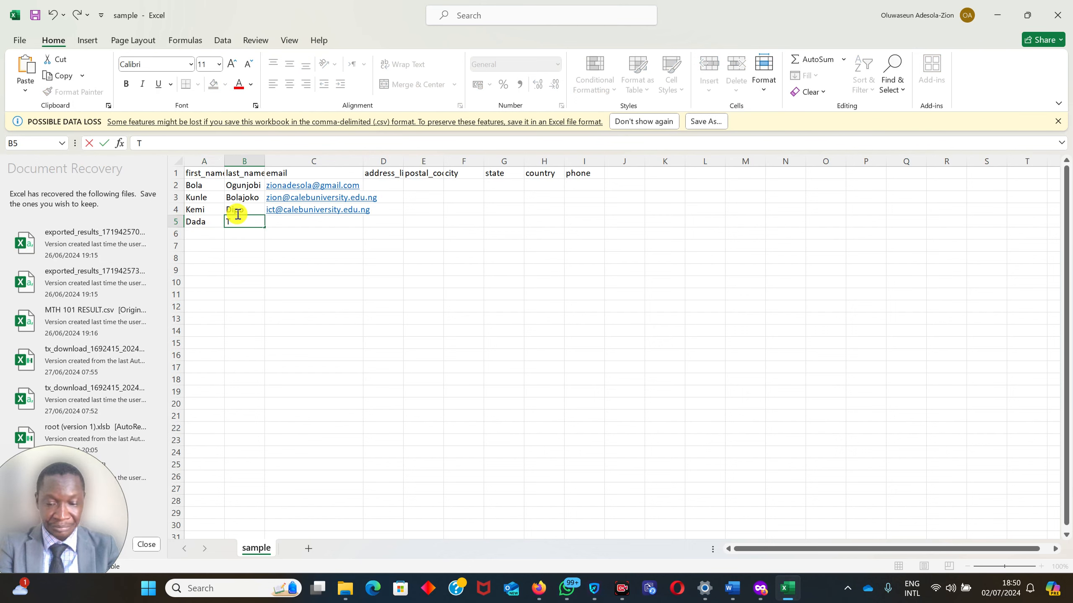
# Fill in the fourth contact's email address in cell C5.
pyautogui.click(305, 220)
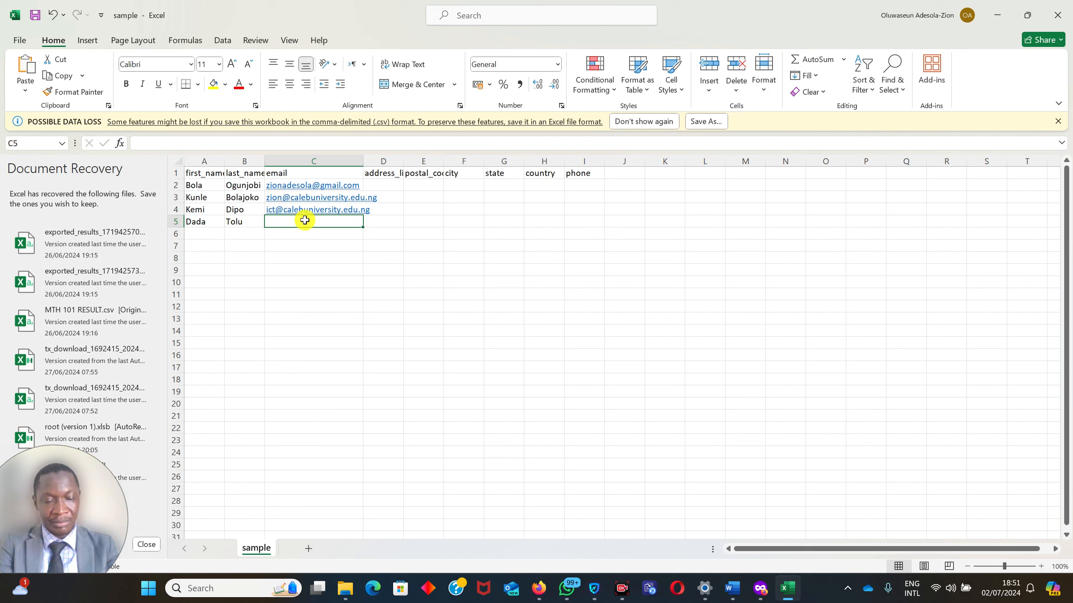
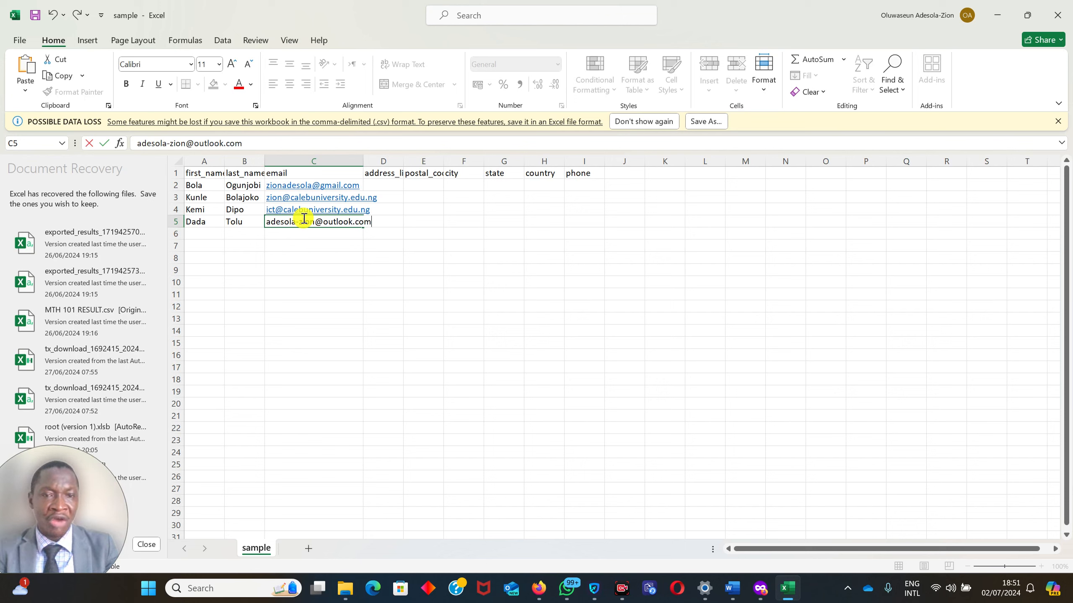
pyautogui.click(392, 228)
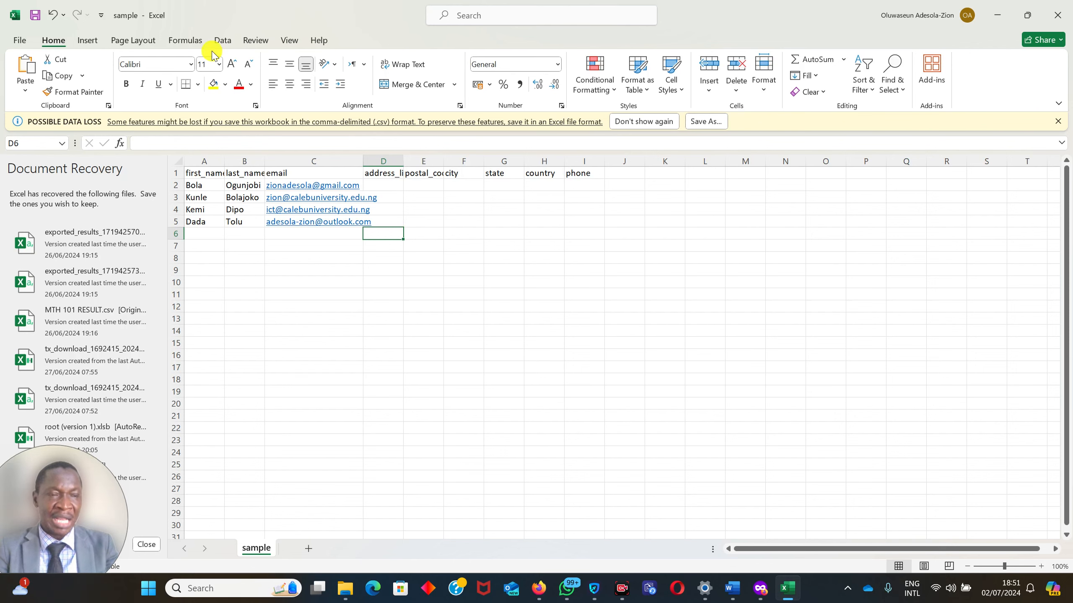
# Save a copy of the workbook in the Downloads folder as "email sample" in CSV (Comma delimited) format.
pyautogui.click(24, 40)
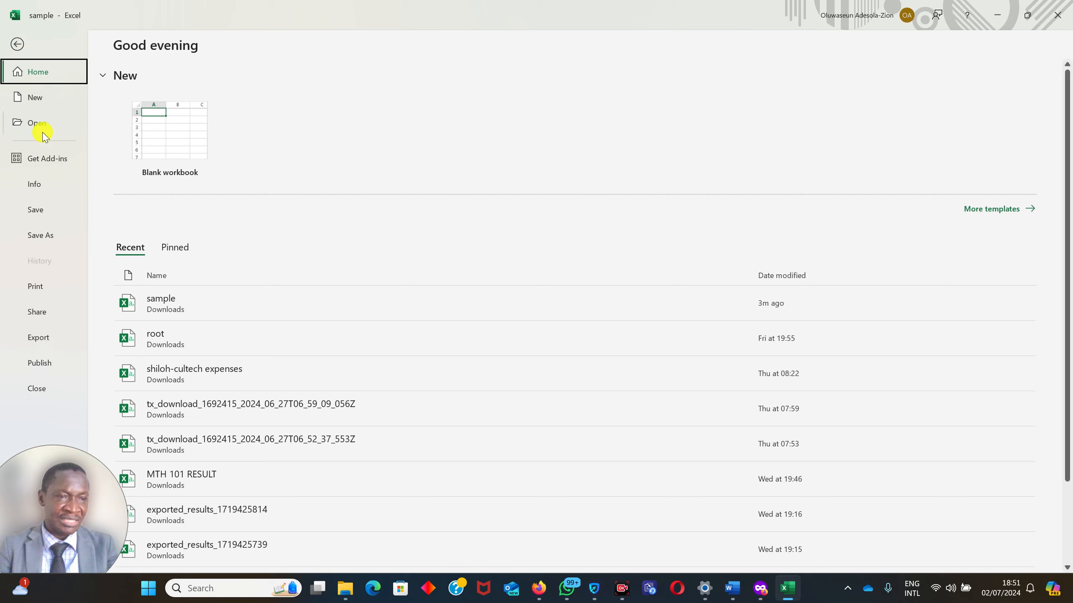
pyautogui.click(53, 236)
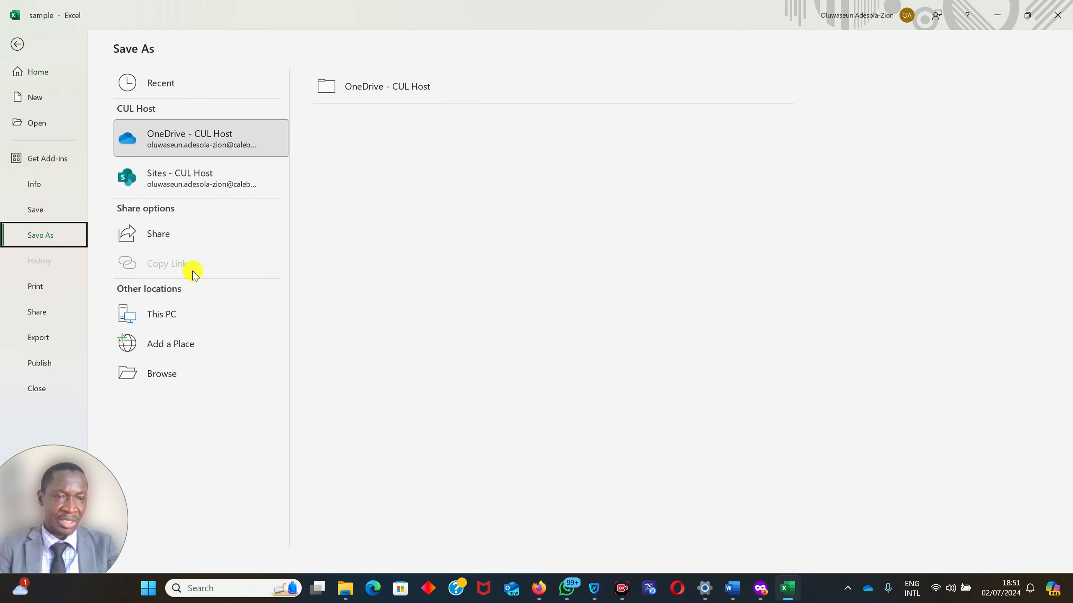
pyautogui.click(171, 374)
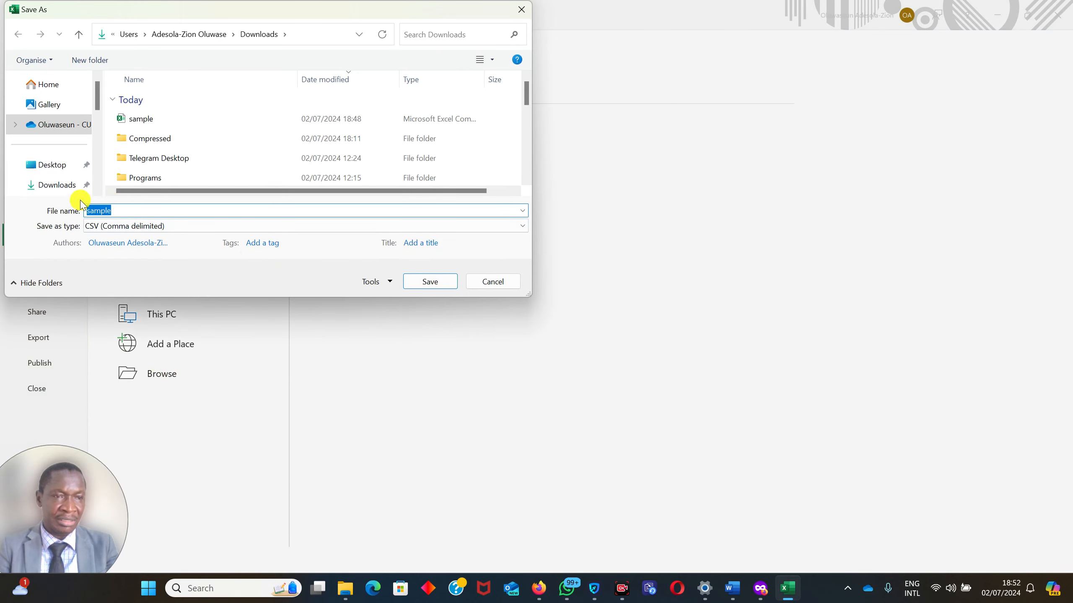
pyautogui.click(51, 193)
pyautogui.doubleClick(111, 207)
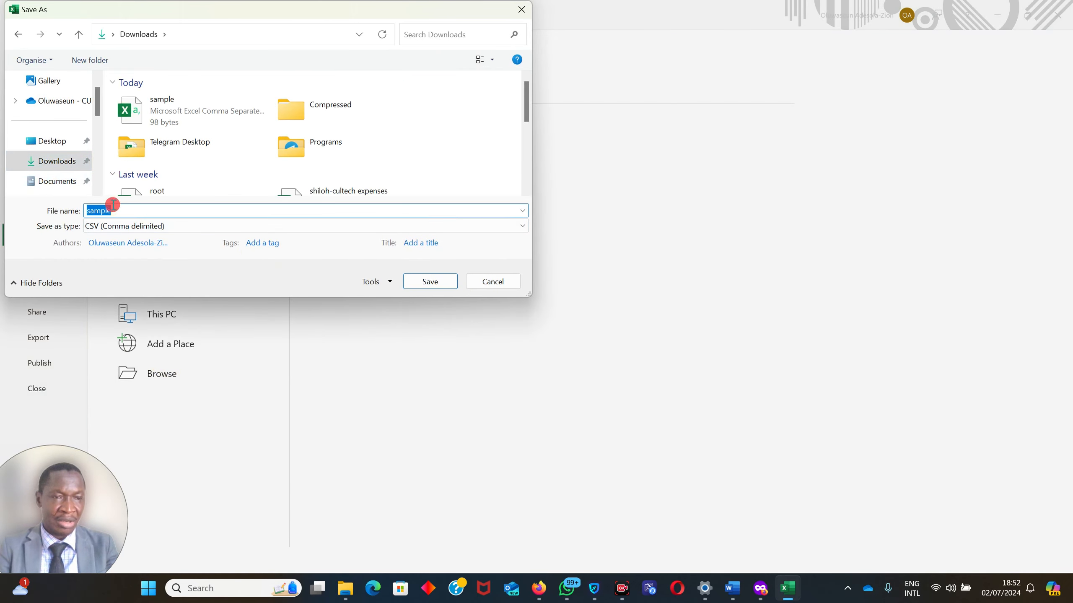
pyautogui.write('email ')
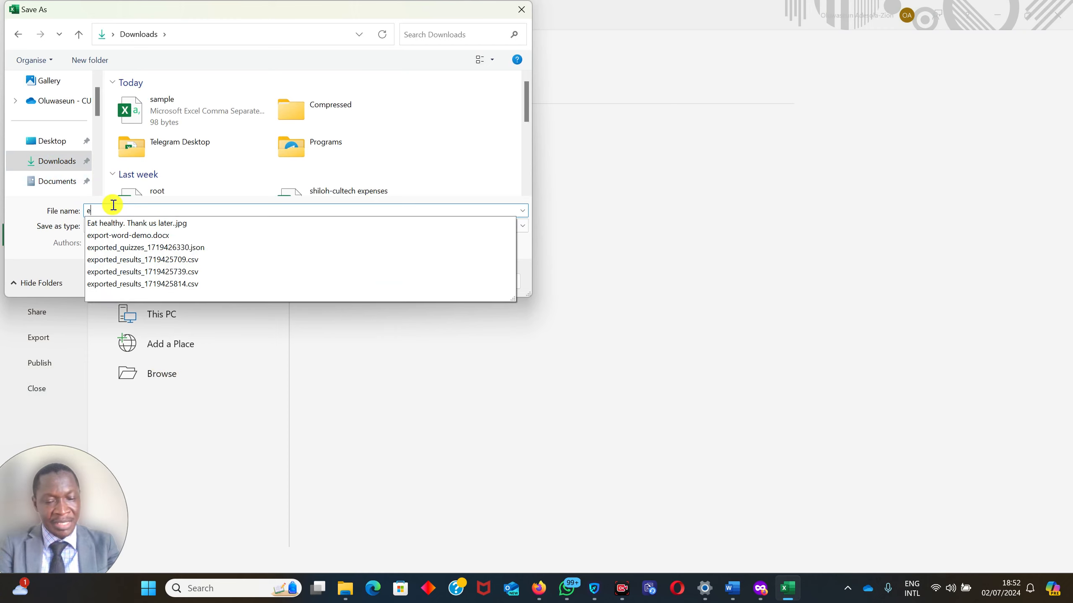
pyautogui.write('s')
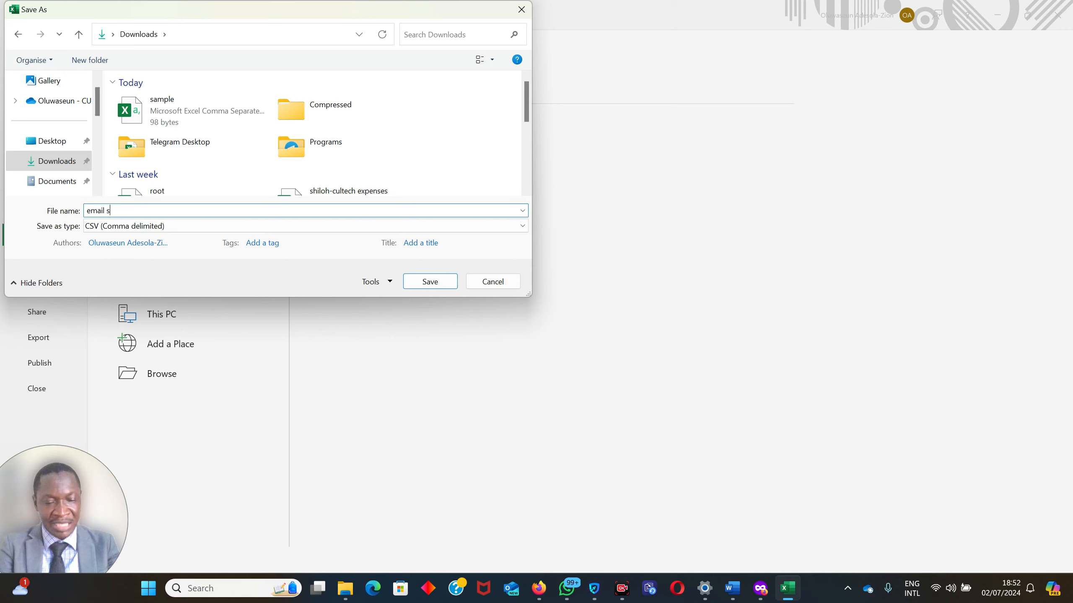
pyautogui.write('ample')
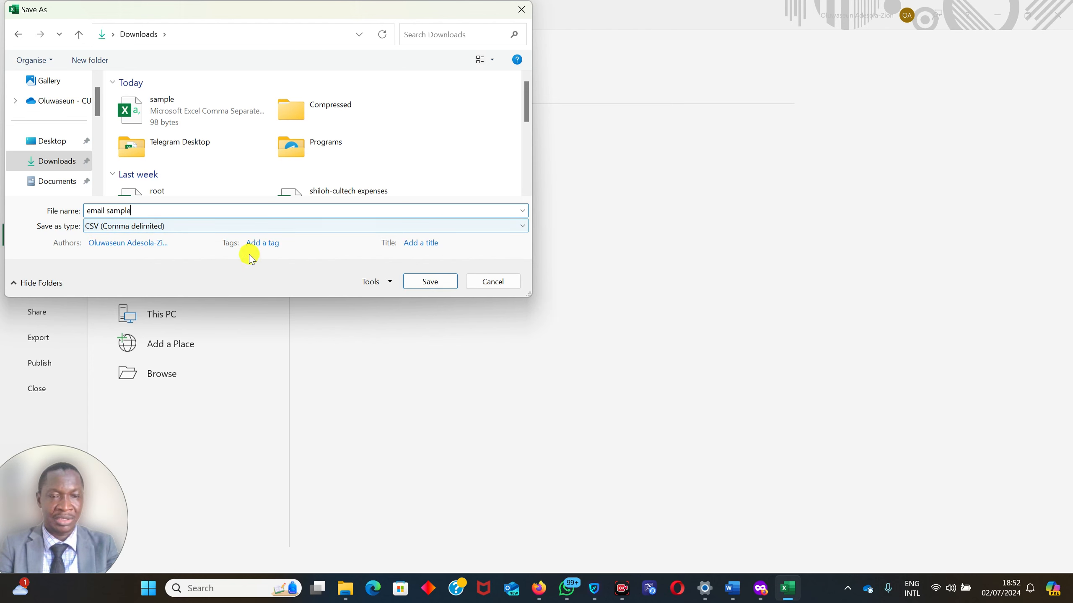
pyautogui.click(427, 281)
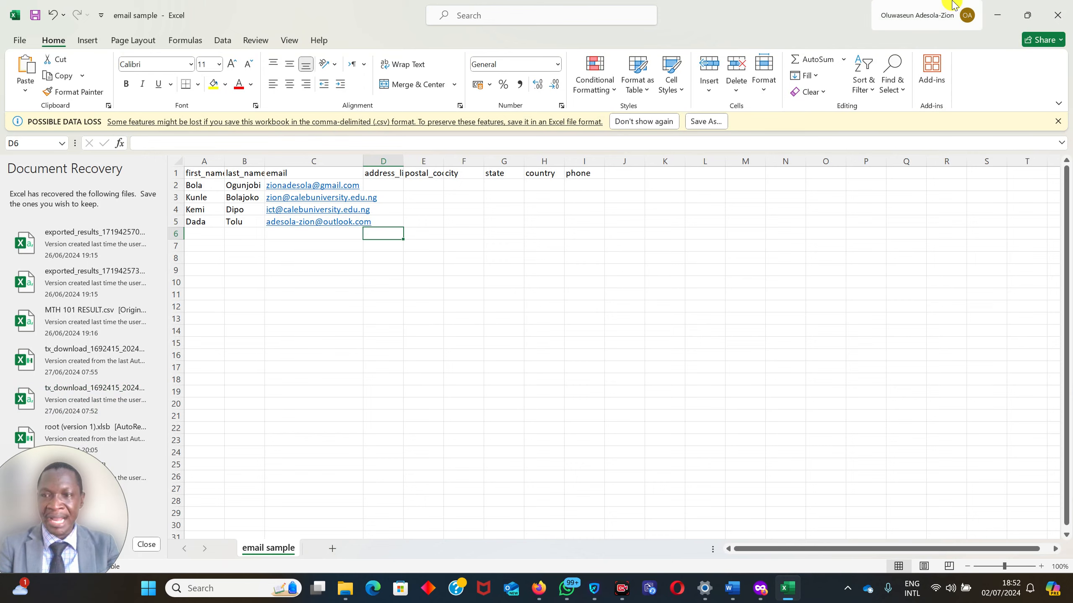
# Switch to FluentCRM in Firefox and upload the email sample CSV from Downloads to the subscriber import, continuing to column mapping.
pyautogui.click(1003, 16)
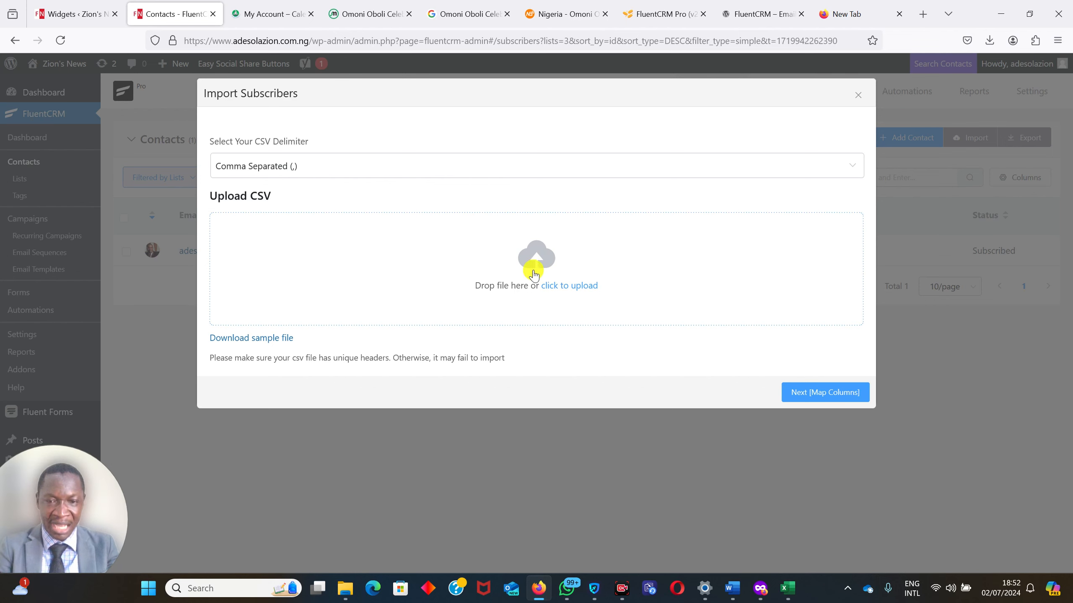
pyautogui.click(562, 283)
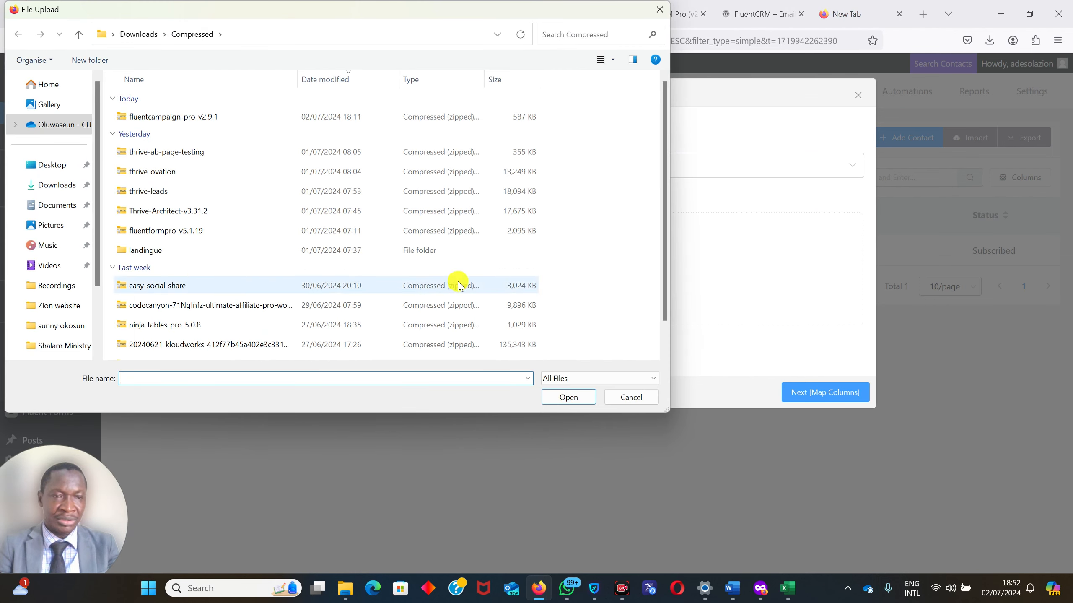
pyautogui.click(52, 189)
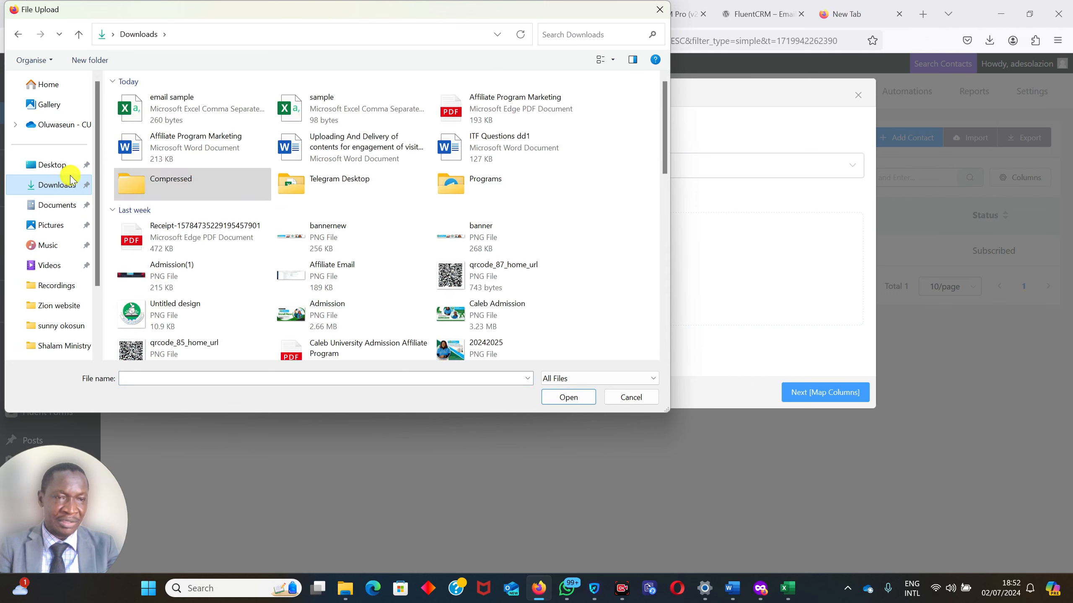
pyautogui.doubleClick(148, 113)
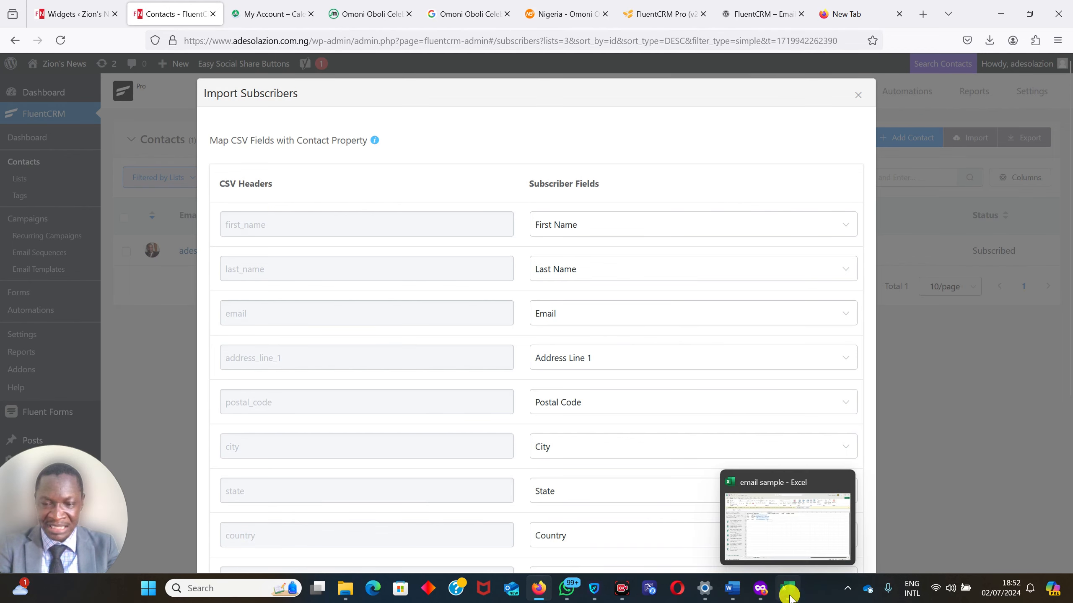
# Compare the column headers in the email sample workbook in Excel with the import mapping and return to the browser.
pyautogui.moveTo(788, 588)
pyautogui.click(800, 531)
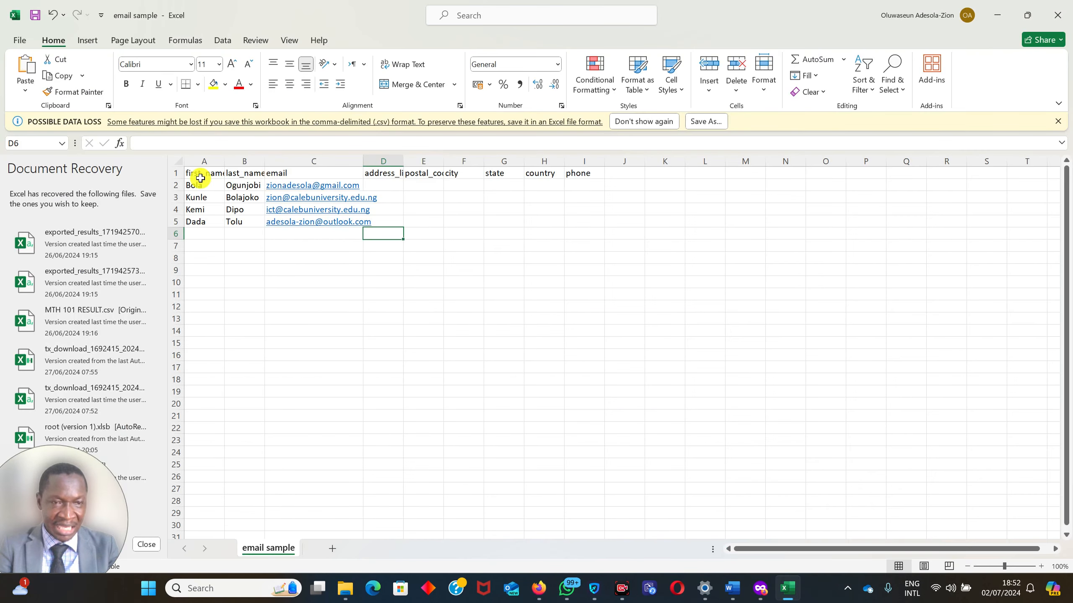
pyautogui.click(998, 15)
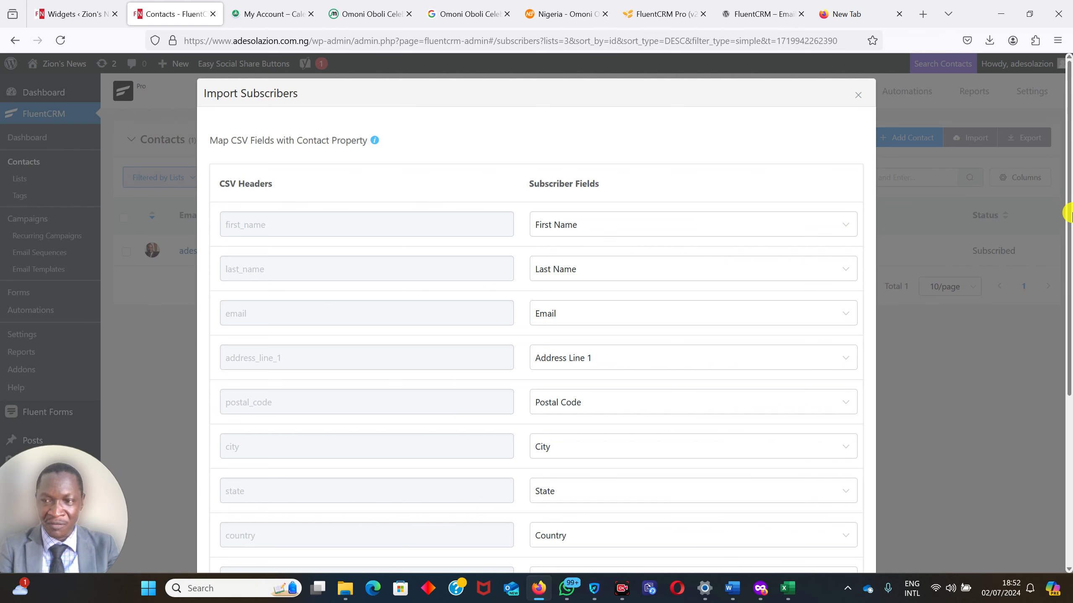
# Assign the imported subscribers to the Admission Customers, Product Customers and VIP Customers lists.
pyautogui.moveTo(1069, 208); pyautogui.dragTo(1069, 416)
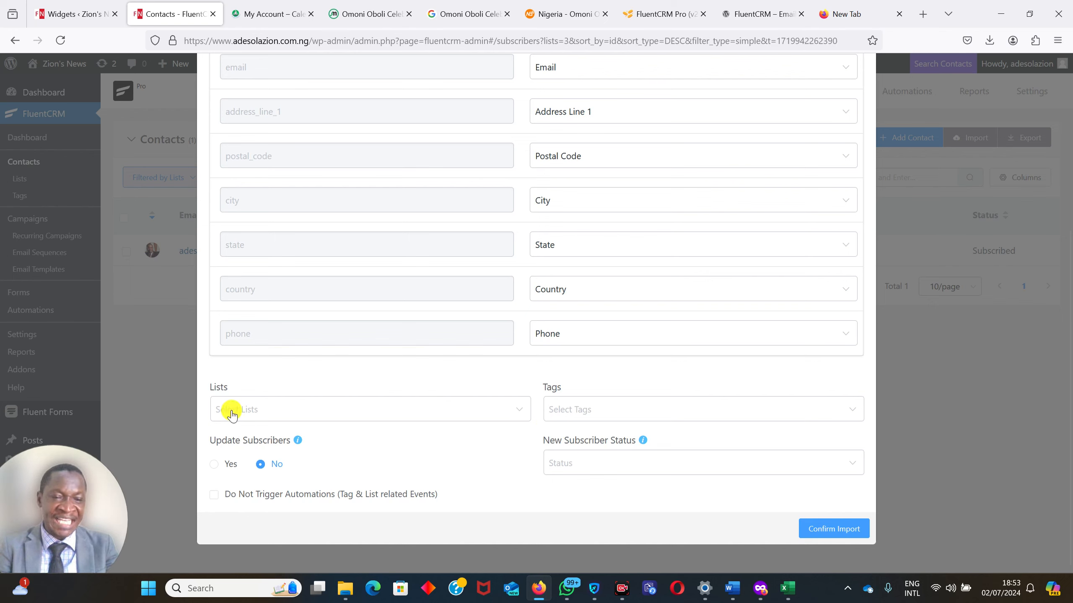
pyautogui.click(362, 417)
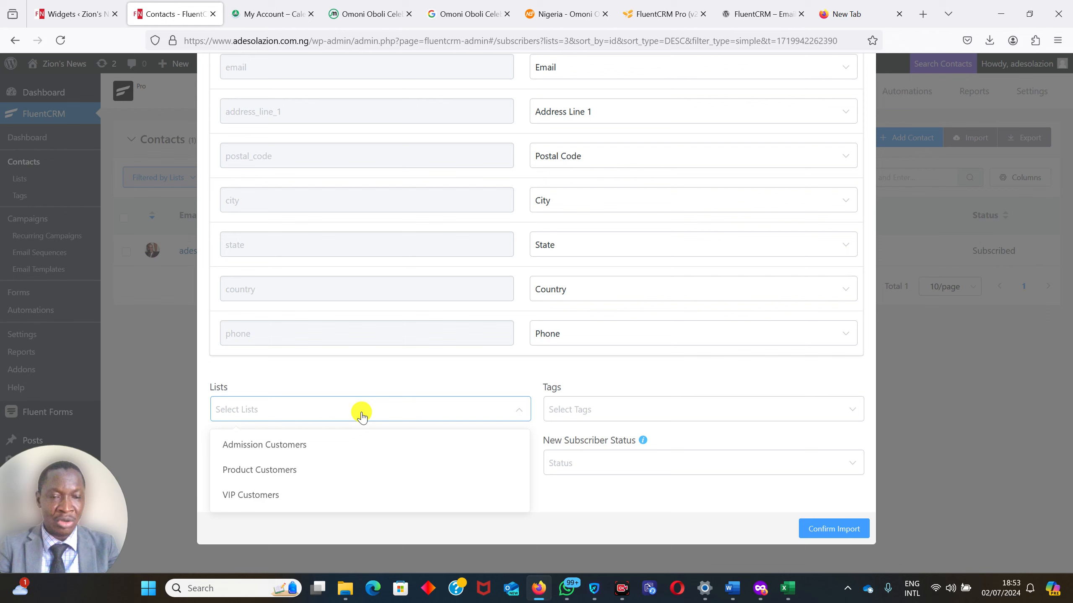
pyautogui.click(263, 445)
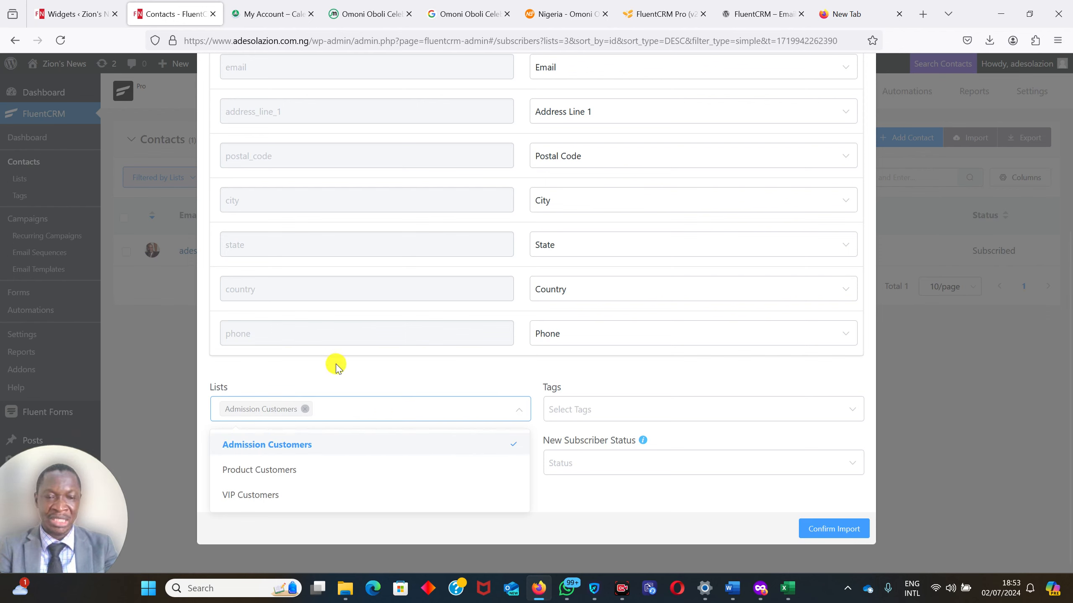
pyautogui.click(256, 470)
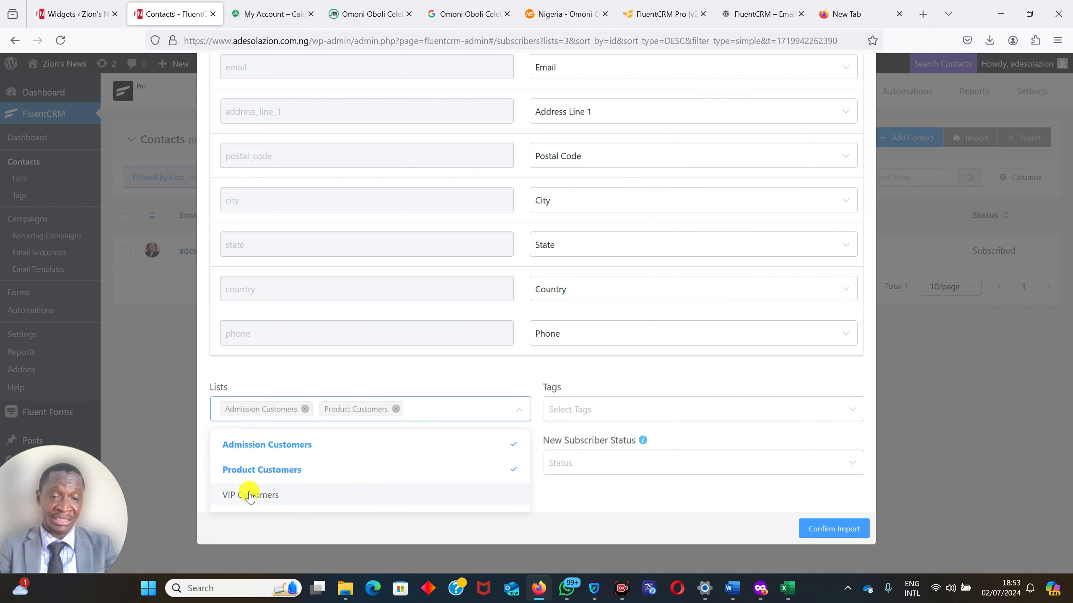
pyautogui.click(250, 495)
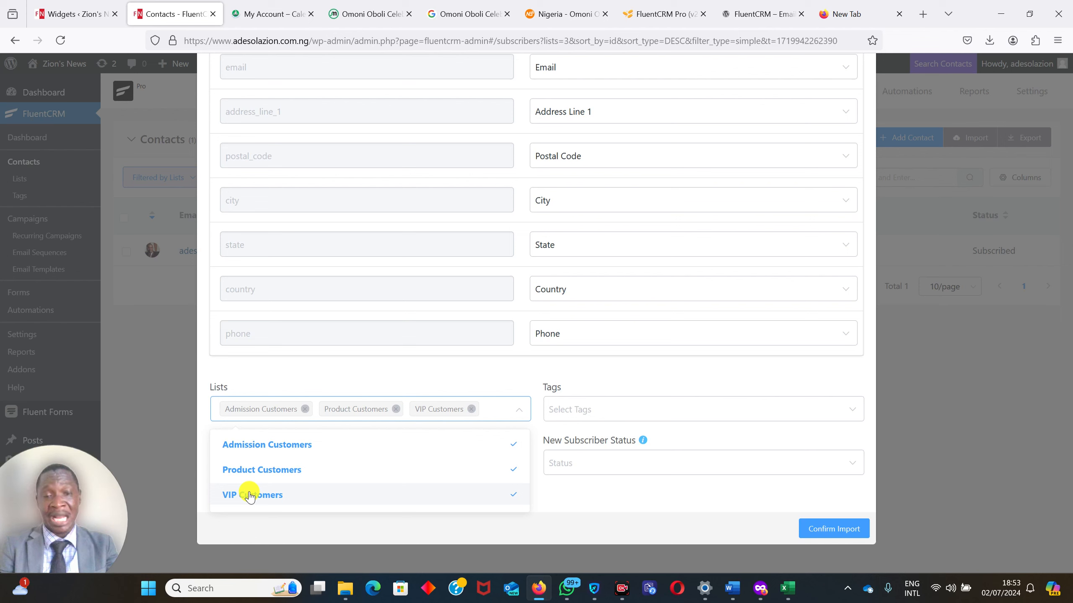
pyautogui.click(341, 370)
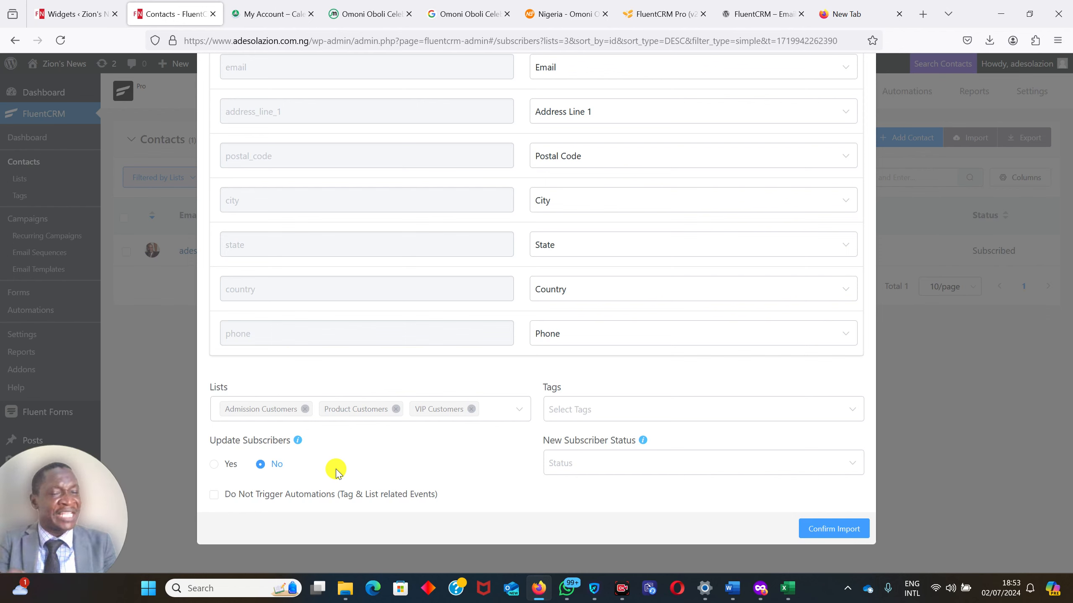
# Check the contact rows in the email sample workbook in Excel and tag the subscribers being imported in the browser with admission, products and vip.
pyautogui.click(808, 545)
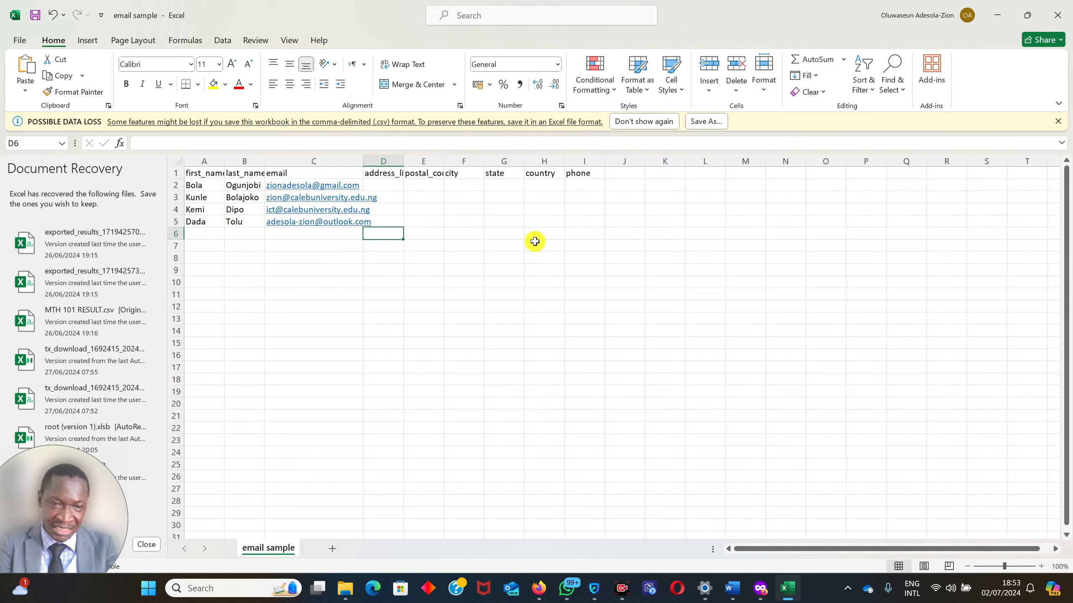
pyautogui.click(998, 16)
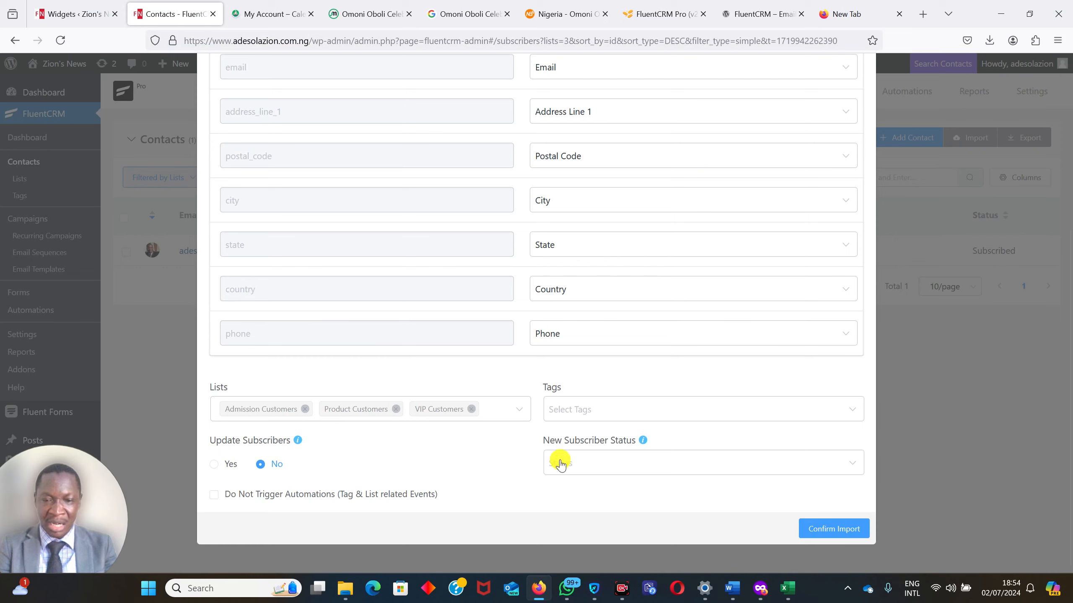
pyautogui.click(568, 409)
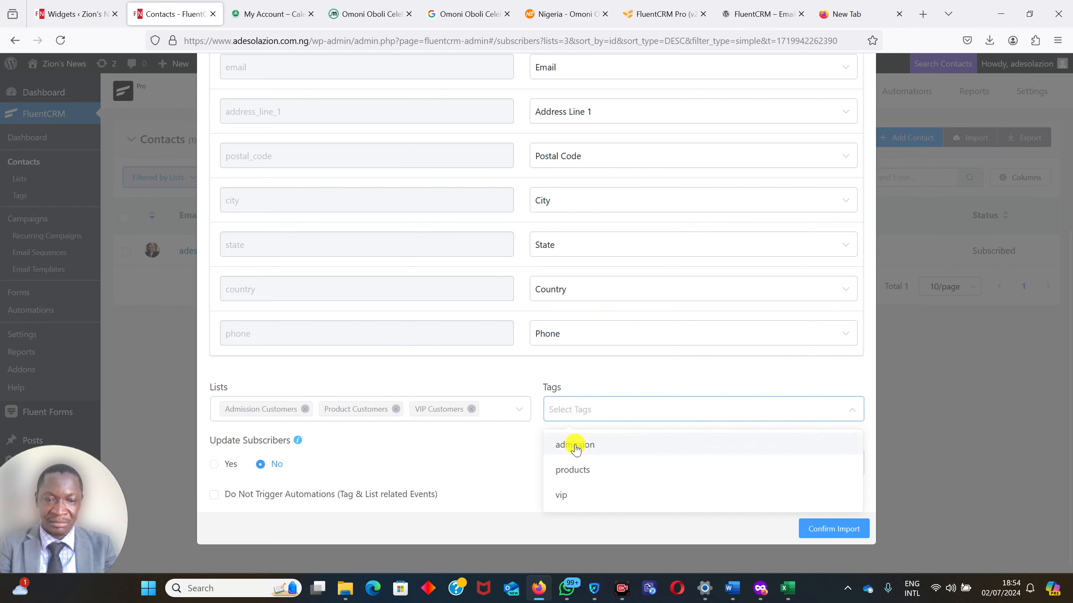
pyautogui.click(482, 439)
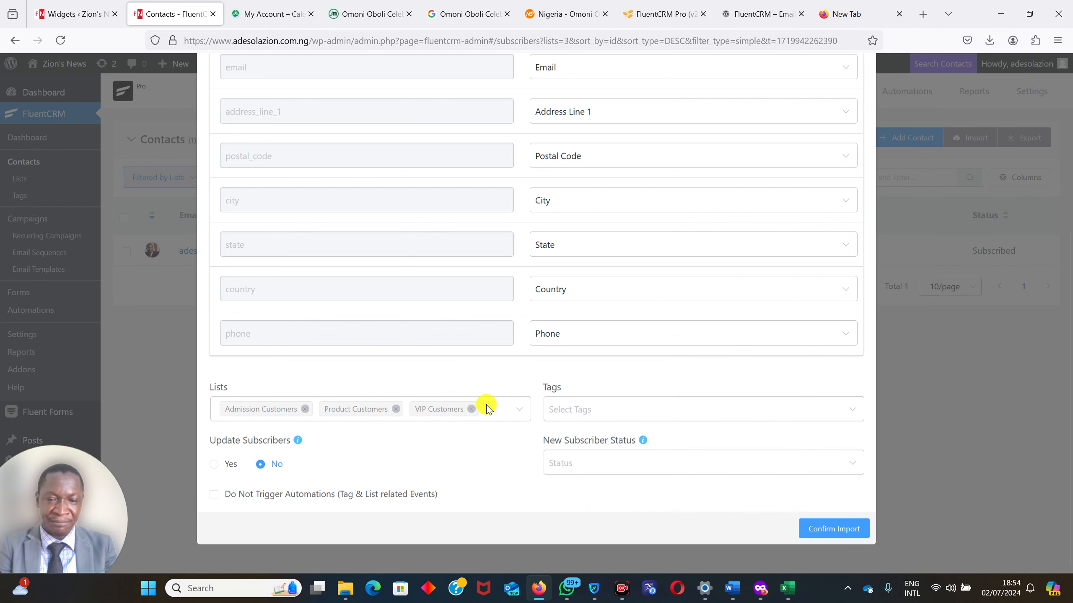
pyautogui.click(565, 405)
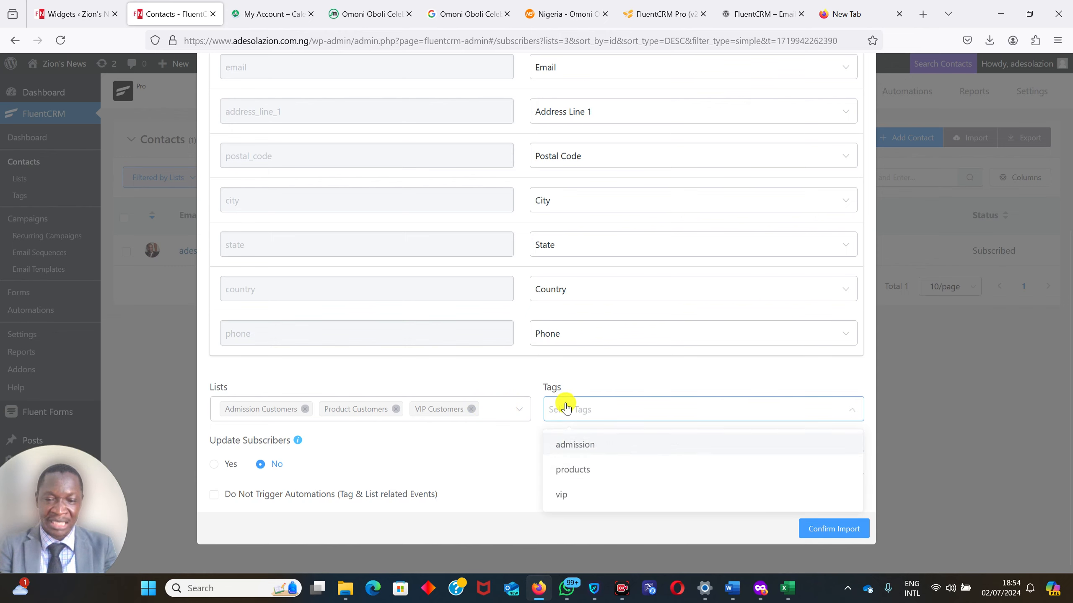
pyautogui.click(575, 445)
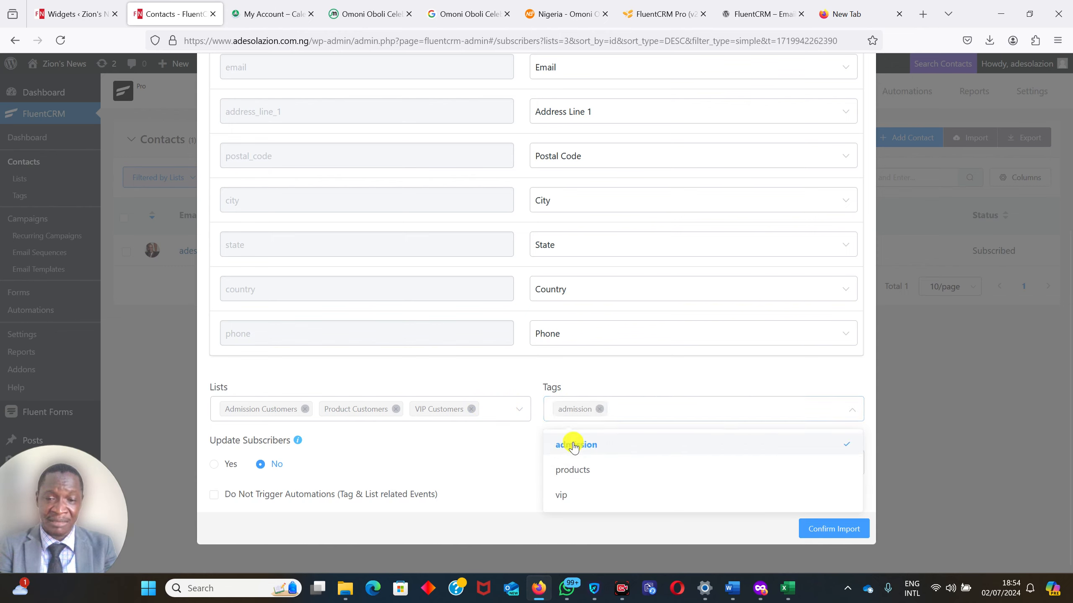
pyautogui.click(649, 411)
pyautogui.click(648, 410)
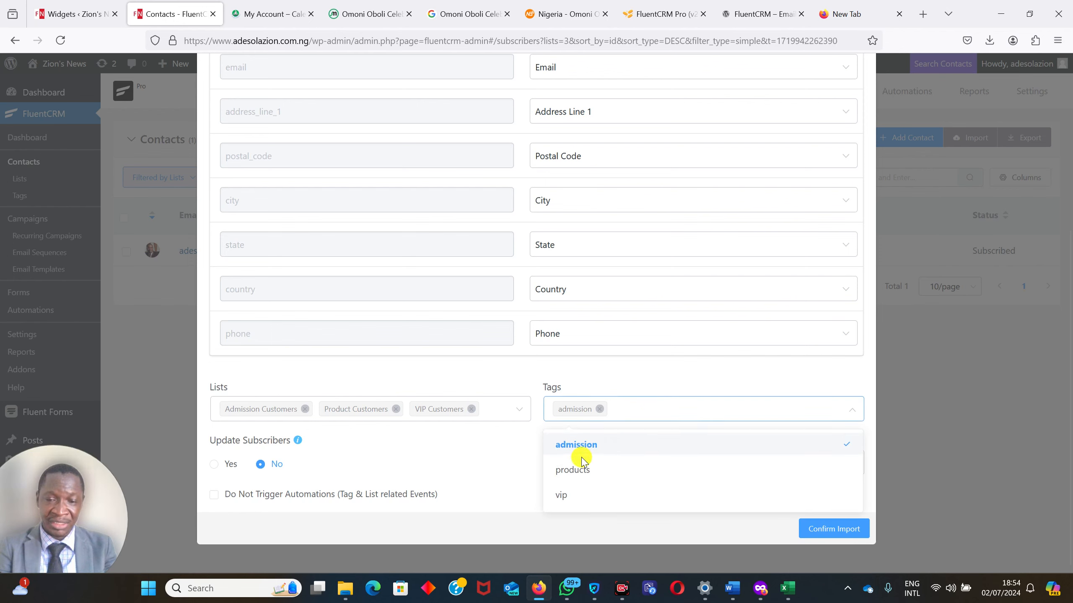
pyautogui.click(574, 469)
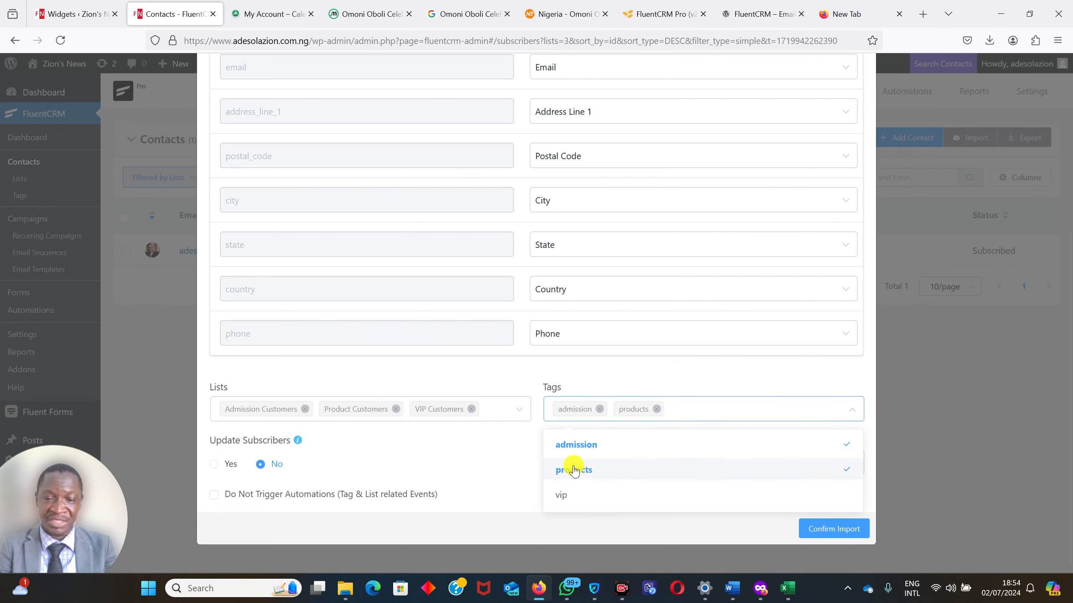
pyautogui.click(712, 411)
pyautogui.click(712, 410)
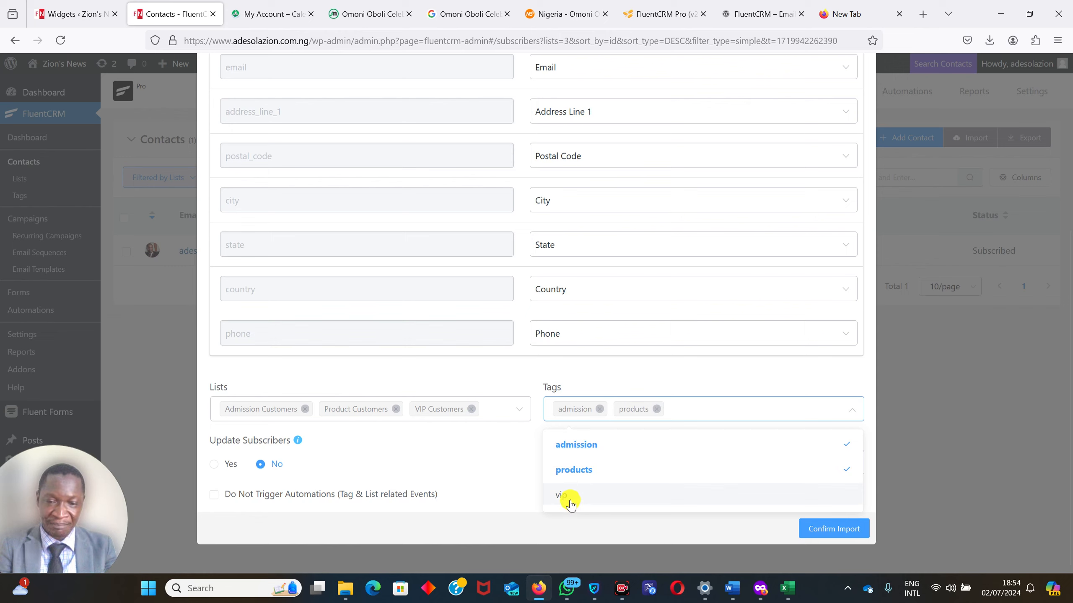
pyautogui.click(568, 498)
pyautogui.click(500, 478)
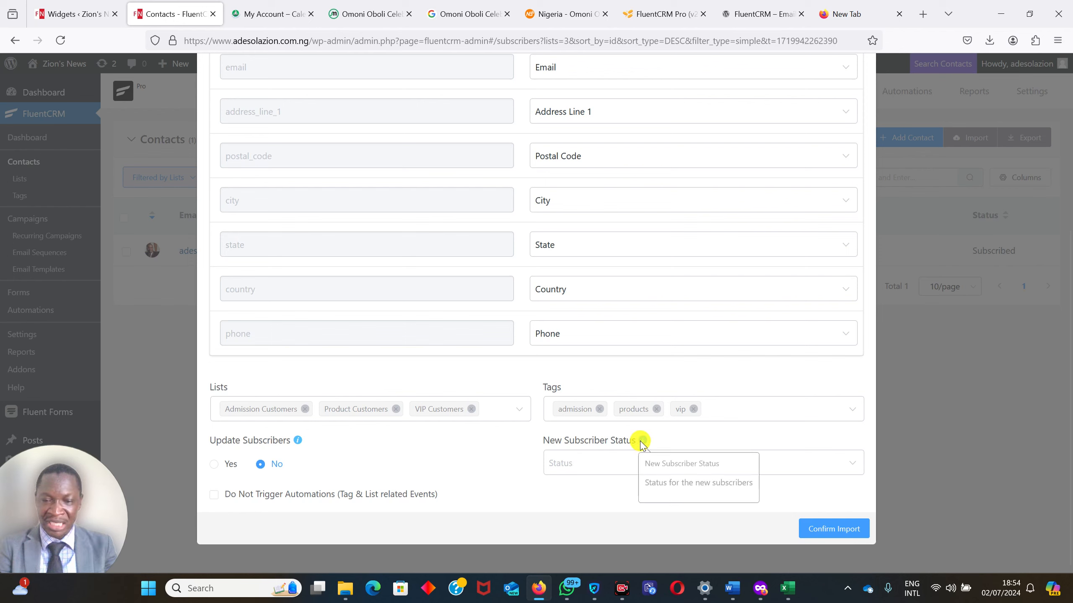
# Set the new subscriber status to Subscribed, run the import and close the import dialog.
pyautogui.click(578, 463)
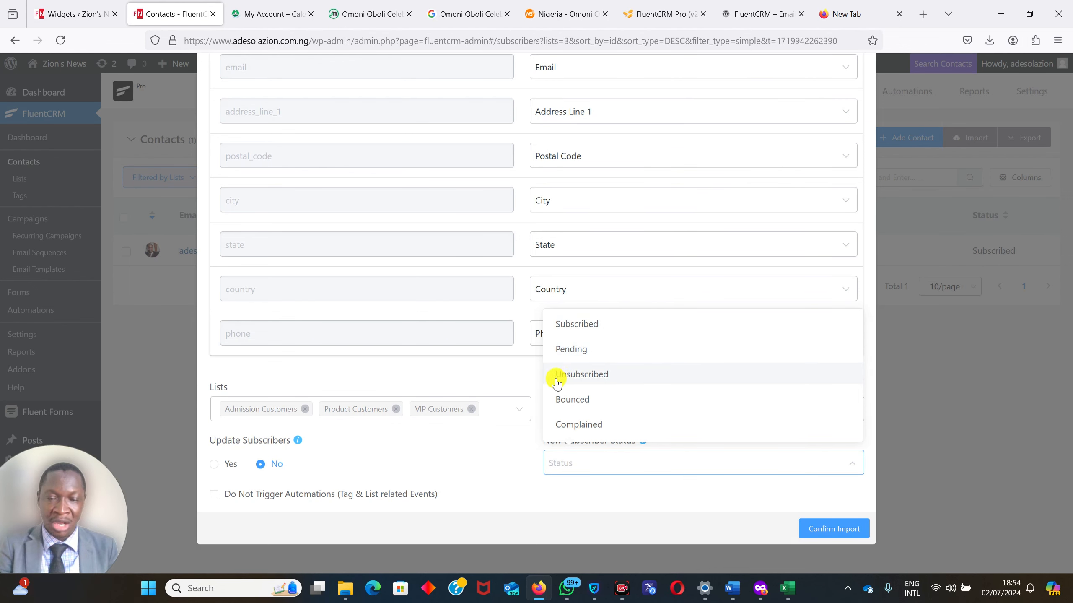
pyautogui.click(572, 328)
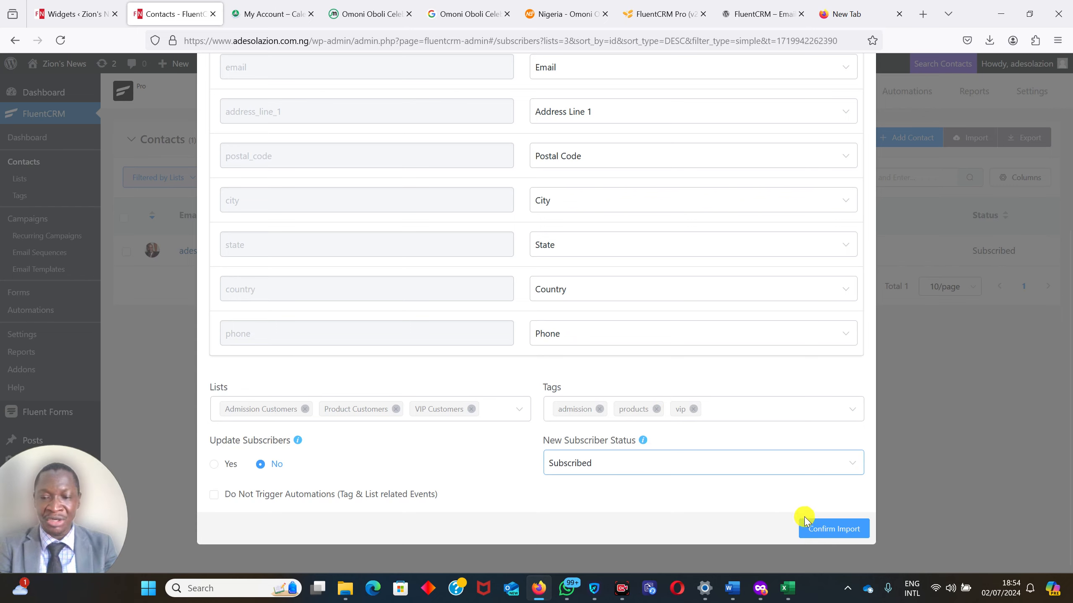
pyautogui.click(830, 533)
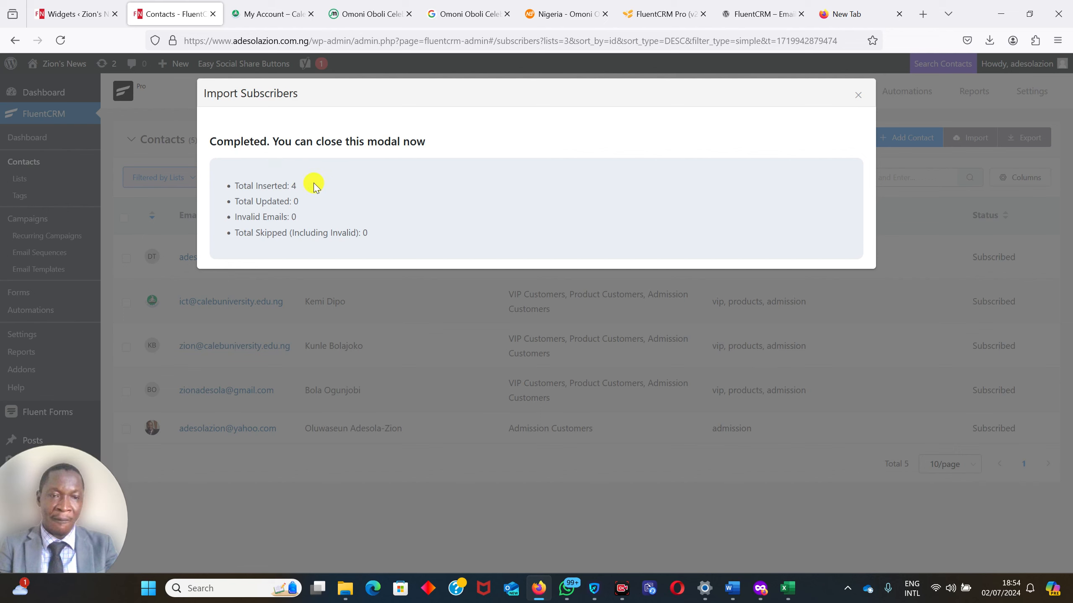
pyautogui.click(856, 96)
# Compare the imported contacts with the rows of the email sample workbook in Excel and return to the browser.
pyautogui.moveTo(781, 593)
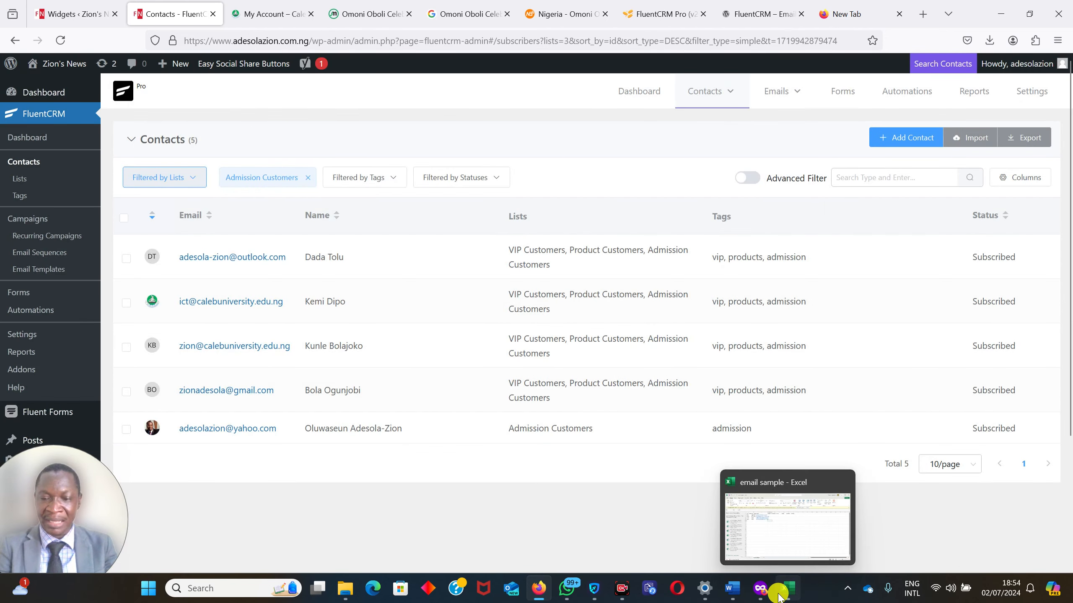
pyautogui.click(785, 533)
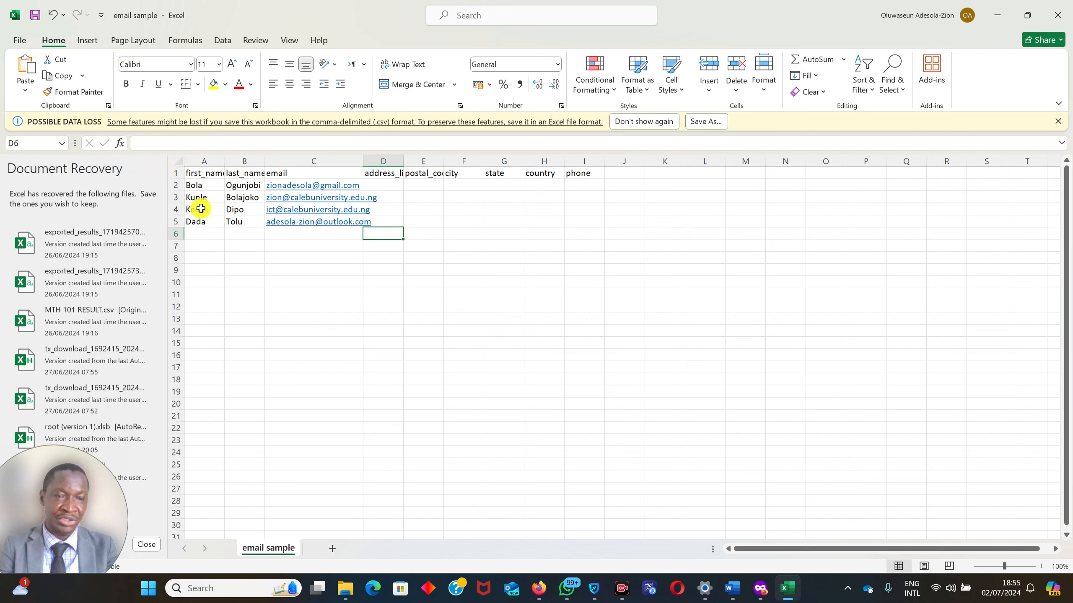
pyautogui.click(999, 17)
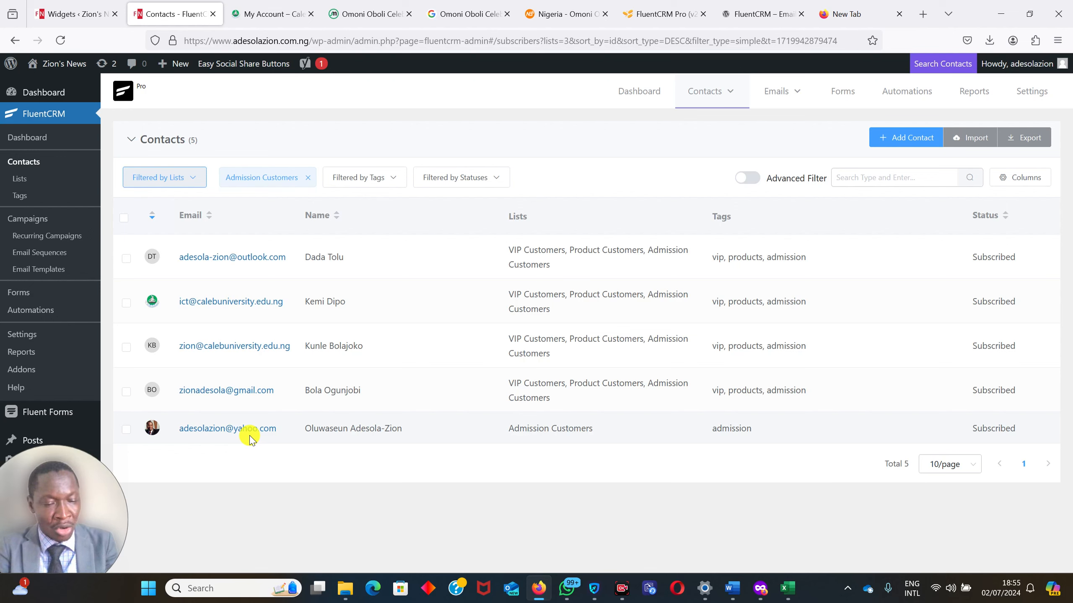
# Capture a Firefox screenshot covering the full width of the Contacts page, including the whole contact list, and download it.
pyautogui.hotkey('ctrl', 'shift', 's')
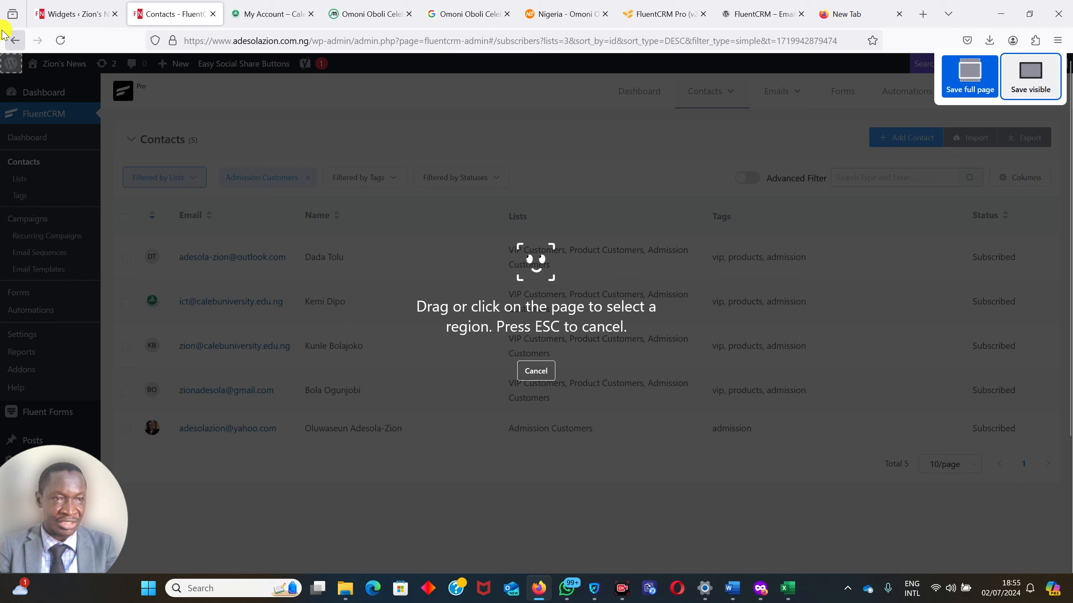
pyautogui.moveTo(3, 55); pyautogui.dragTo(1069, 522)
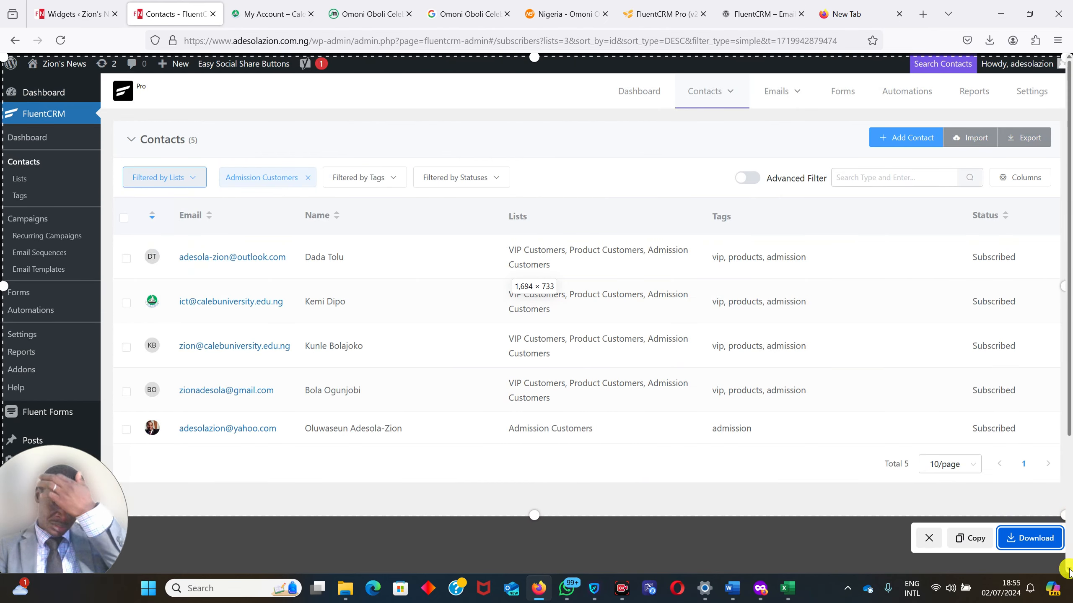
pyautogui.click(1023, 545)
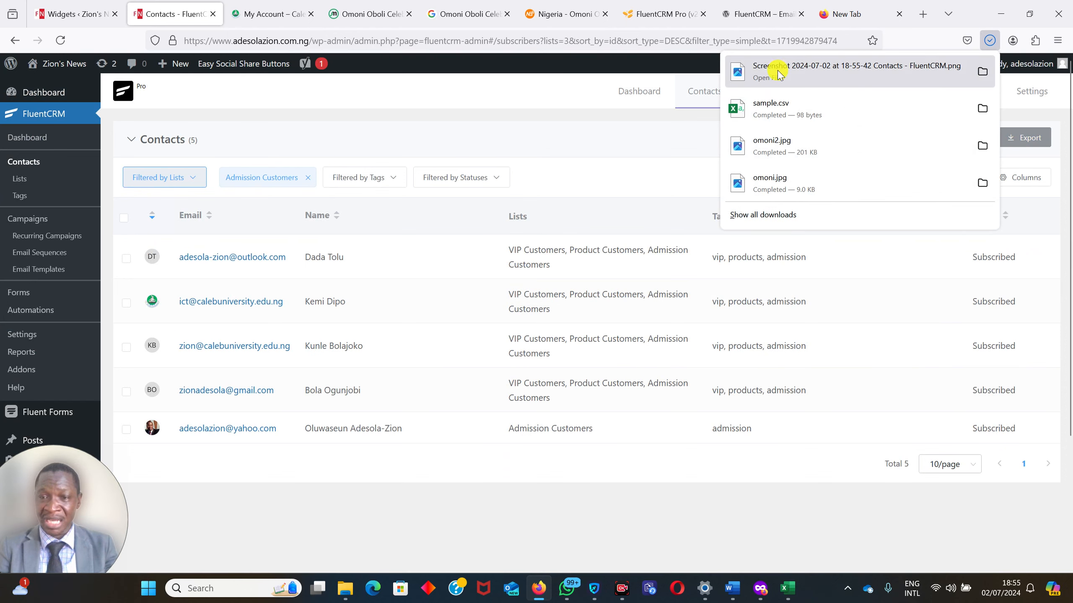
# In File Explorer, rename the new FluentCRM contacts screenshot in Downloads as "Email Marketing List" and minimize the window.
pyautogui.click(343, 594)
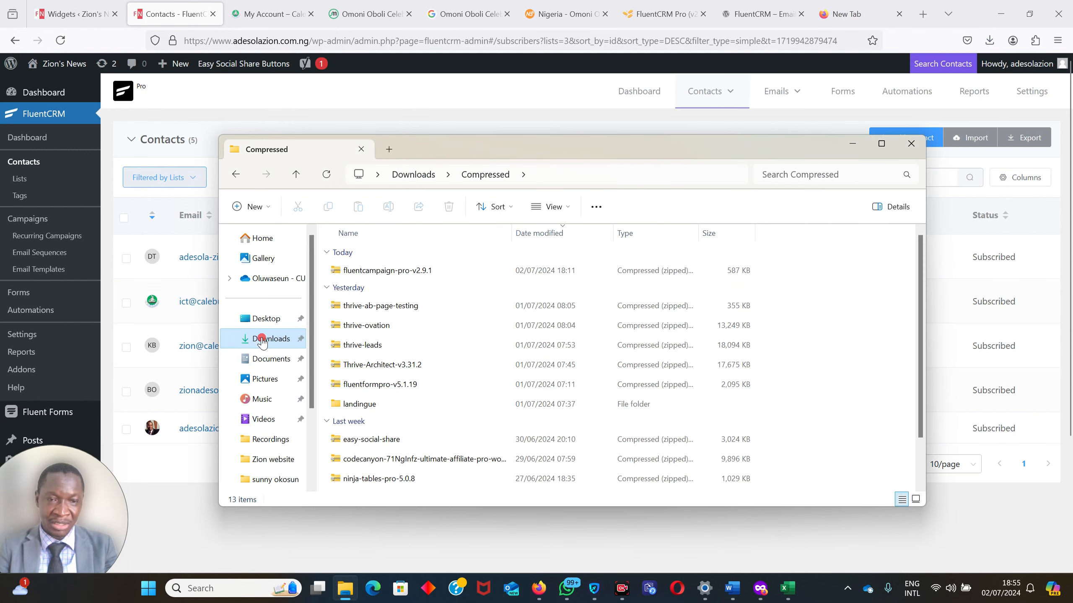
pyautogui.click(263, 340)
pyautogui.click(371, 269)
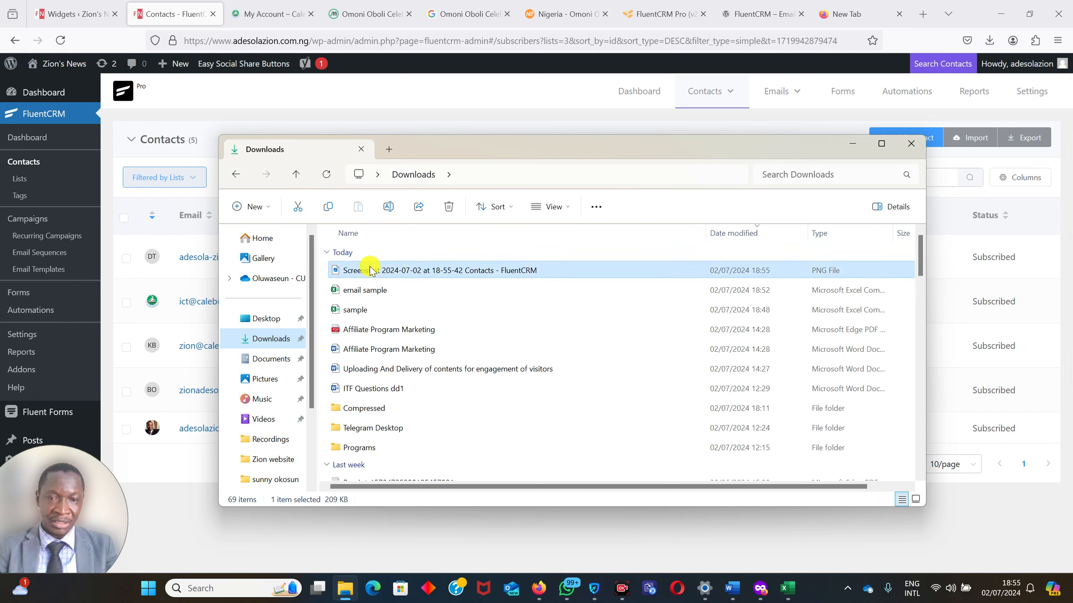
pyautogui.rightClick(371, 269)
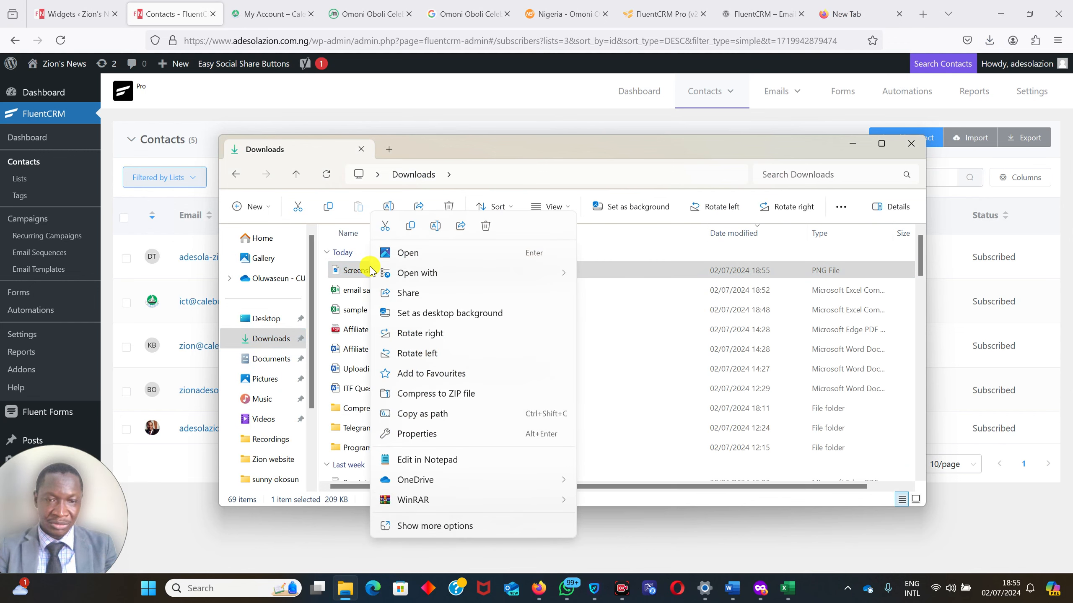
pyautogui.click(437, 226)
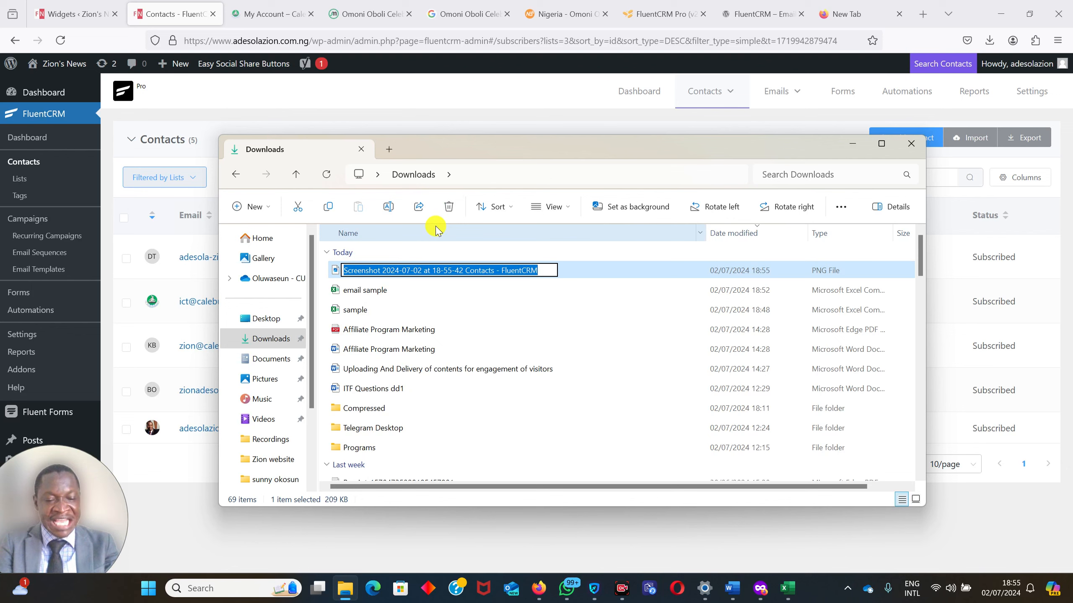
pyautogui.write('Emai')
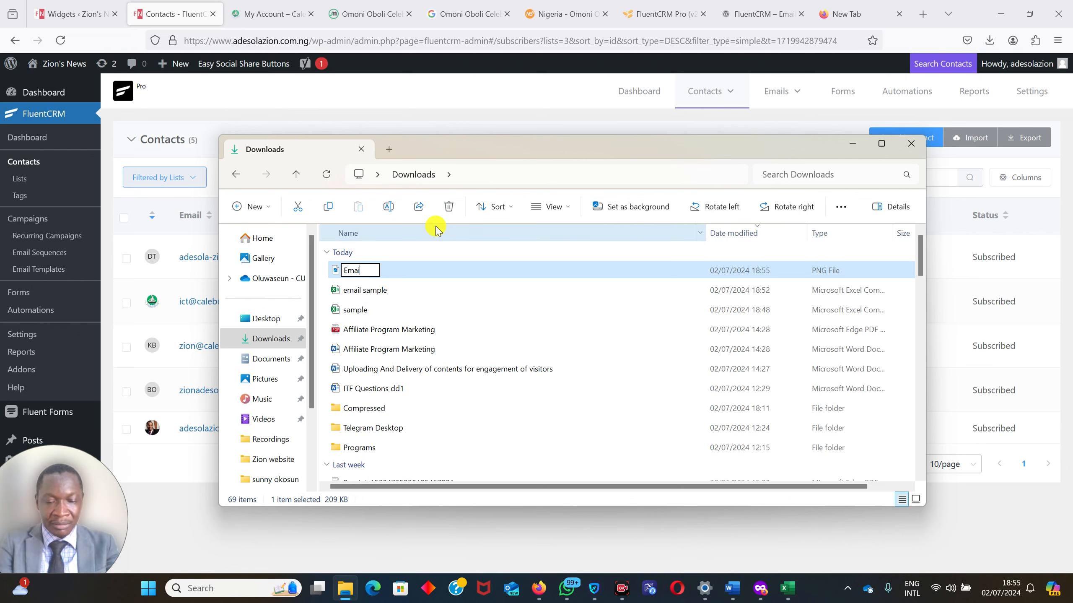
pyautogui.write('l Marketing List')
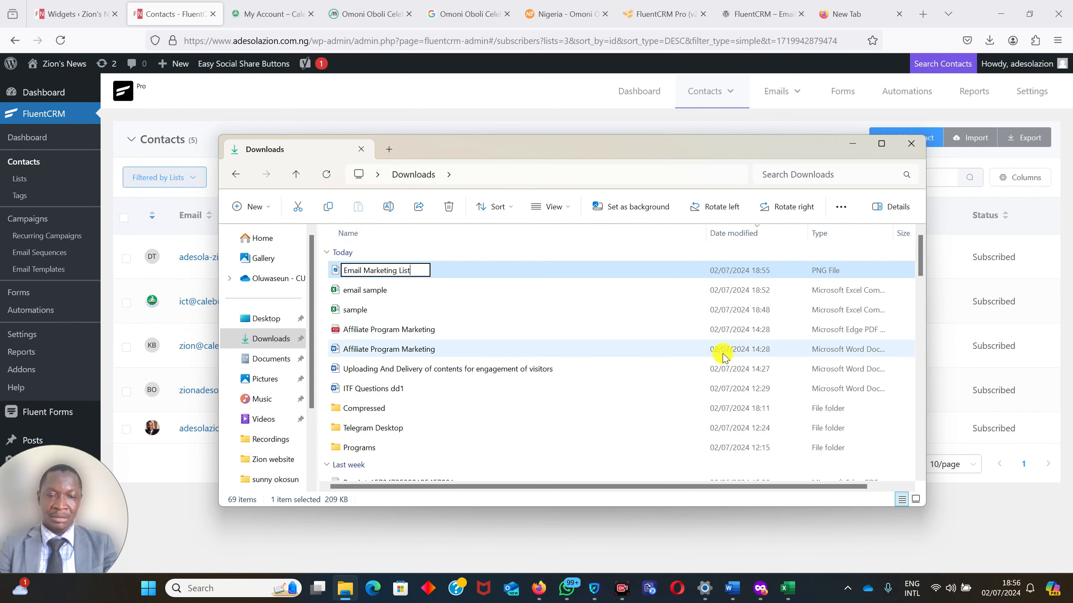
pyautogui.click(472, 270)
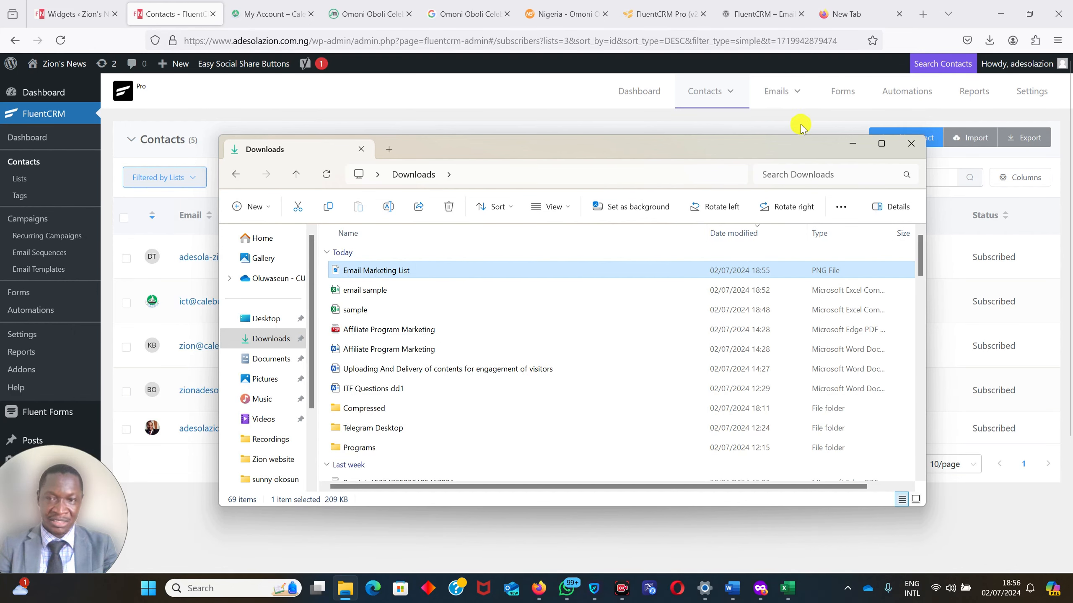
pyautogui.click(853, 144)
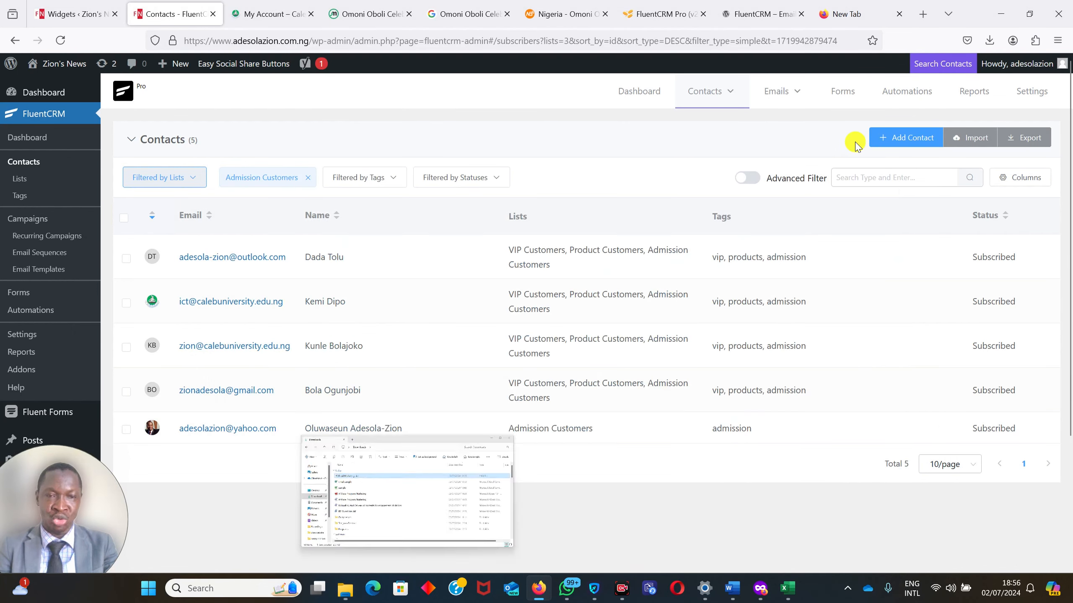
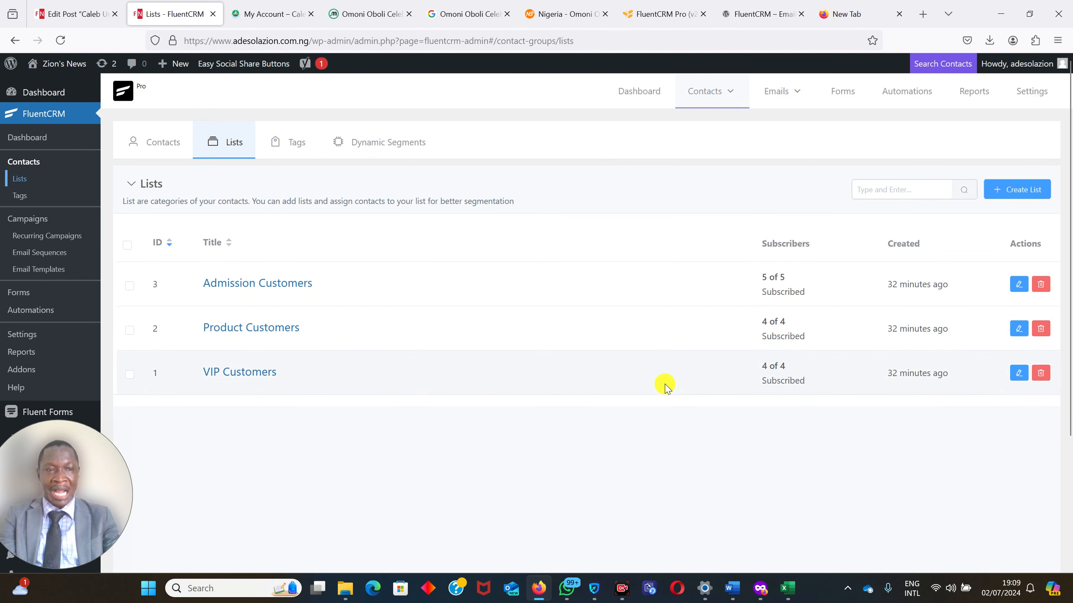
# Create a first email campaign titled "2025 Caleb Admission".
pyautogui.moveTo(784, 91)
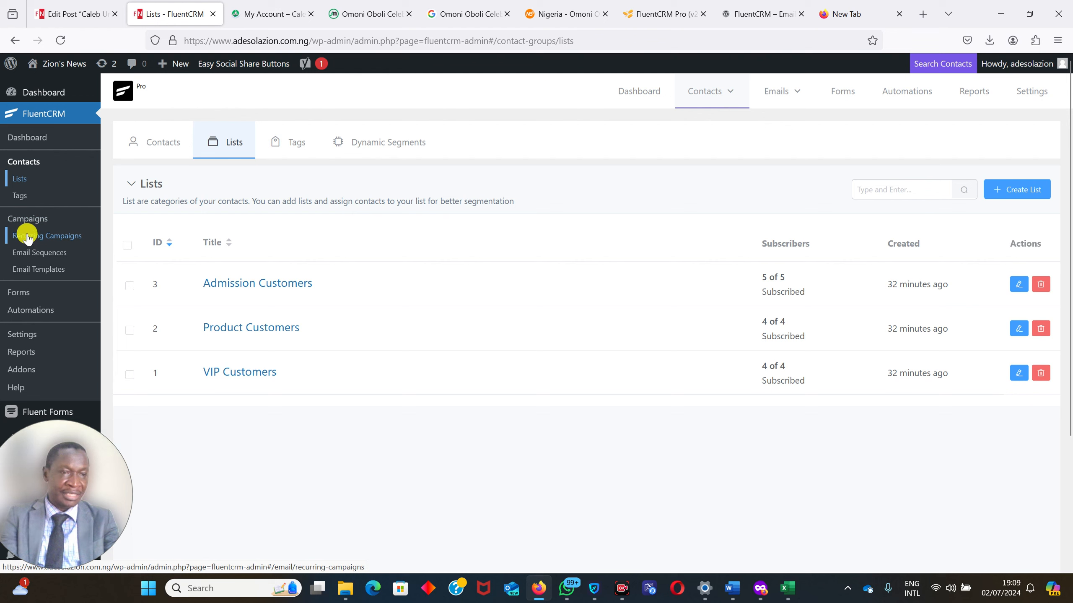
pyautogui.click(24, 220)
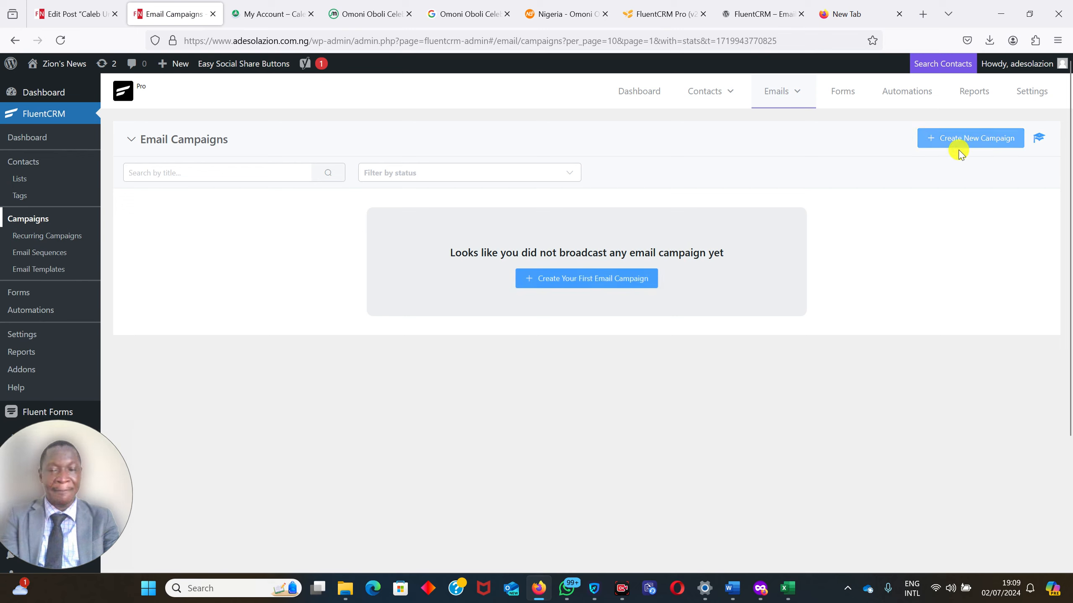
pyautogui.click(564, 280)
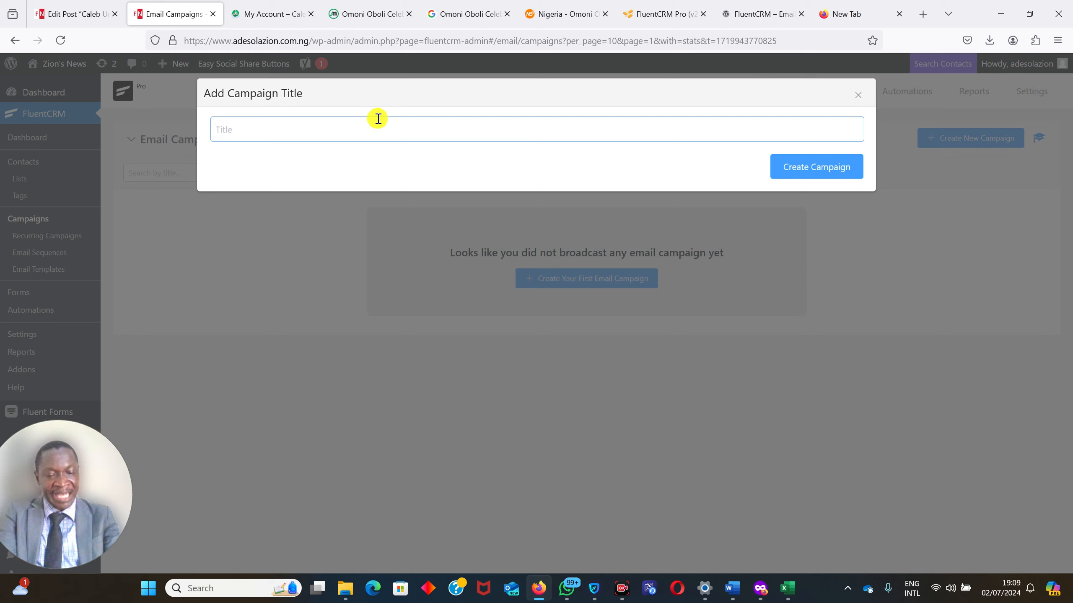
pyautogui.write('Caleb Admission')
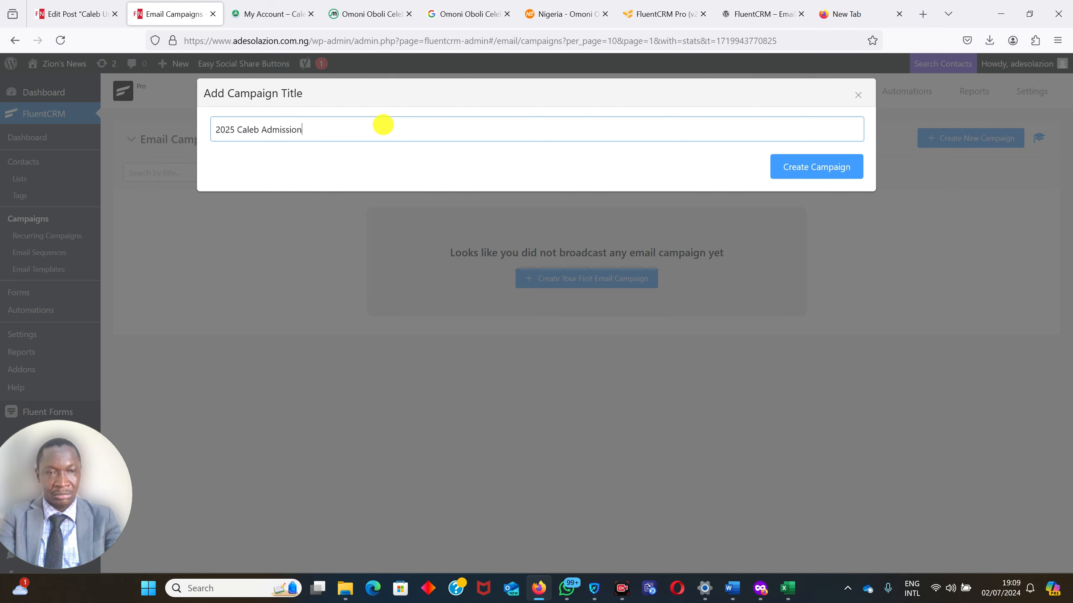
pyautogui.click(809, 167)
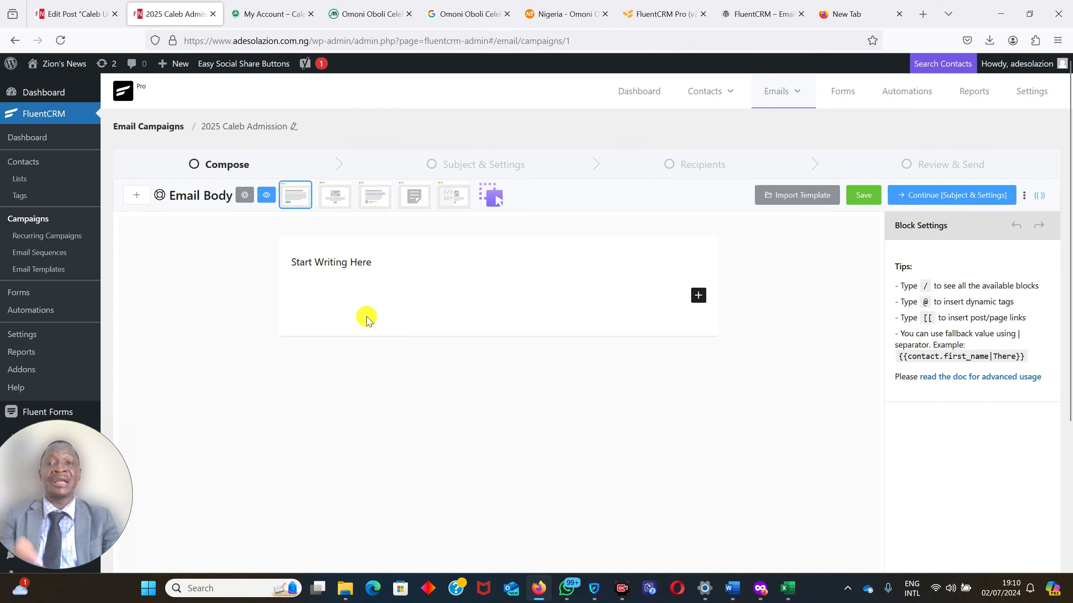
# Try the Plain Centered and Plain Left templates on the email body, ending with the classic text-based editor.
pyautogui.click(289, 260)
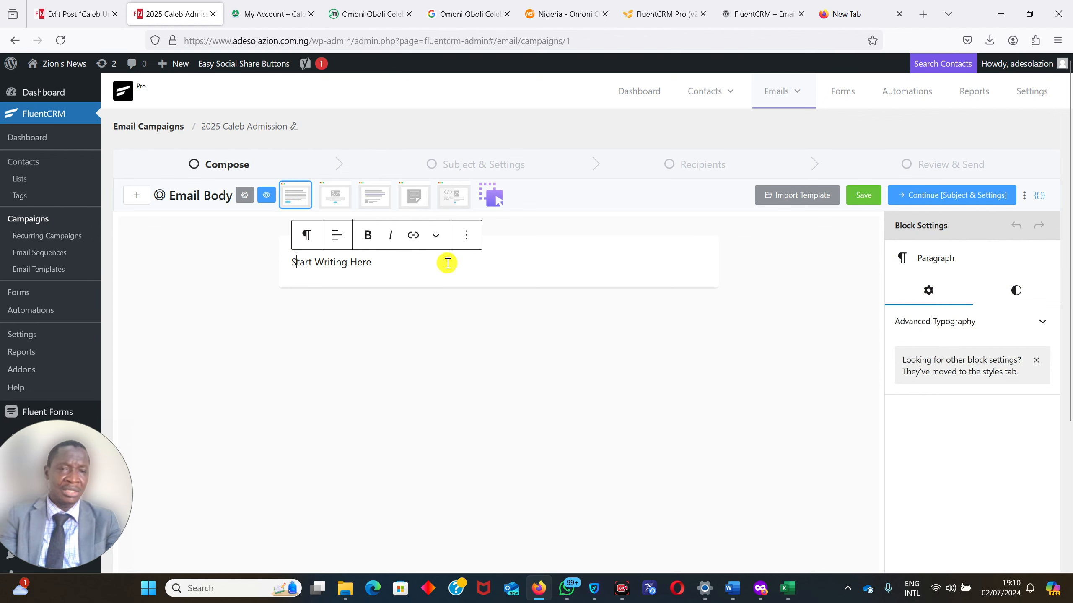
pyautogui.click(332, 202)
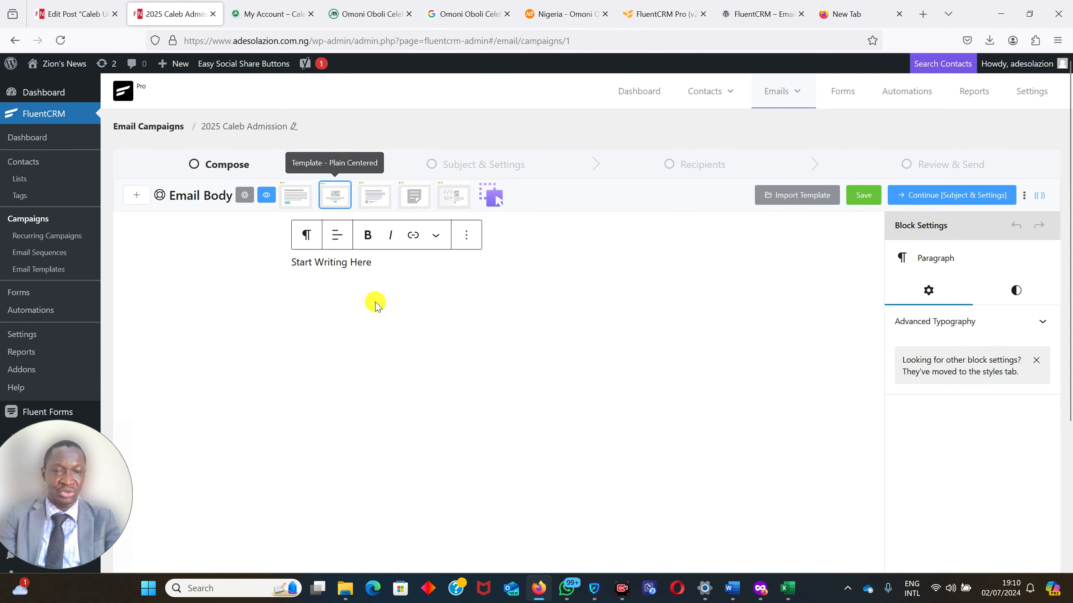
pyautogui.click(375, 259)
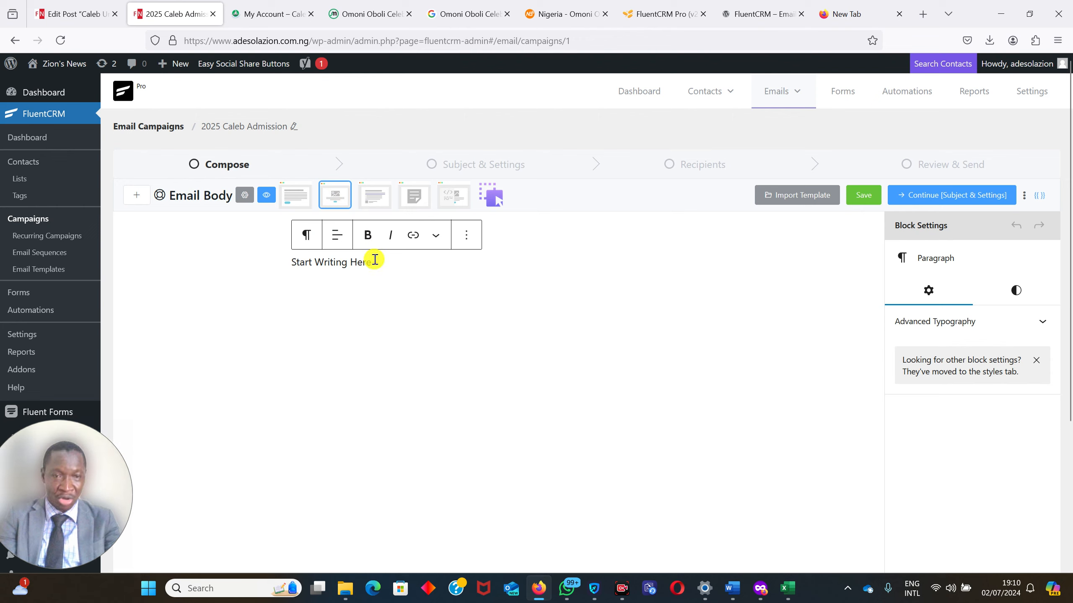
pyautogui.click(372, 197)
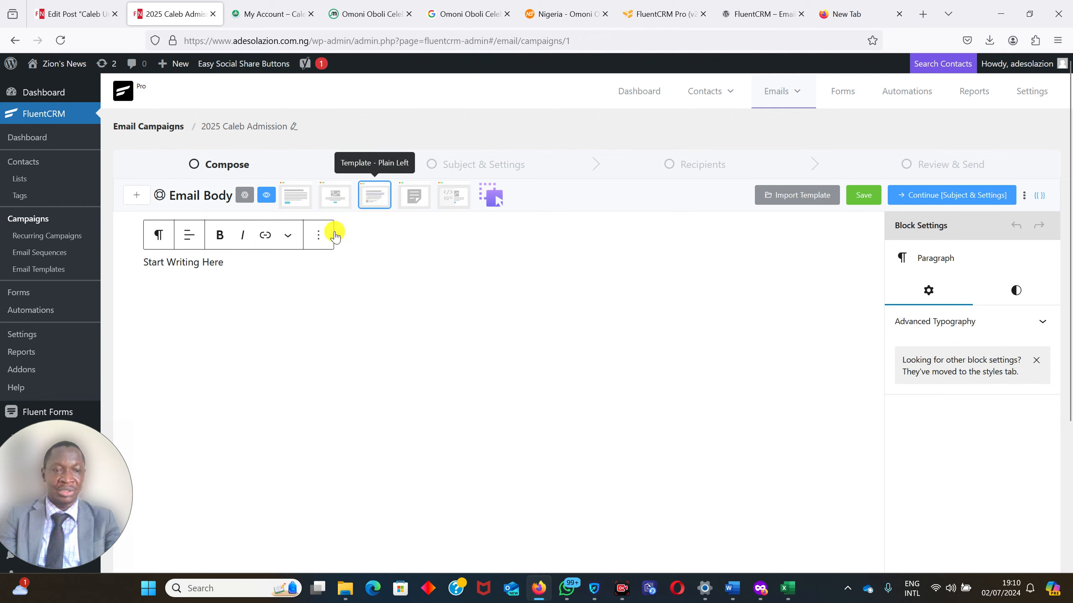
pyautogui.click(409, 197)
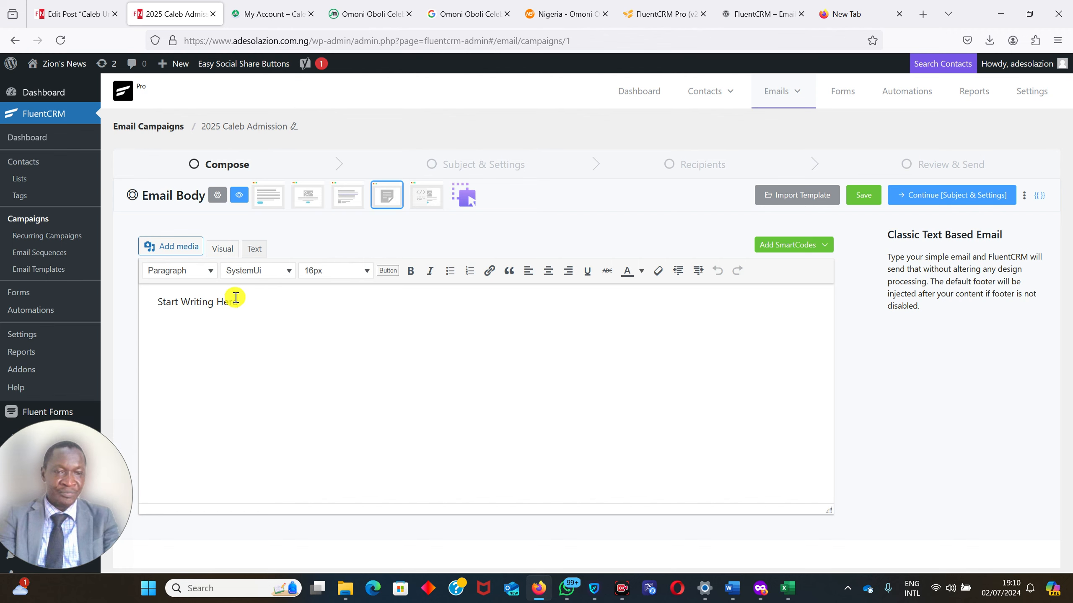
# Copy the HTML embed code of the Caleb University's Admission creative from the affiliate account's banners page.
pyautogui.moveTo(236, 298); pyautogui.dragTo(129, 296)
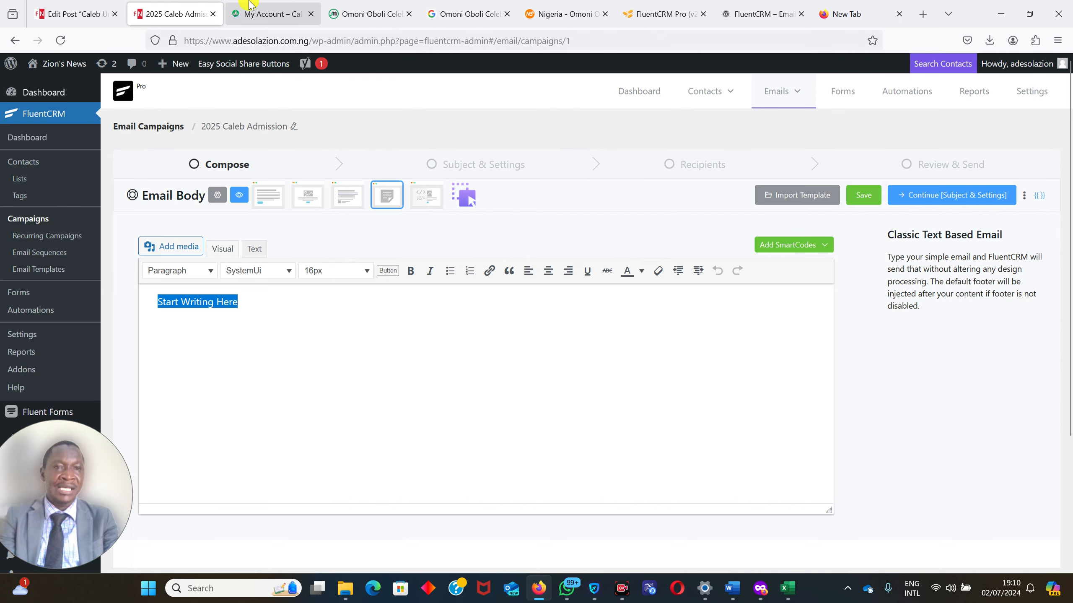
pyautogui.click(264, 13)
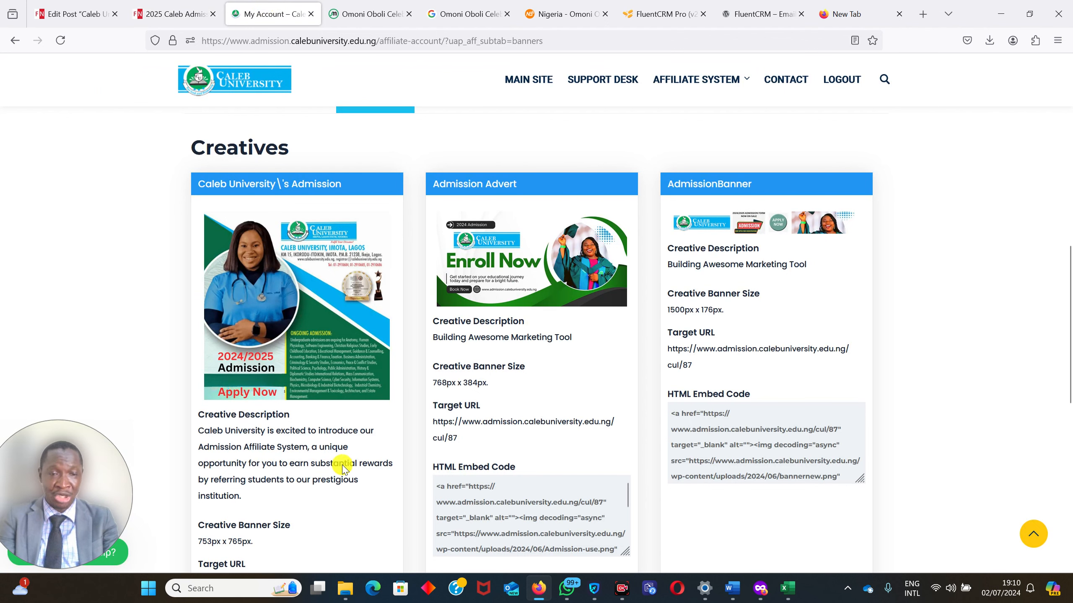
pyautogui.scroll(-5, 1069, 314)
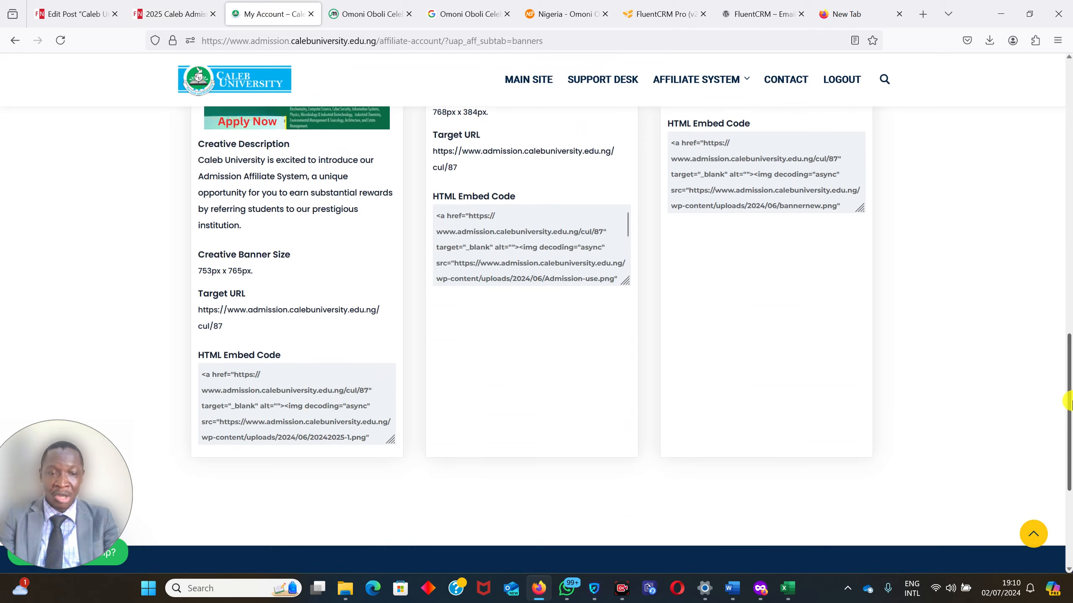
pyautogui.click(307, 398)
pyautogui.hotkey('ctrl', 'a')
pyautogui.hotkey('ctrl', 'c')
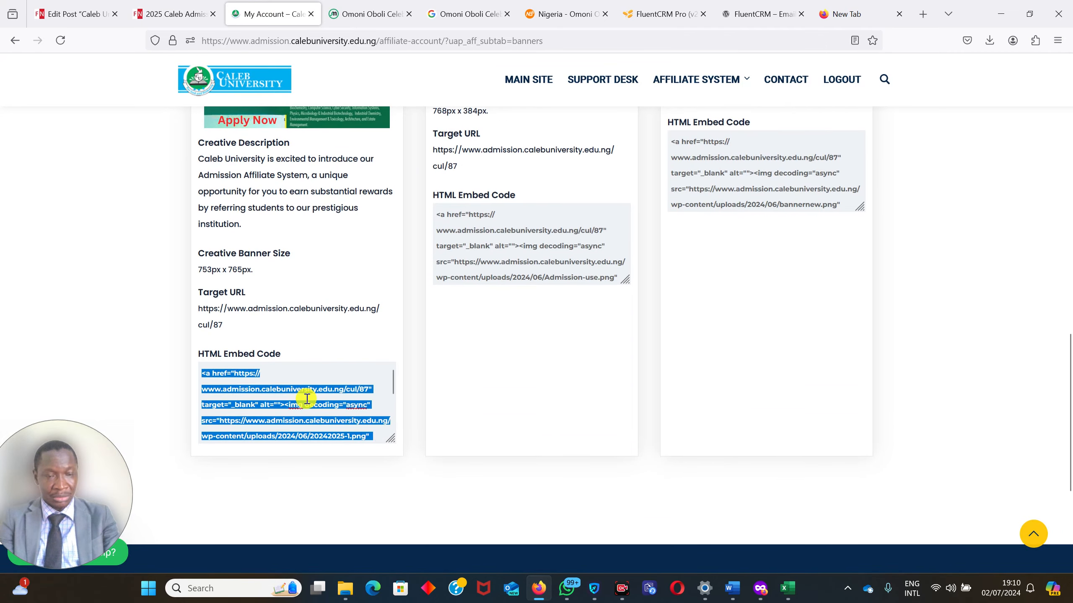
# Replace the placeholder in the classic email's HTML source with the copied embed code and inspect the banner in visual mode.
pyautogui.click(190, 13)
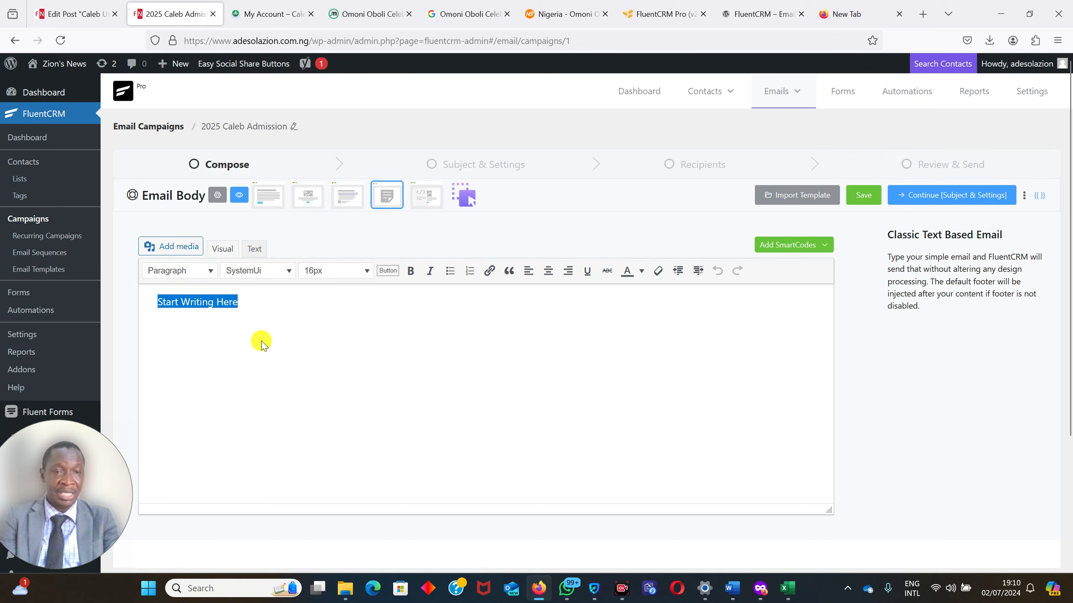
pyautogui.click(252, 249)
pyautogui.moveTo(253, 323); pyautogui.dragTo(109, 249)
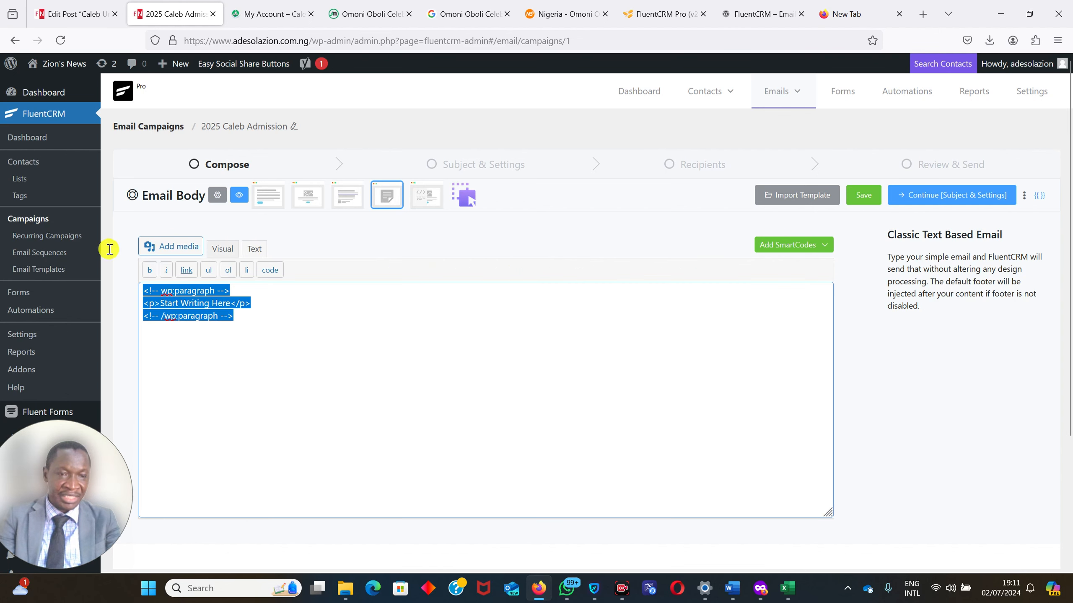
pyautogui.press('BackSpace')
pyautogui.hotkey('ctrl', 'v')
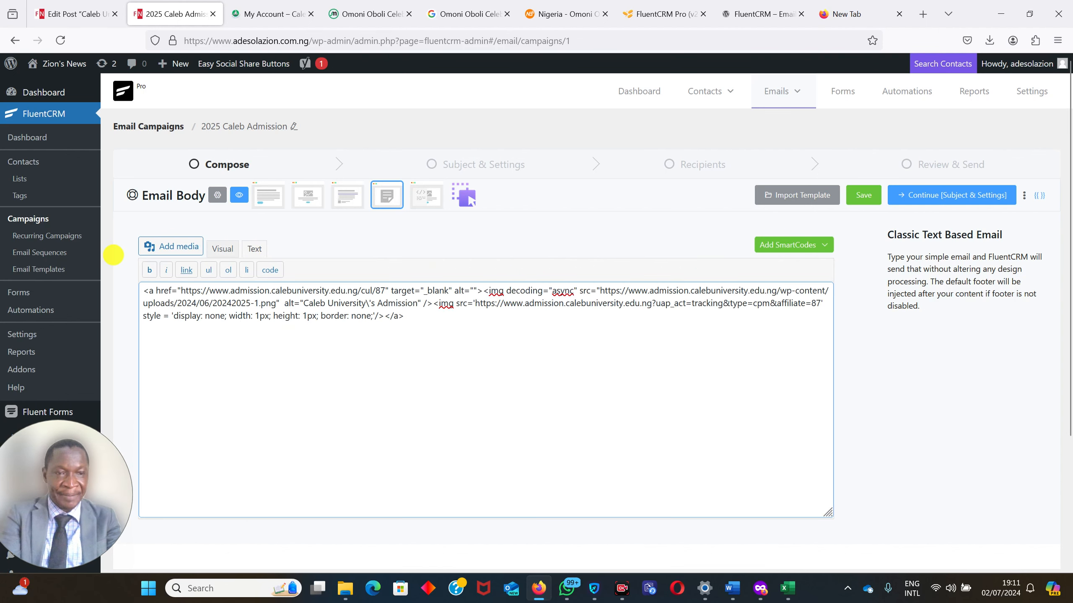
pyautogui.click(220, 250)
pyautogui.moveTo(831, 320); pyautogui.dragTo(820, 366)
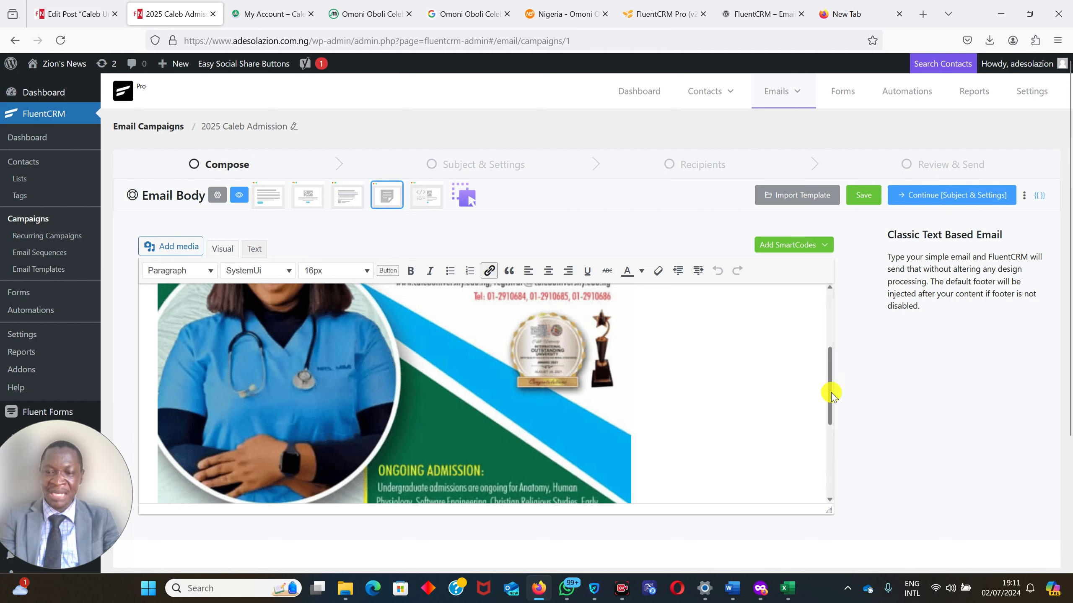
pyautogui.moveTo(831, 395); pyautogui.dragTo(835, 435)
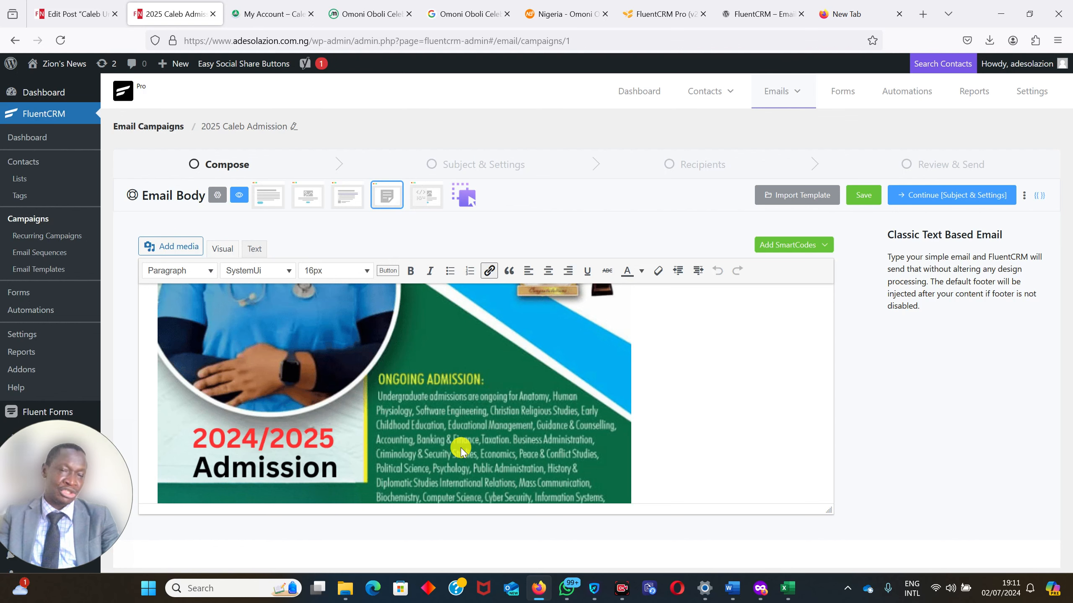
# Switch the email body through the Raw HTML template to the Visual Builder and load the Standard starter design.
pyautogui.click(421, 194)
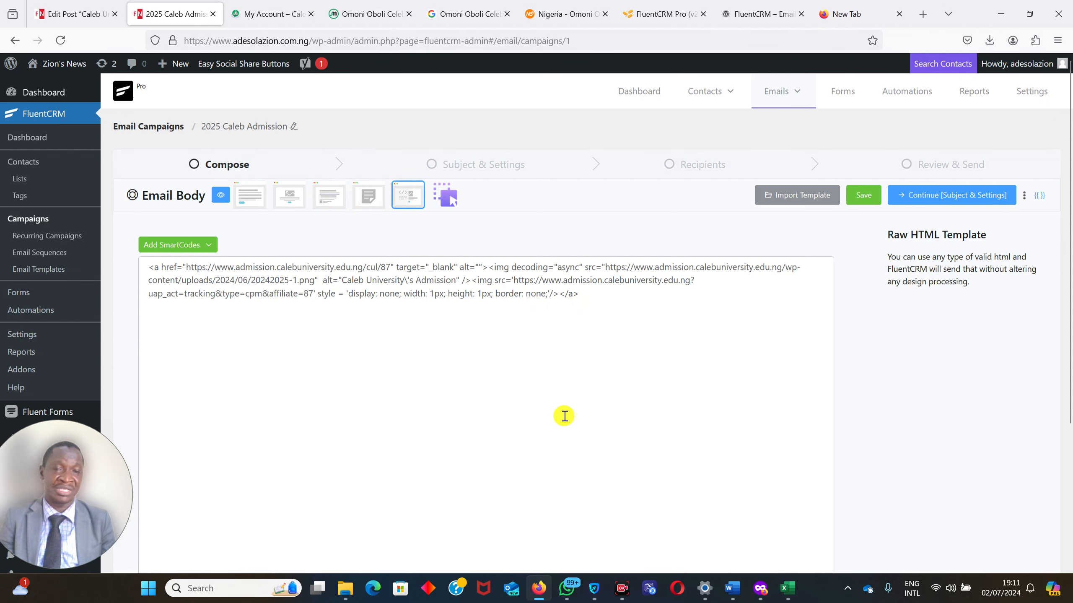
pyautogui.click(447, 198)
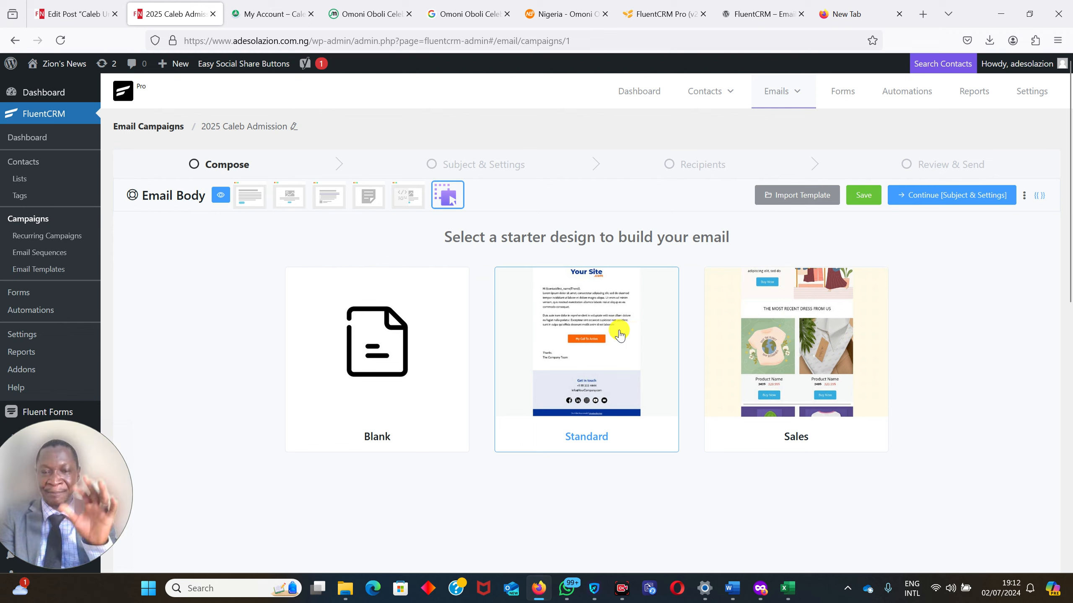
pyautogui.click(595, 318)
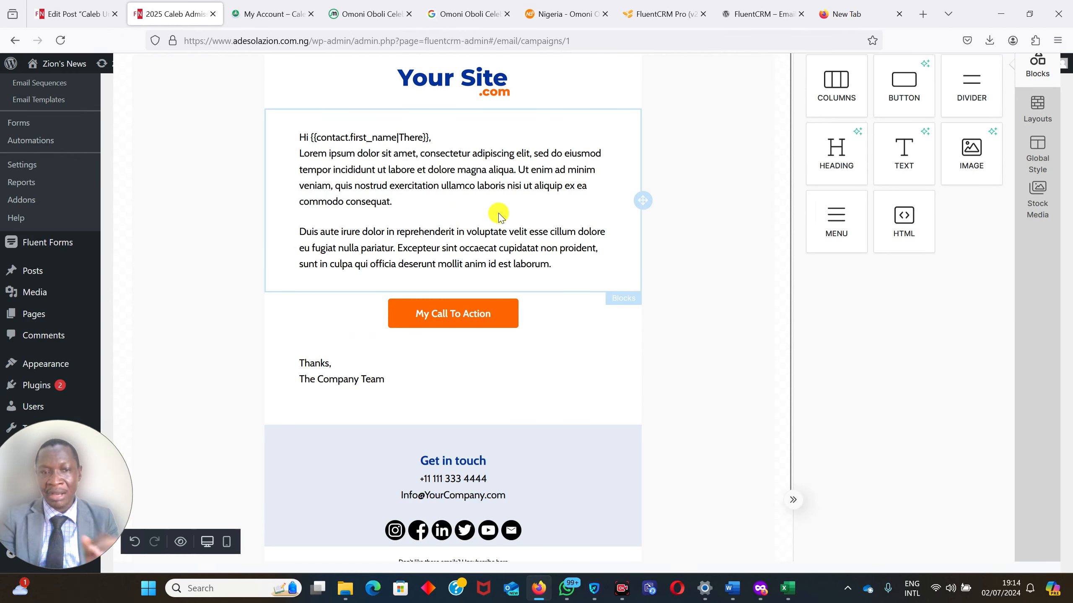
# Select the email's placeholder text block and load the Zion's News home page in the tab holding the post editor.
pyautogui.click(301, 158)
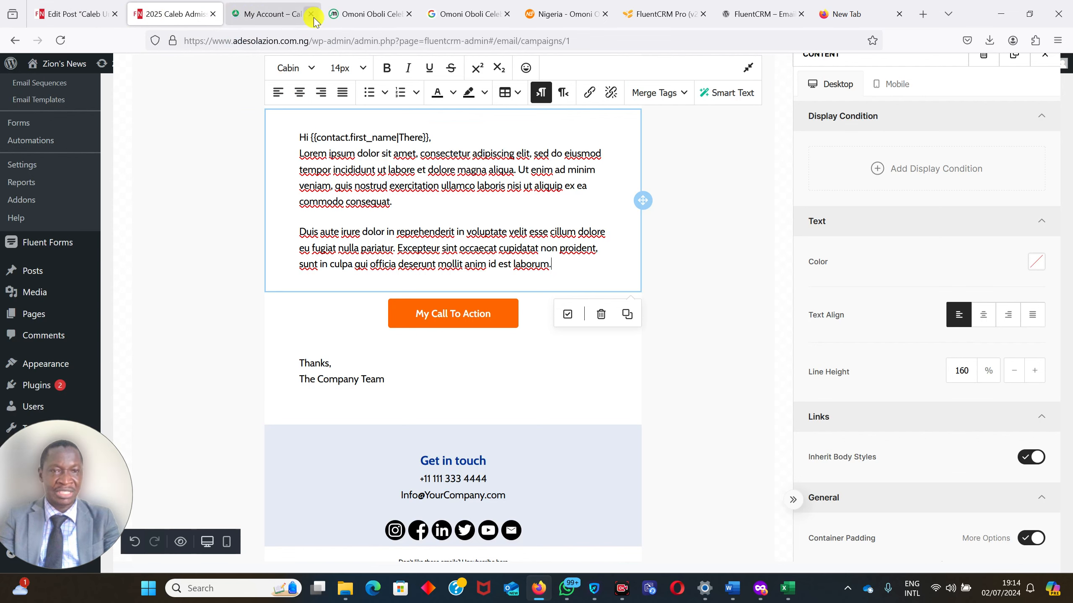
pyautogui.click(65, 4)
pyautogui.moveTo(51, 73)
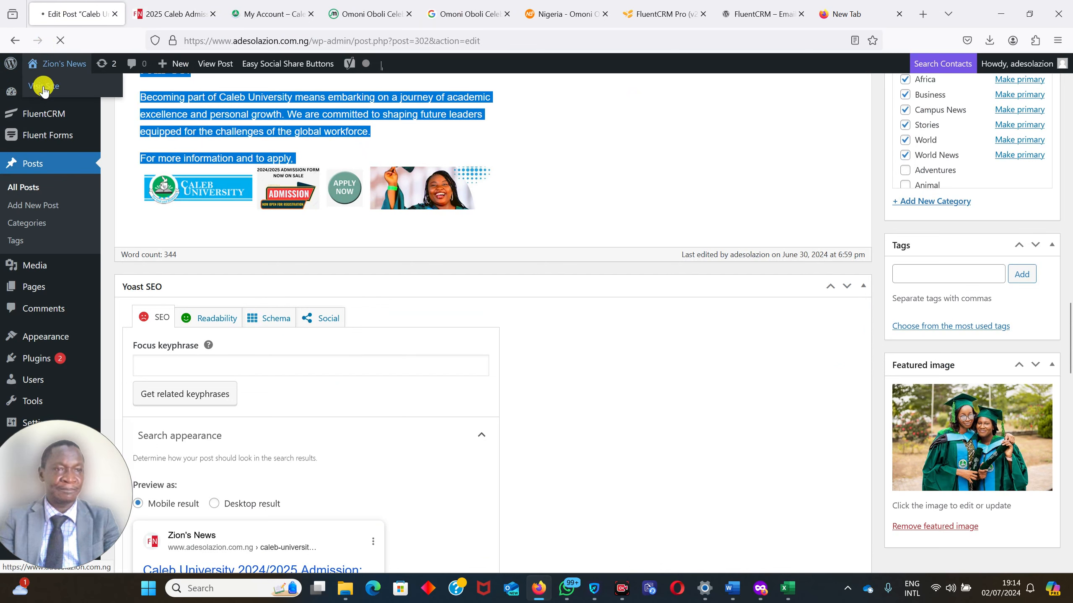
pyautogui.click(175, 17)
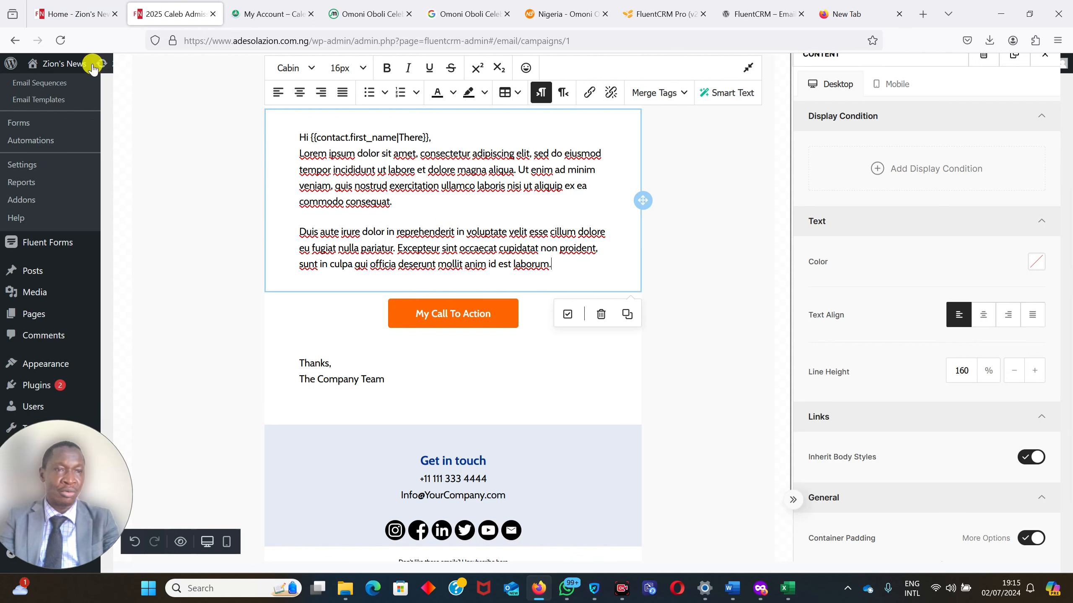
# Open the post "Caleb University 2024/2025 Admission: Join Our Vibrant Community!" from the home page and copy its opening paragraph.
pyautogui.click(73, 11)
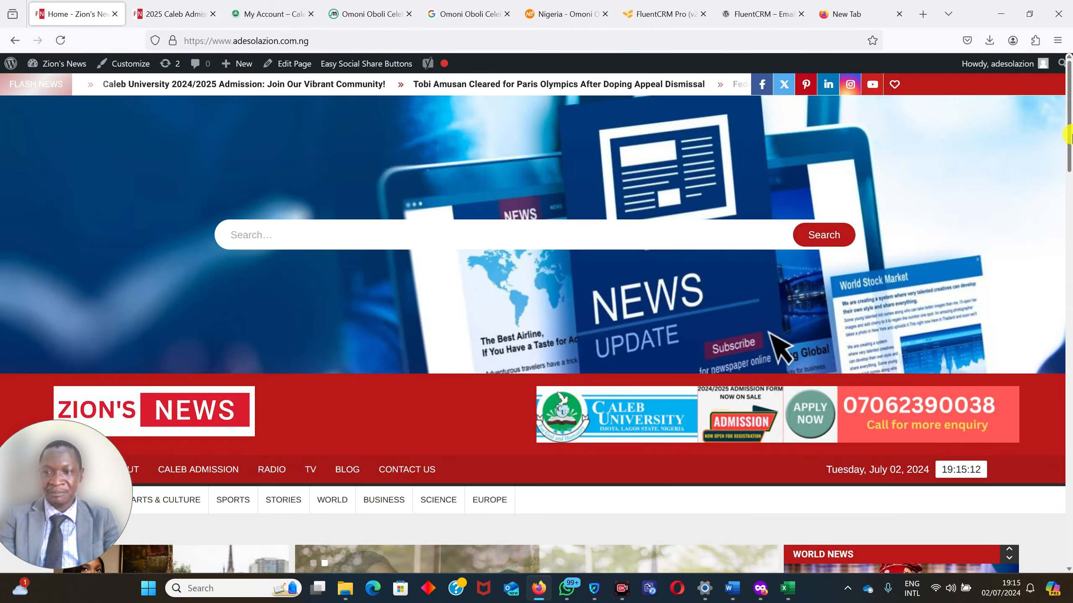
pyautogui.moveTo(1070, 134); pyautogui.dragTo(1069, 232)
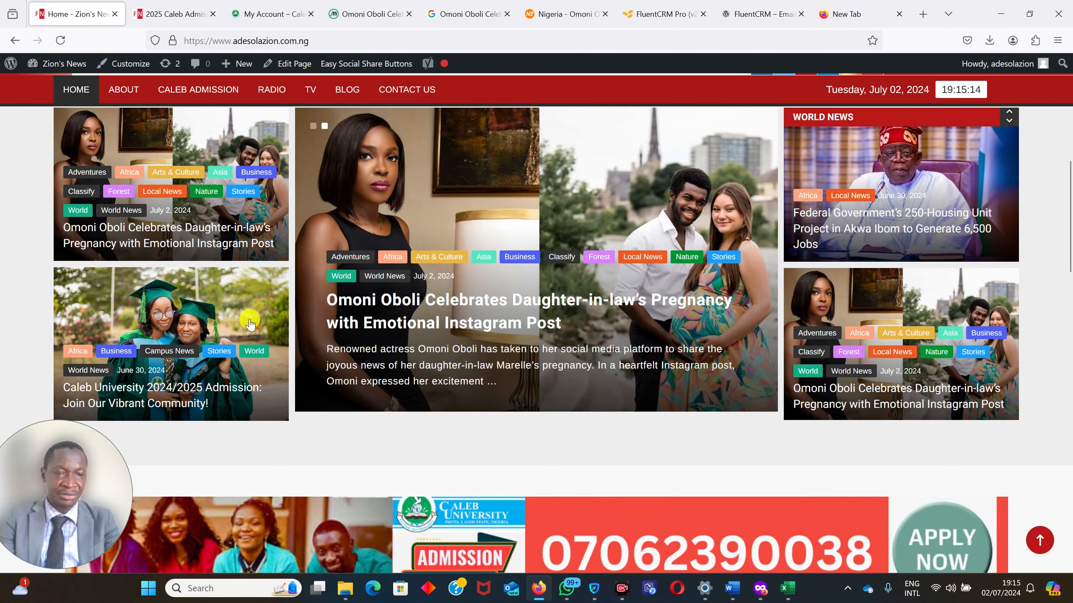
pyautogui.click(179, 334)
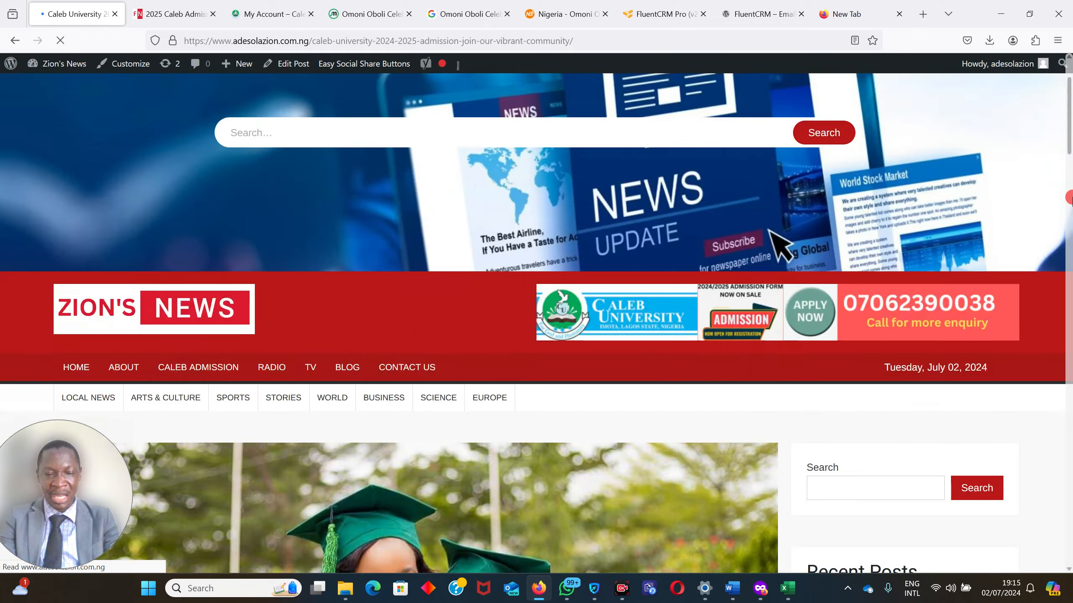
pyautogui.moveTo(1071, 196); pyautogui.dragTo(1070, 233)
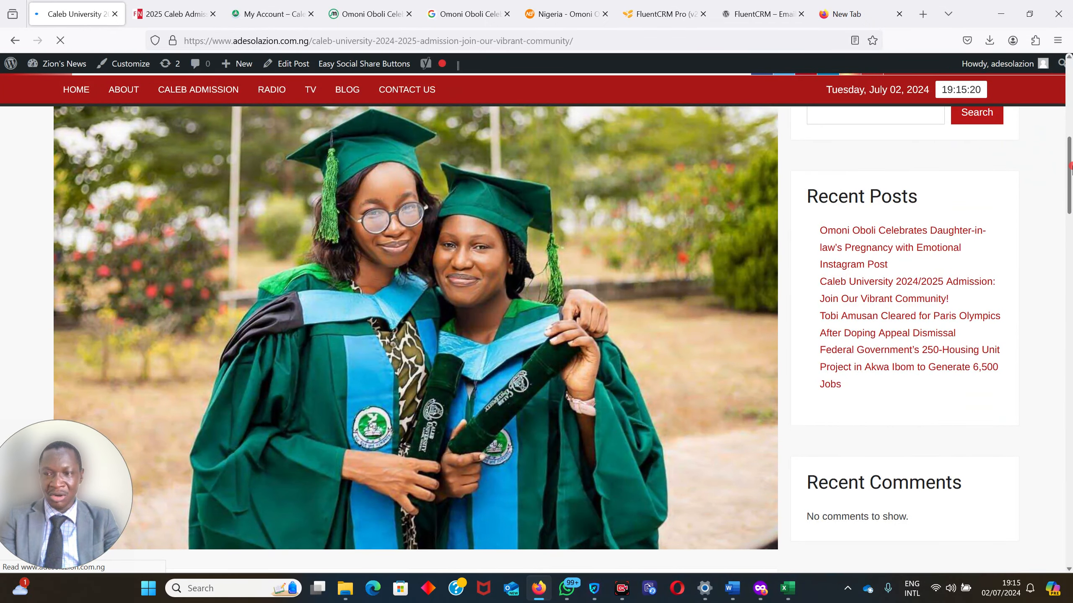
pyautogui.moveTo(1071, 169); pyautogui.dragTo(1071, 234)
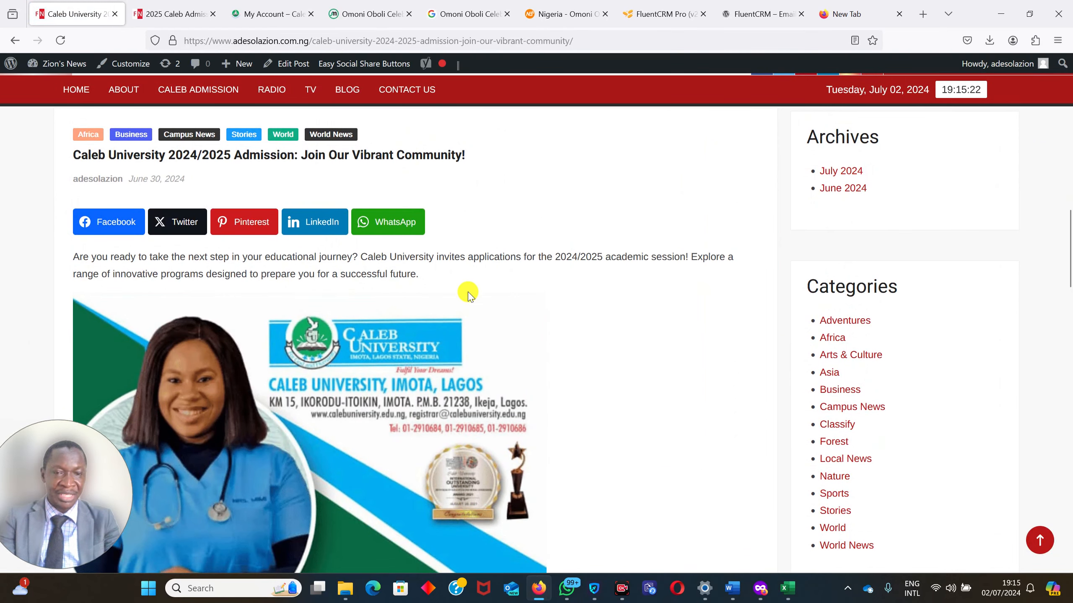
pyautogui.moveTo(440, 278); pyautogui.dragTo(61, 261)
pyautogui.hotkey('ctrl', 'c')
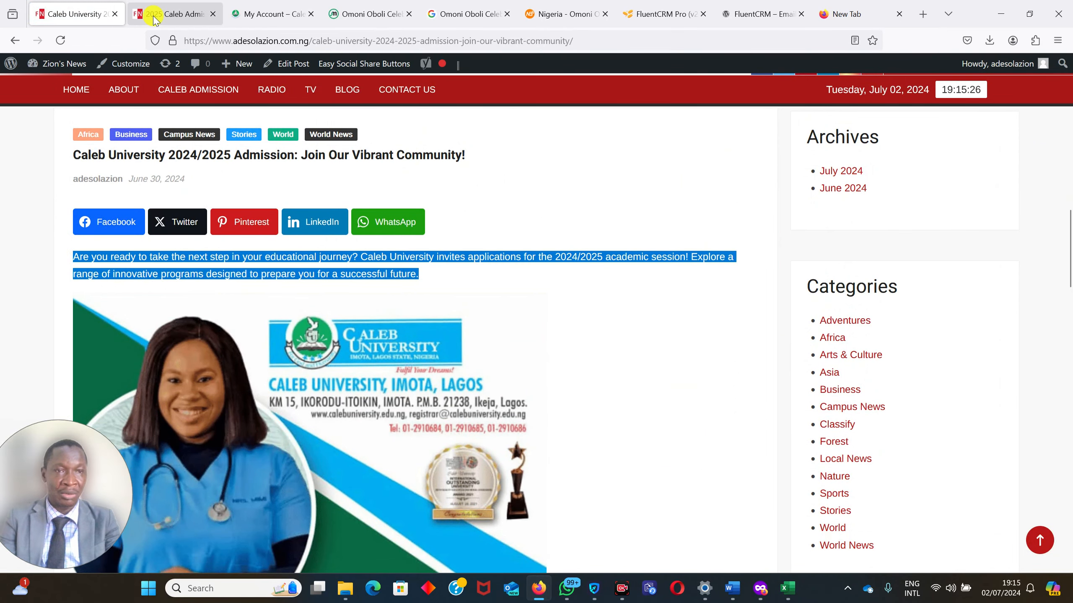
# Return to the campaign and replace both Lorem ipsum paragraphs under the greeting with the copied admission paragraph.
pyautogui.moveTo(146, 13); pyautogui.dragTo(99, 8)
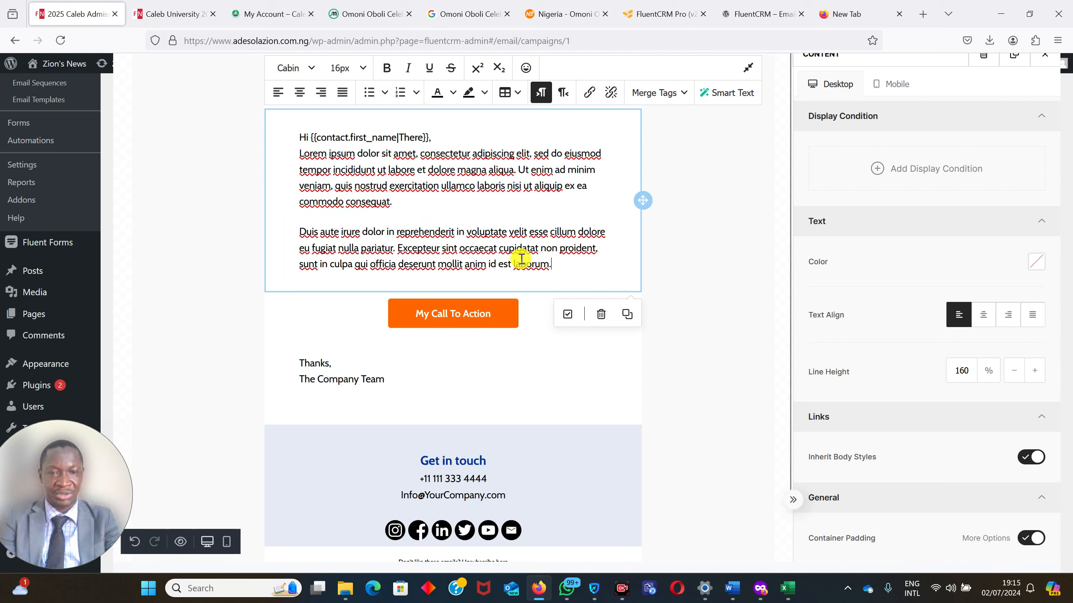
pyautogui.tripleClick(551, 258)
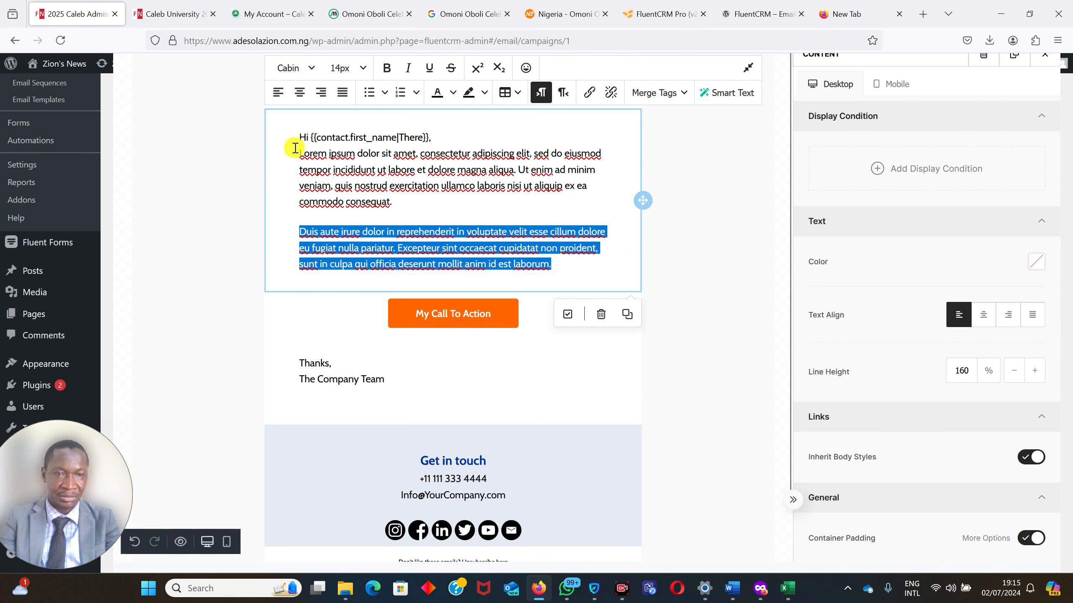
pyautogui.moveTo(296, 148); pyautogui.dragTo(560, 274)
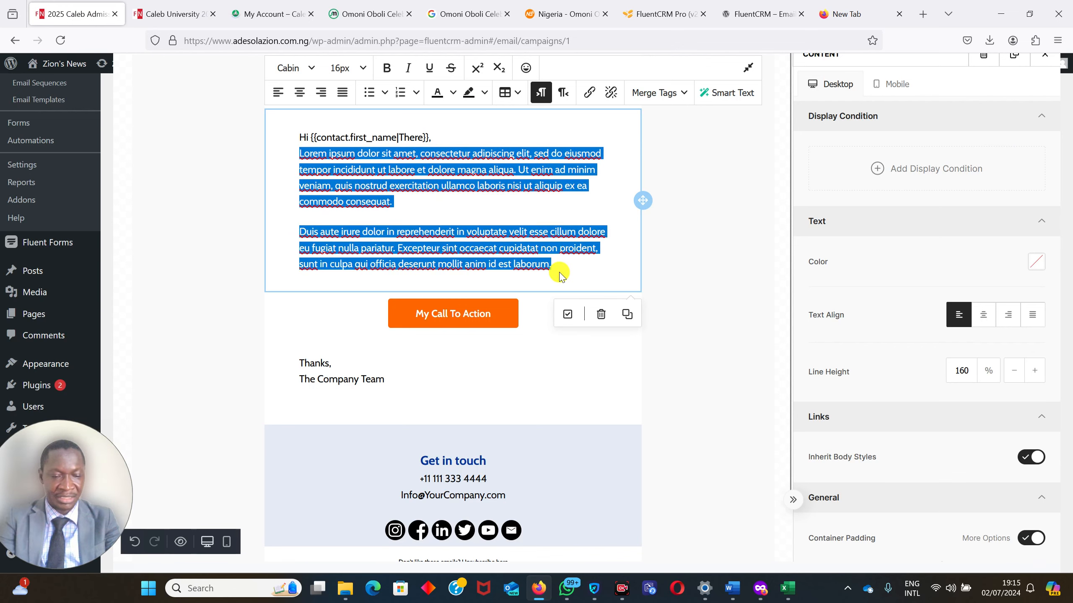
pyautogui.hotkey('ctrl', 'v')
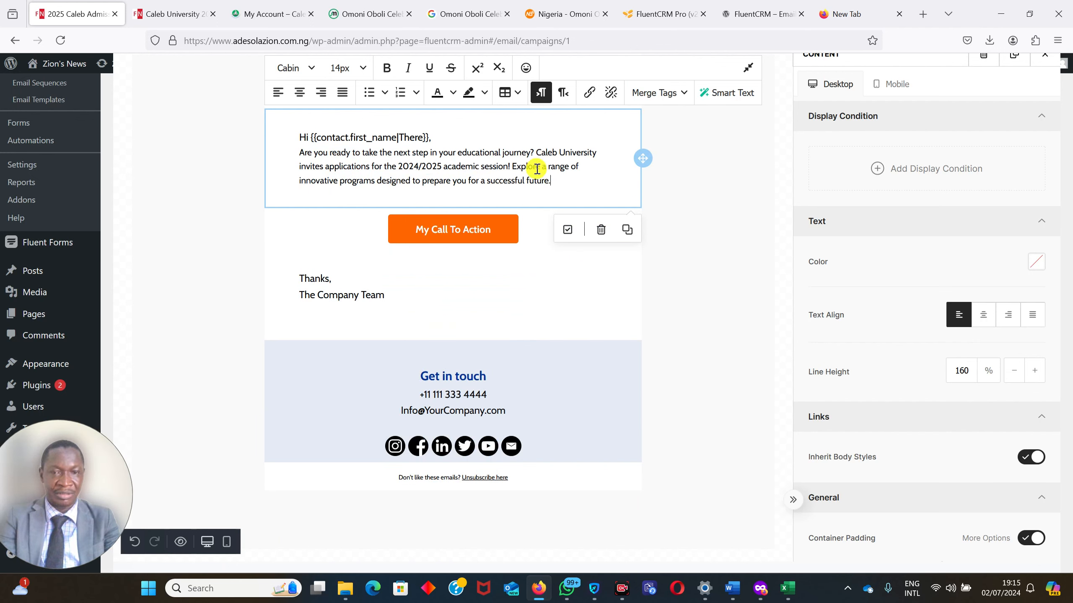
# Copy the post's text from "Why Choose Caleb University?" through the "Join Us!" paragraph and paste it on a new line below the email's admission paragraph.
pyautogui.press('Return')
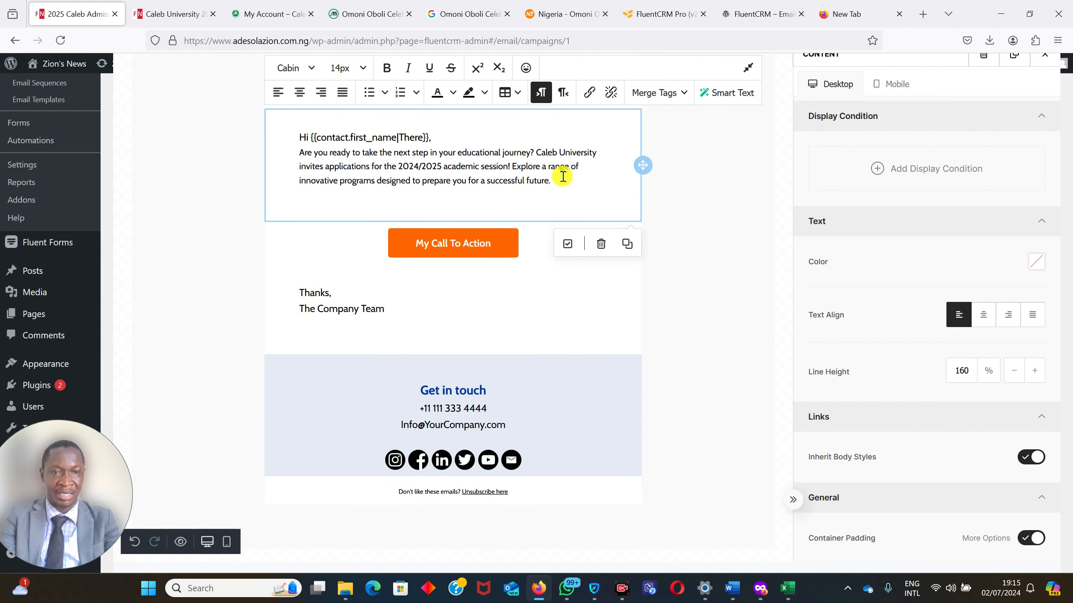
pyautogui.click(171, 17)
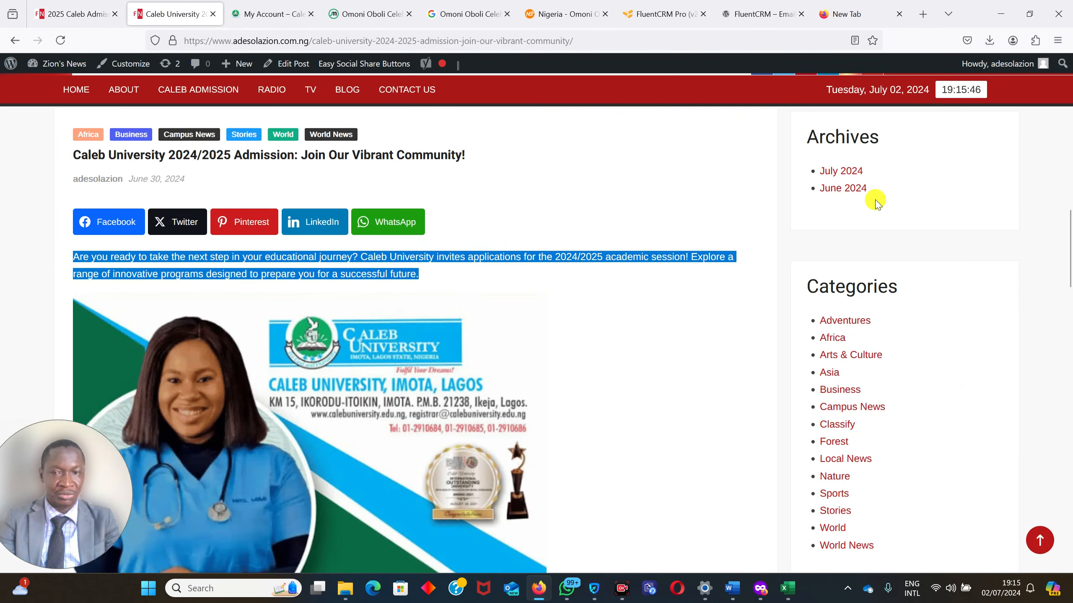
pyautogui.click(1071, 201)
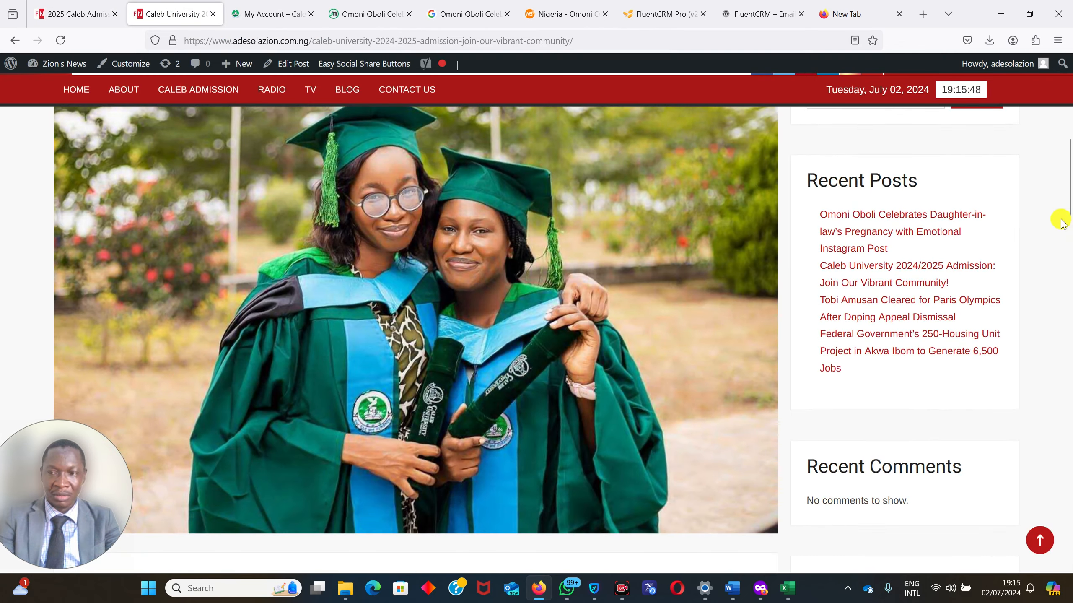
pyautogui.moveTo(1071, 176); pyautogui.dragTo(1071, 340)
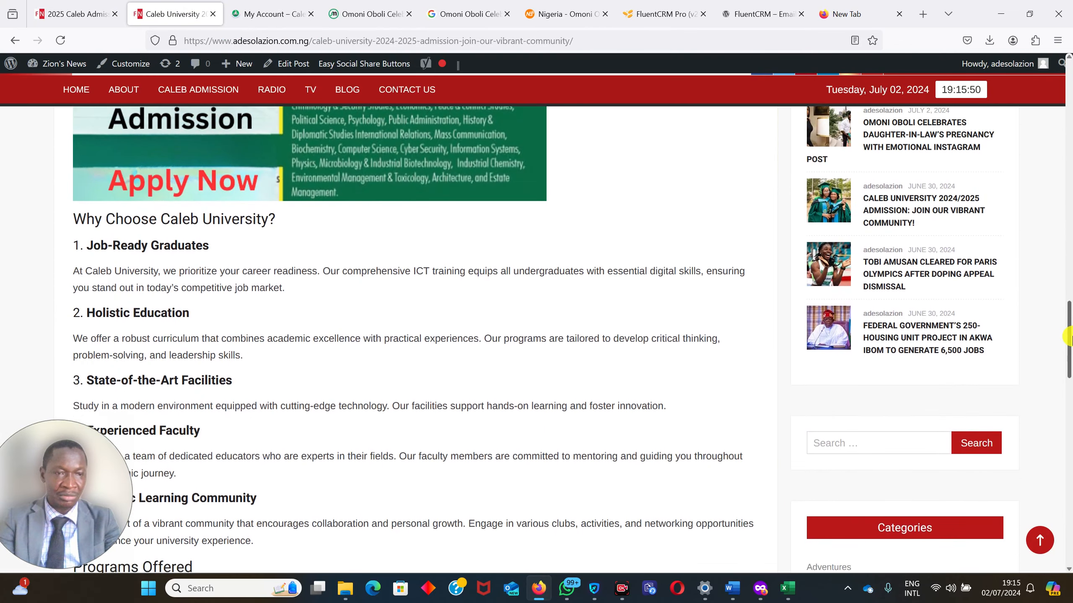
pyautogui.moveTo(78, 488); pyautogui.dragTo(1054, 477)
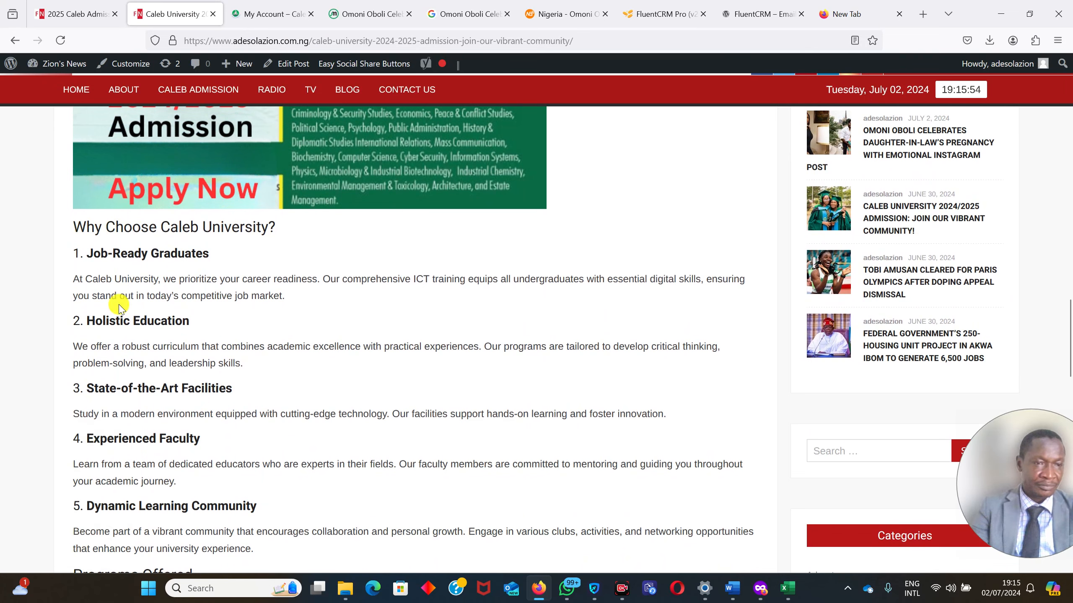
pyautogui.moveTo(68, 221); pyautogui.dragTo(475, 452)
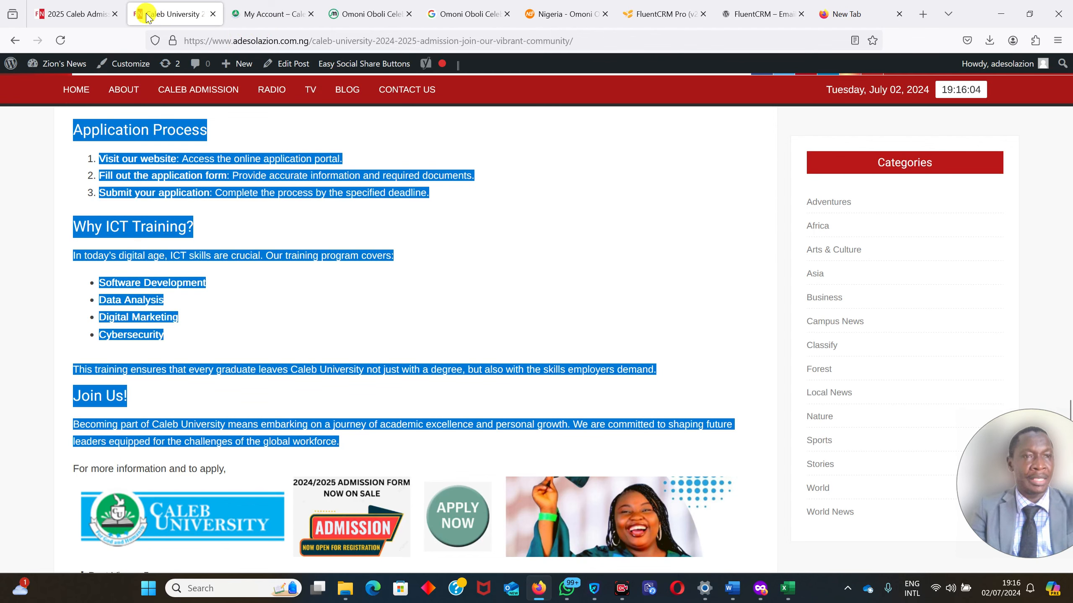
pyautogui.click(81, 13)
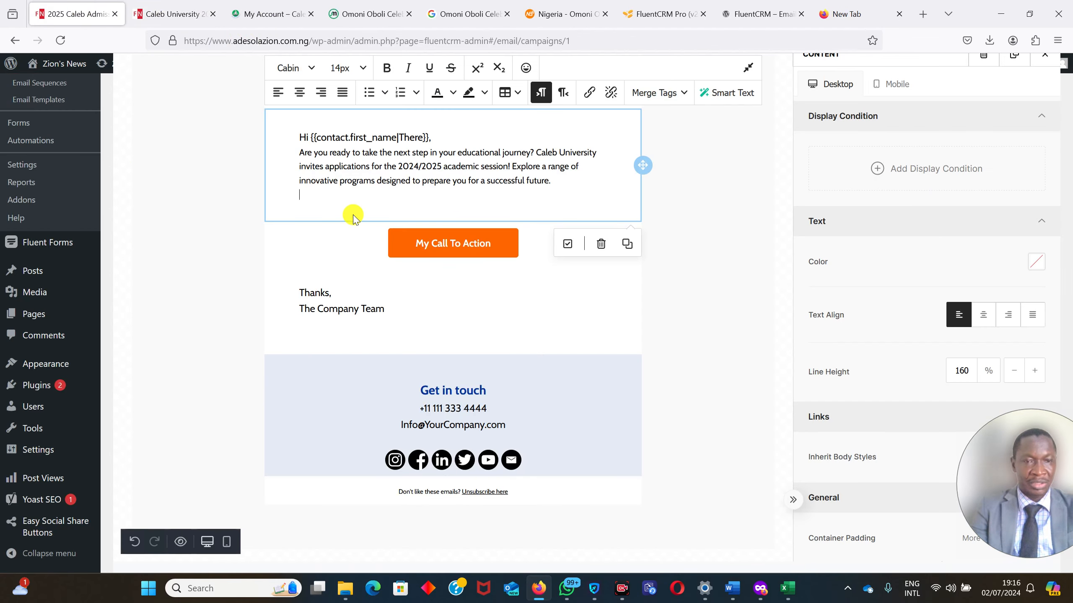
pyautogui.hotkey('ctrl', 'v')
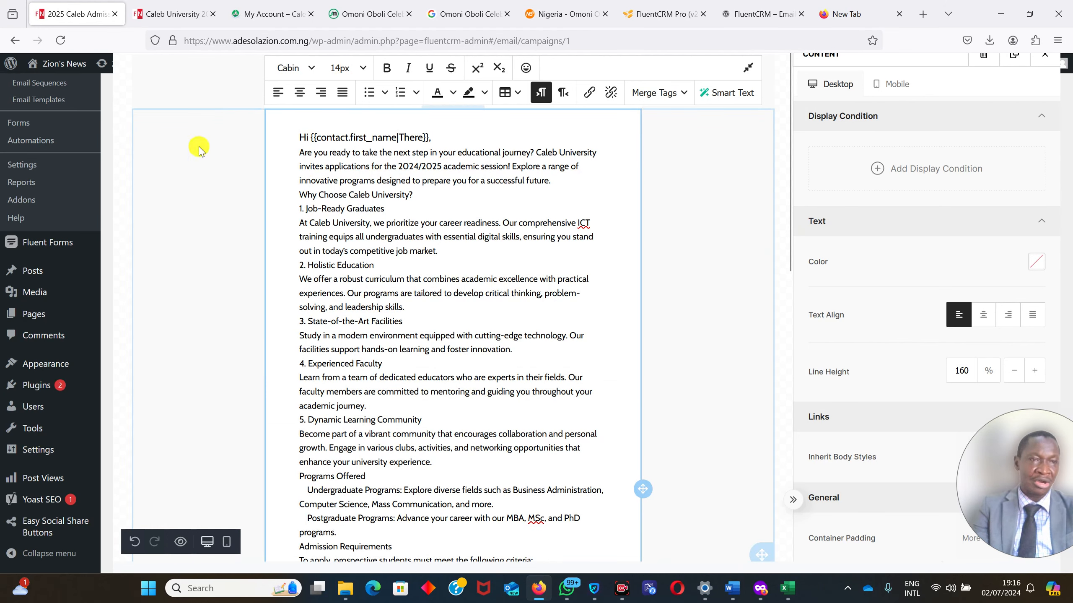
# Replace the "My Call To Action" button's label with "Apply Now!".
pyautogui.moveTo(788, 186); pyautogui.dragTo(825, 460)
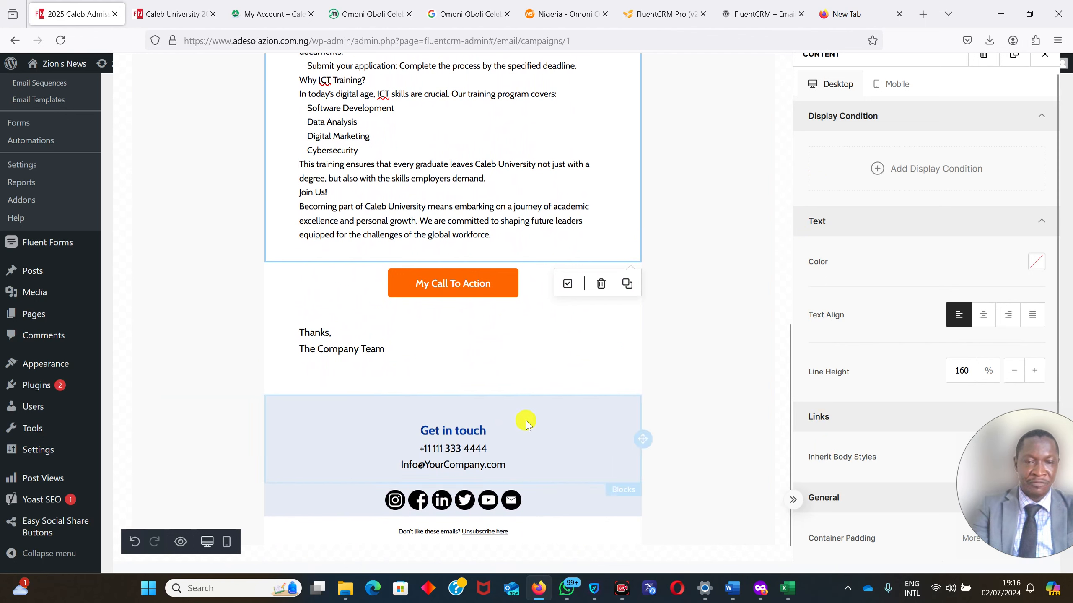
pyautogui.click(494, 282)
pyautogui.moveTo(492, 282); pyautogui.dragTo(379, 287)
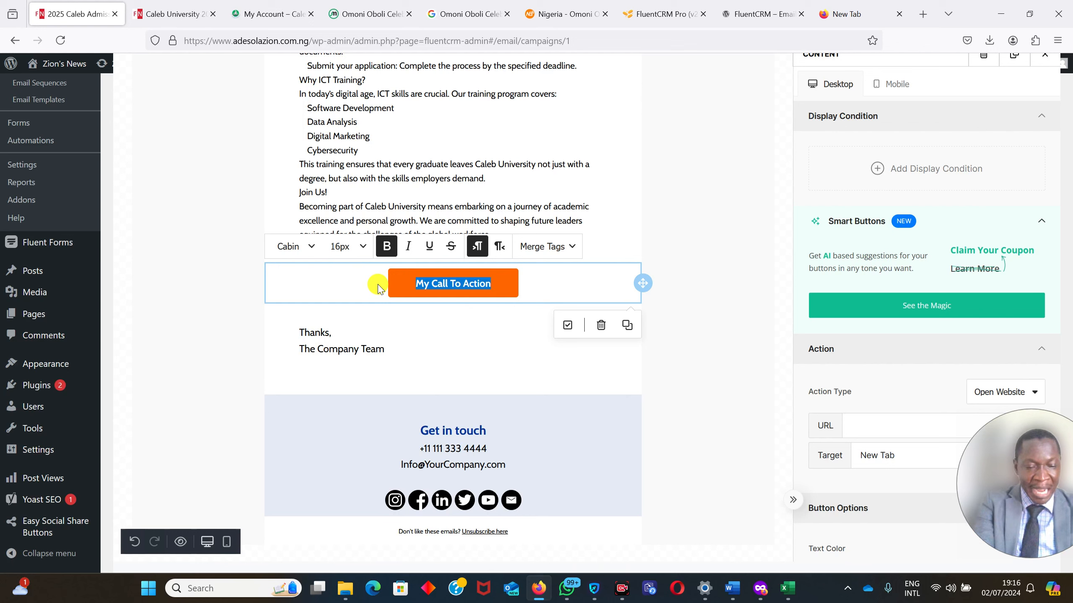
pyautogui.write('Apply Now!')
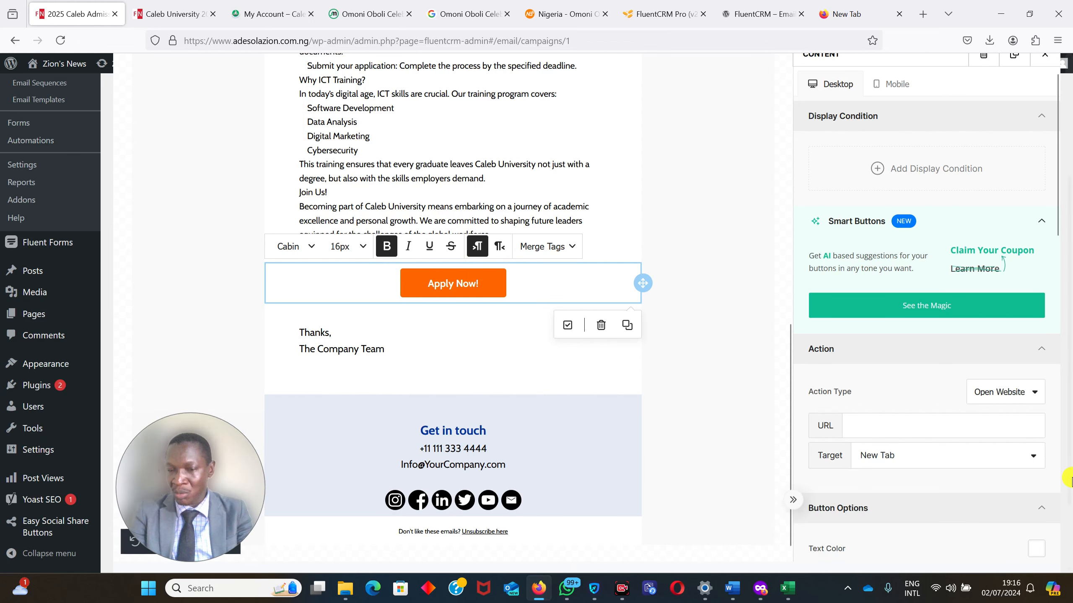
# Open the Affiliate Links page in the Caleb University account and copy the default affiliate link for the Apply Now! button.
pyautogui.scroll(-2, 1071, 327)
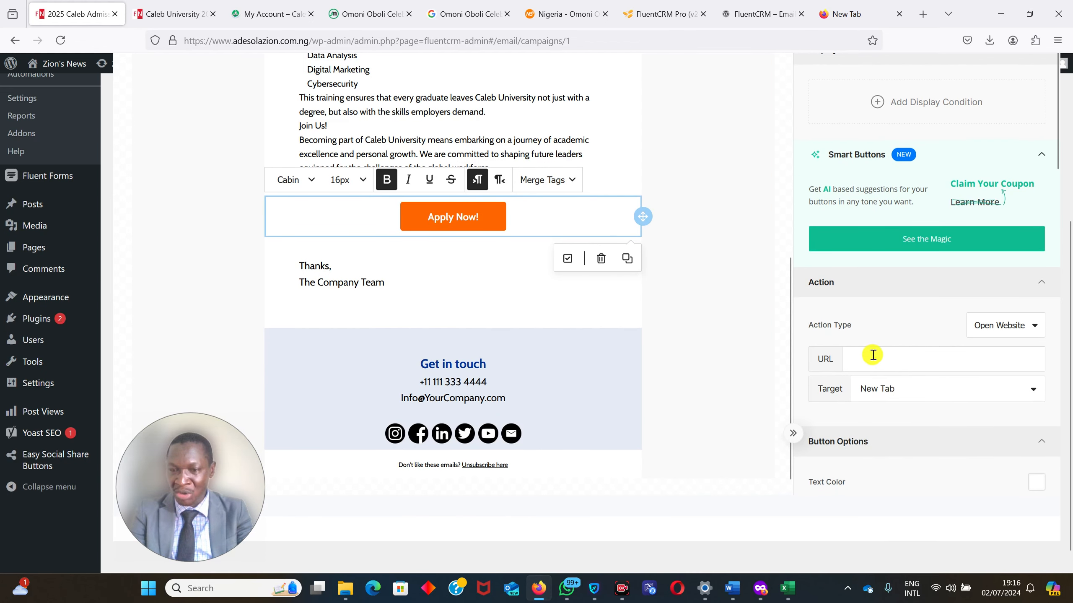
pyautogui.click(890, 357)
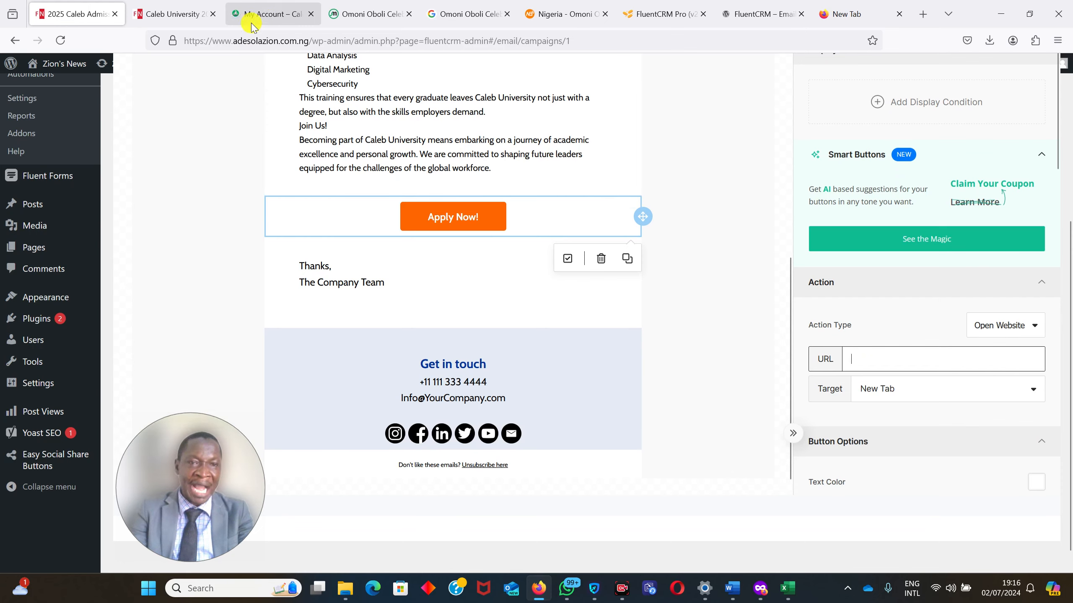
pyautogui.click(264, 16)
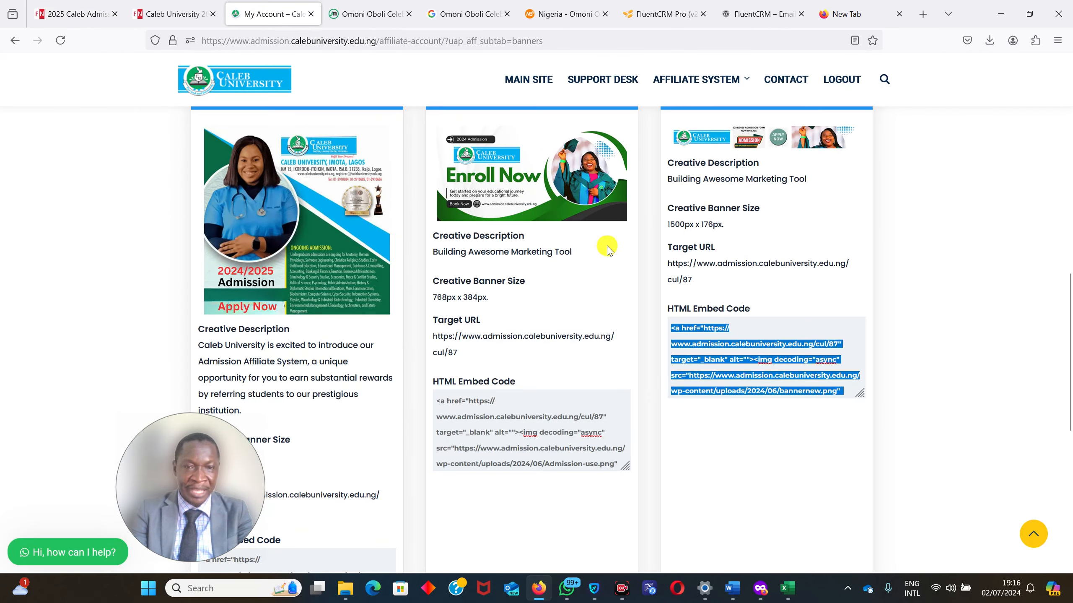
pyautogui.moveTo(1072, 345); pyautogui.dragTo(1072, 271)
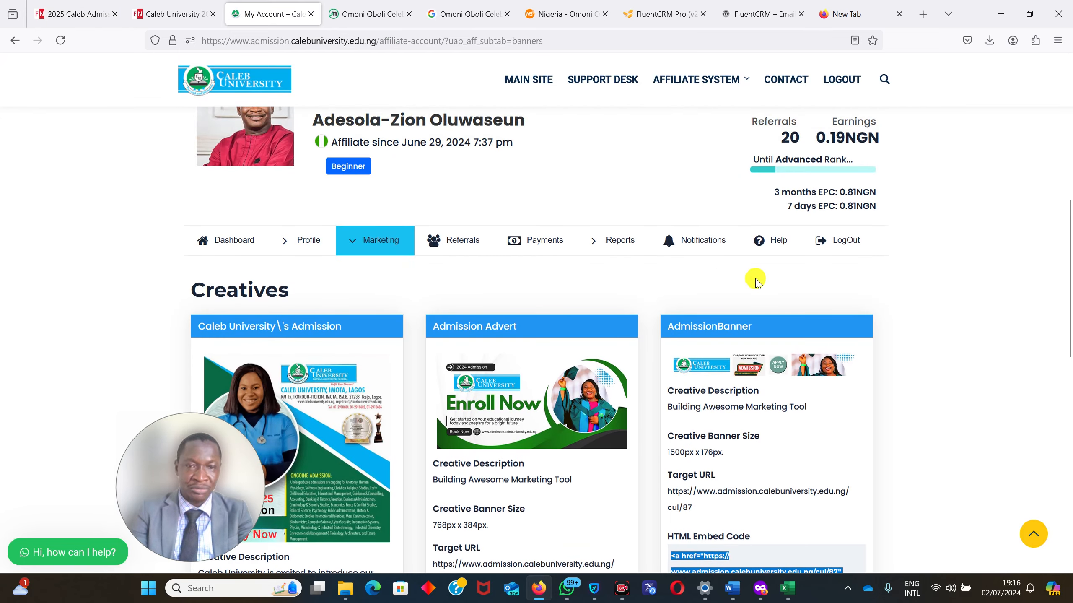
pyautogui.click(368, 242)
pyautogui.click(385, 270)
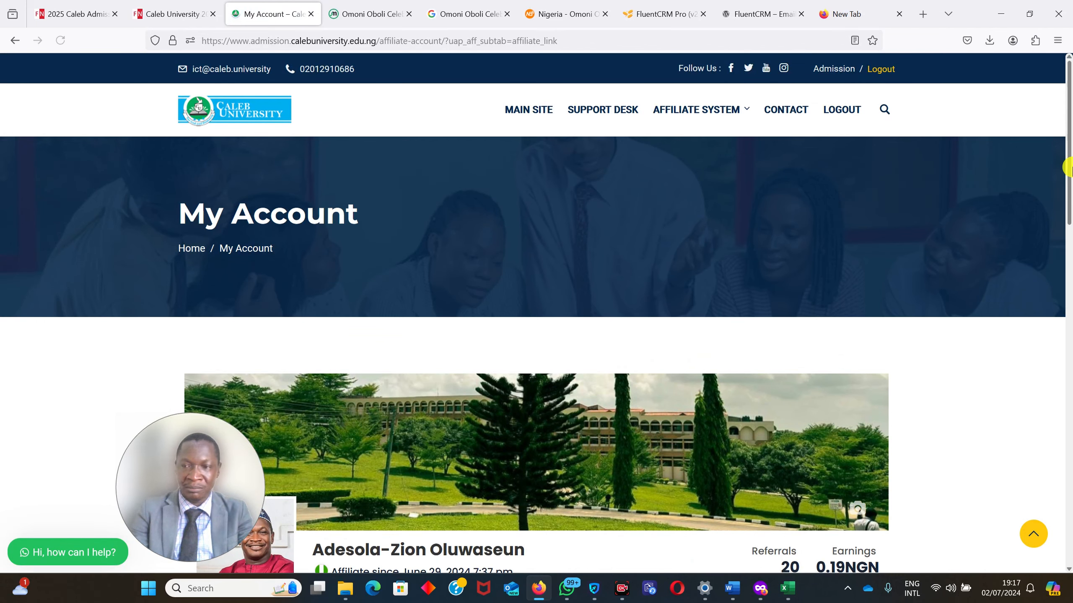
pyautogui.moveTo(1072, 167); pyautogui.dragTo(1072, 315)
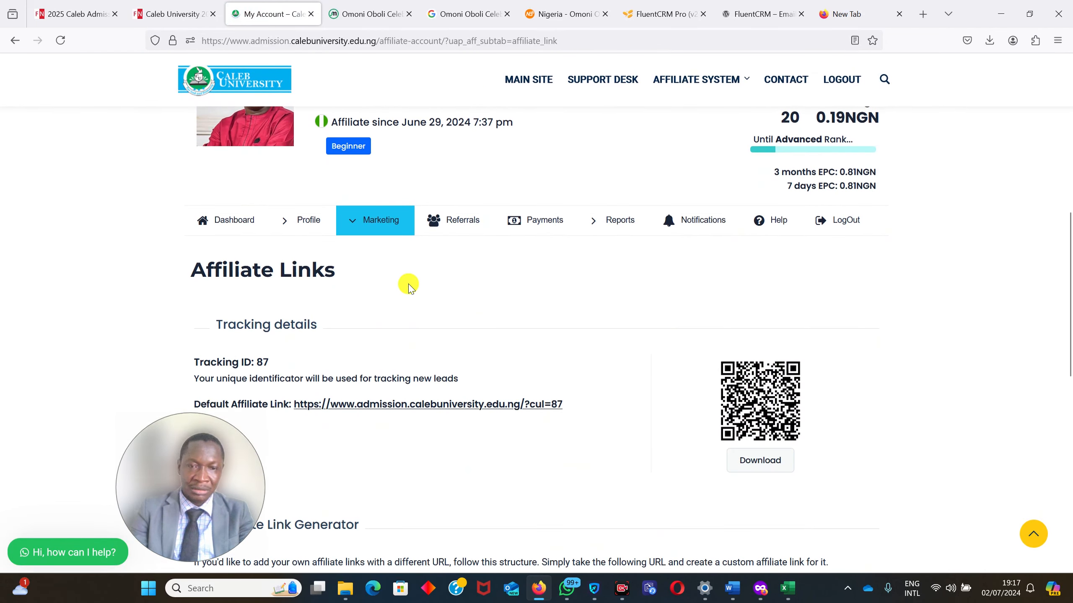
pyautogui.moveTo(360, 227)
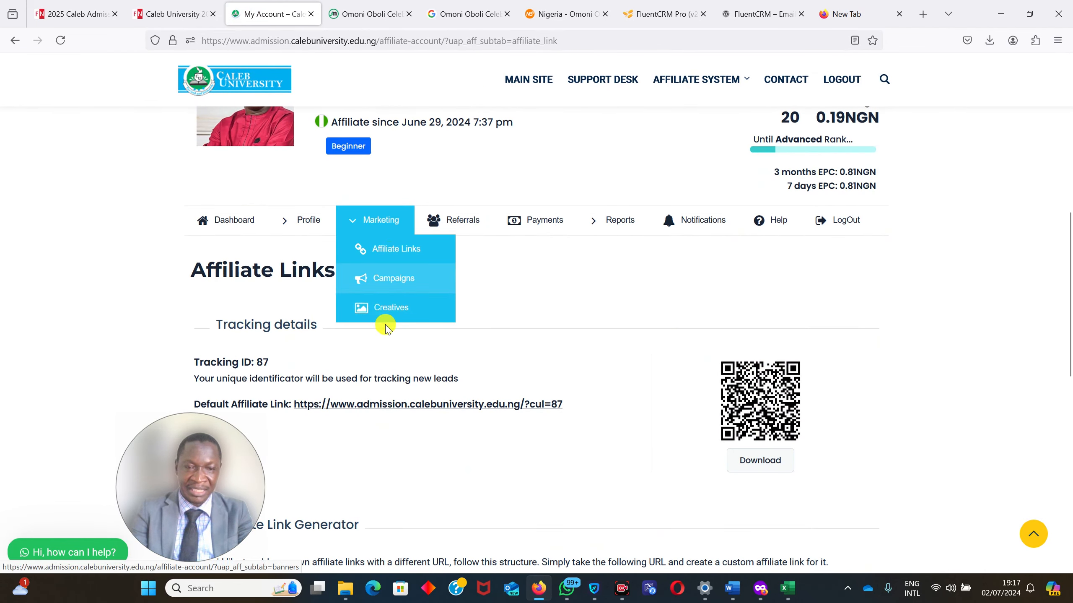
pyautogui.rightClick(400, 406)
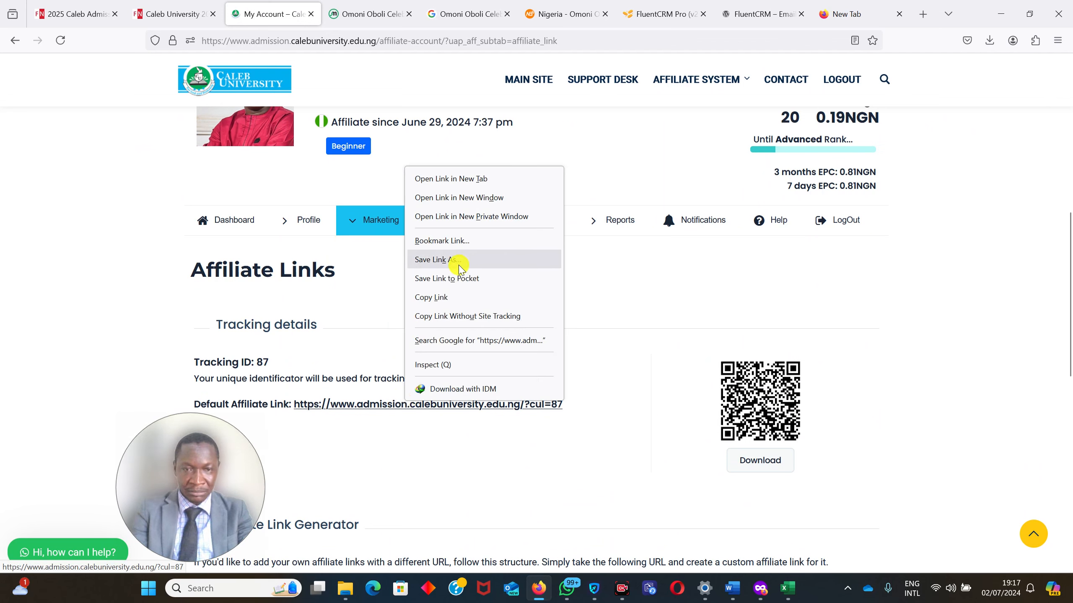
pyautogui.click(446, 297)
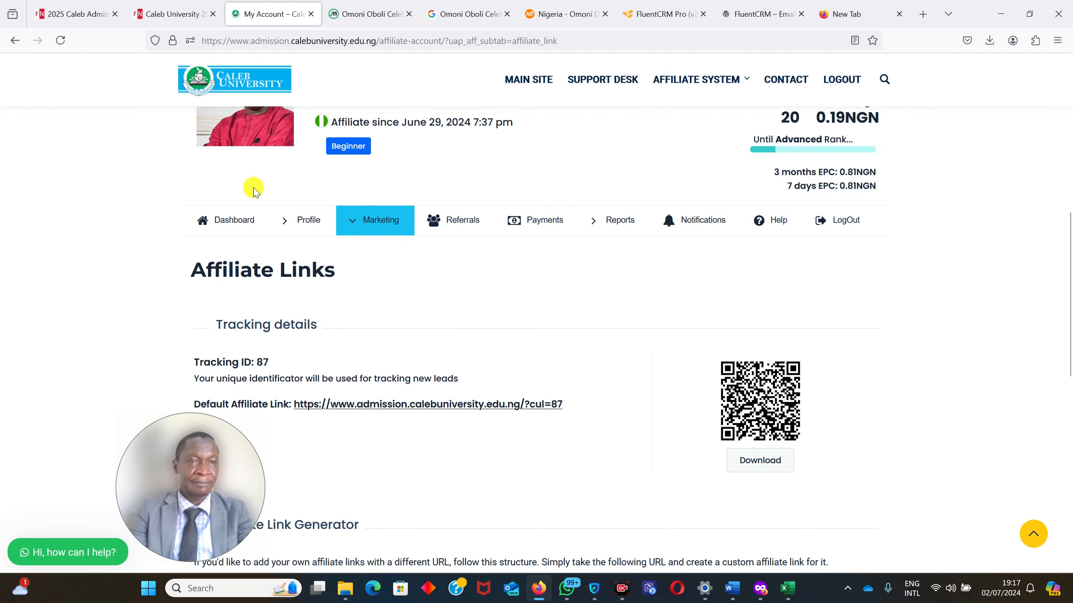
# Return to the campaign and paste the copied affiliate link as the Apply Now! button's URL.
pyautogui.click(166, 16)
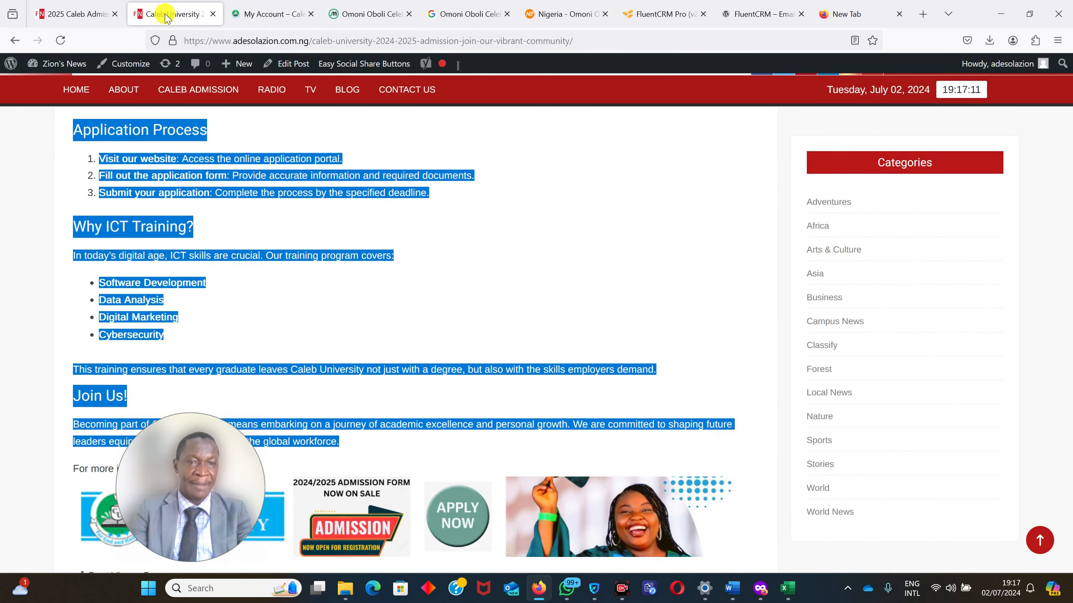
pyautogui.click(80, 13)
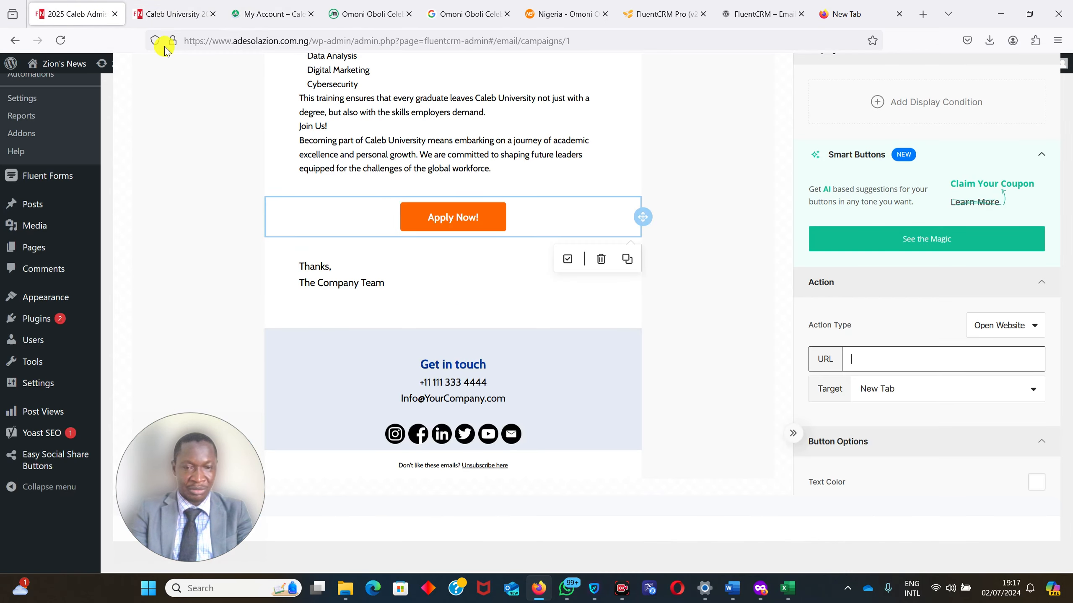
pyautogui.click(904, 359)
pyautogui.hotkey('ctrl', 'v')
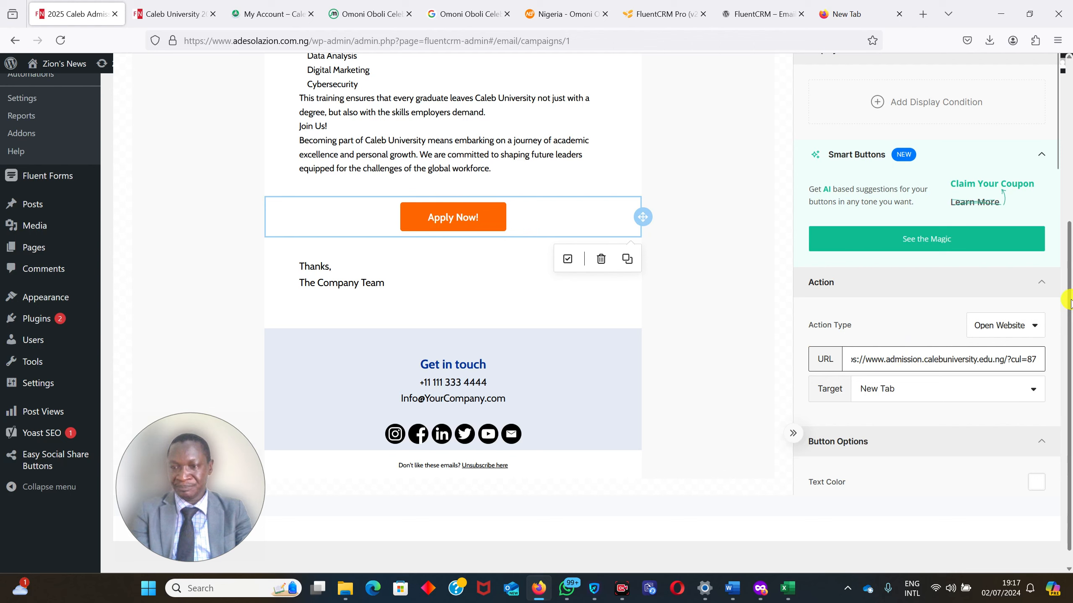
# Replace the placeholder phone number under "Get in touch" with the site owner's phone number.
pyautogui.moveTo(1072, 311); pyautogui.dragTo(1072, 306)
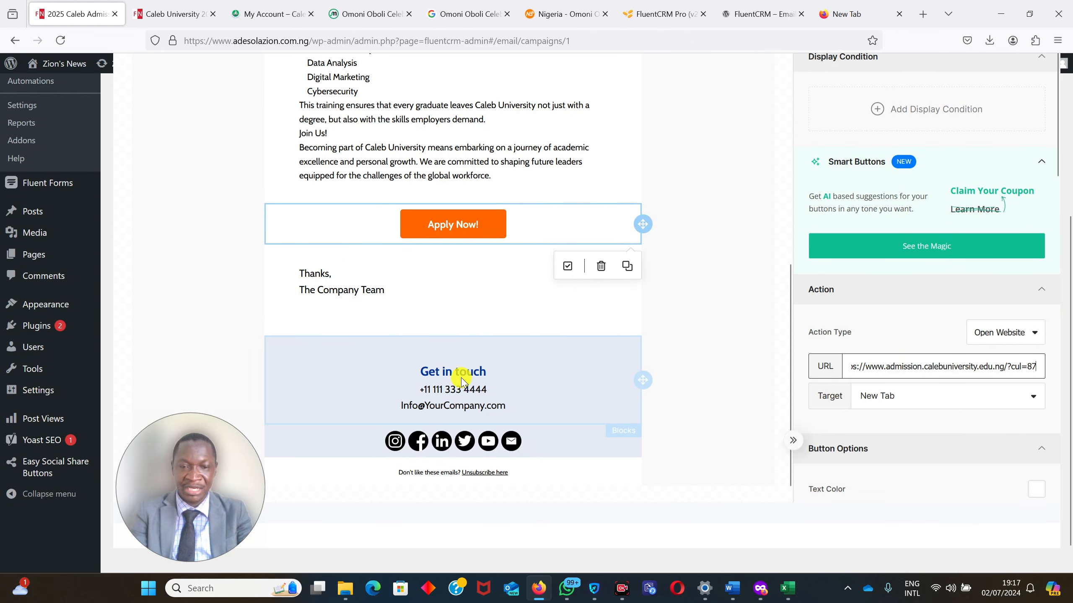
pyautogui.click(486, 389)
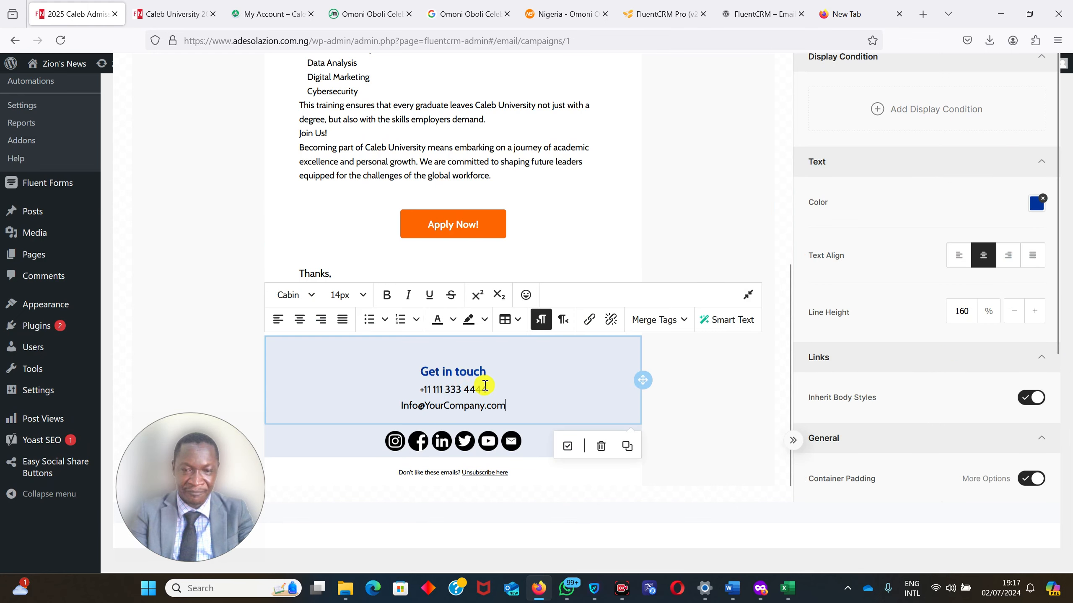
pyautogui.moveTo(487, 389); pyautogui.dragTo(407, 380)
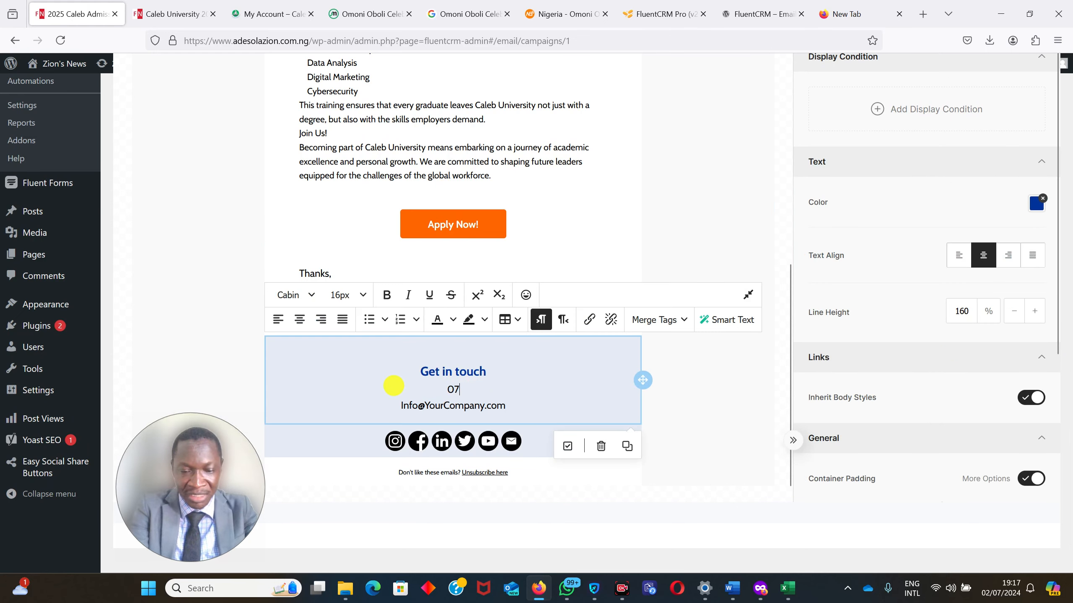
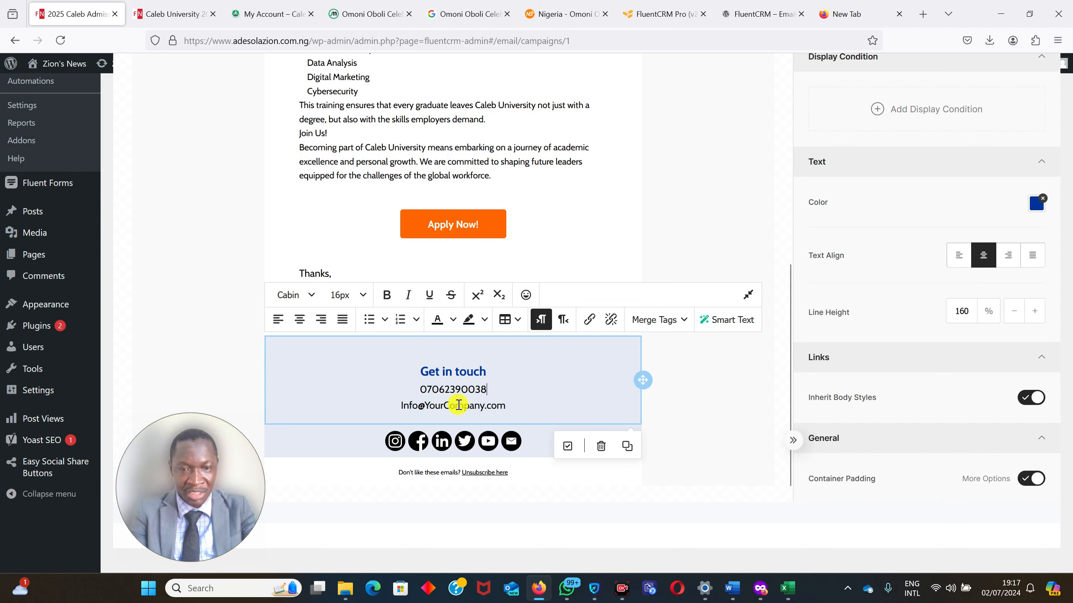
# Replace the placeholder e-mail address under "Get in touch" with the site's contact e-mail.
pyautogui.moveTo(509, 405); pyautogui.dragTo(448, 404)
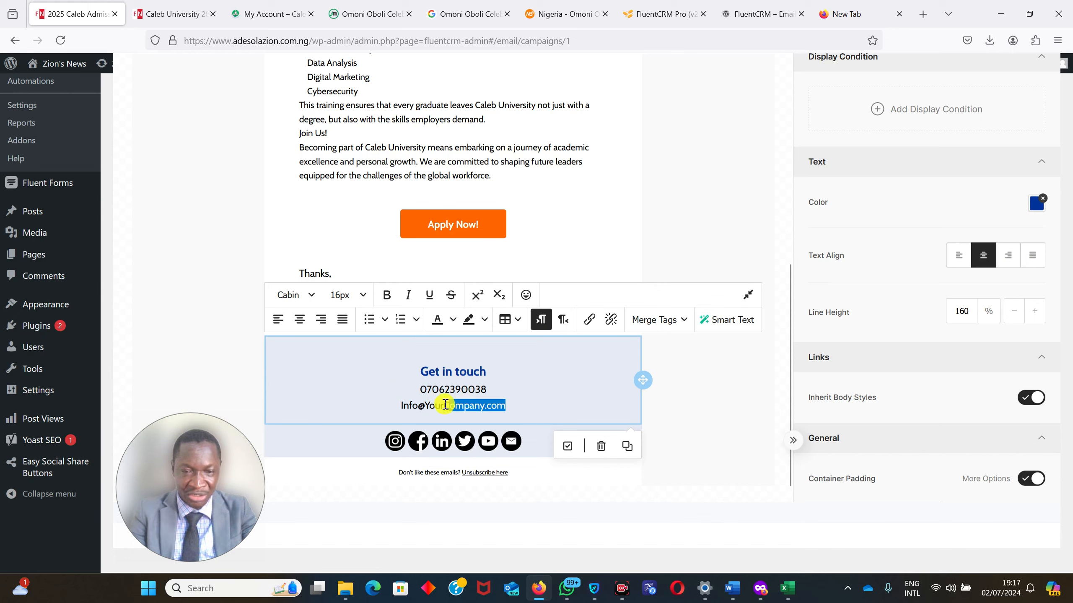
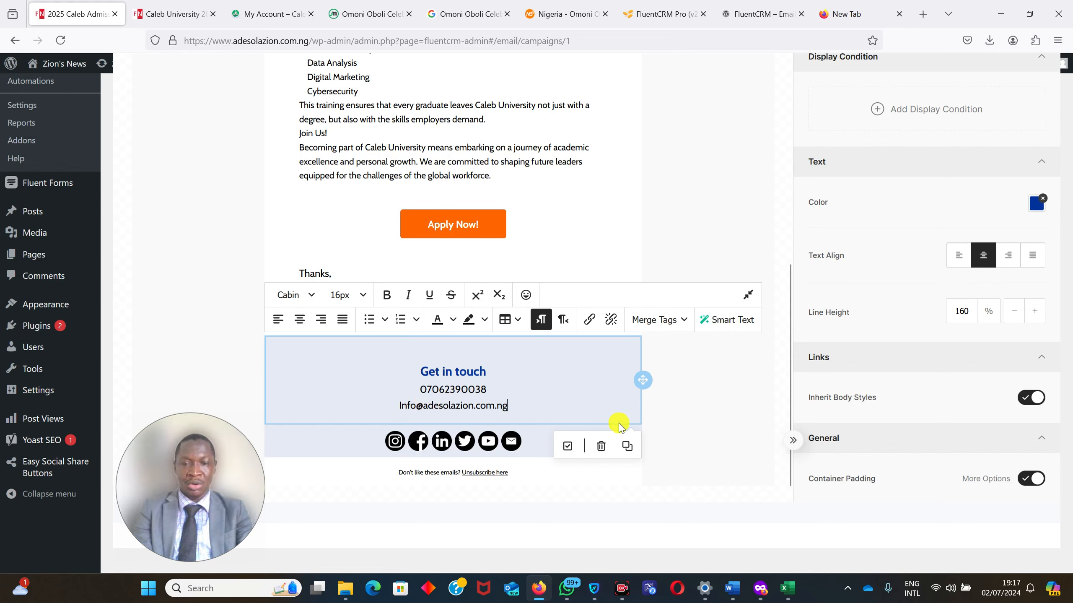
# Complete the Facebook URL of the footer's social icons with the site owner's profile handle.
pyautogui.click(405, 448)
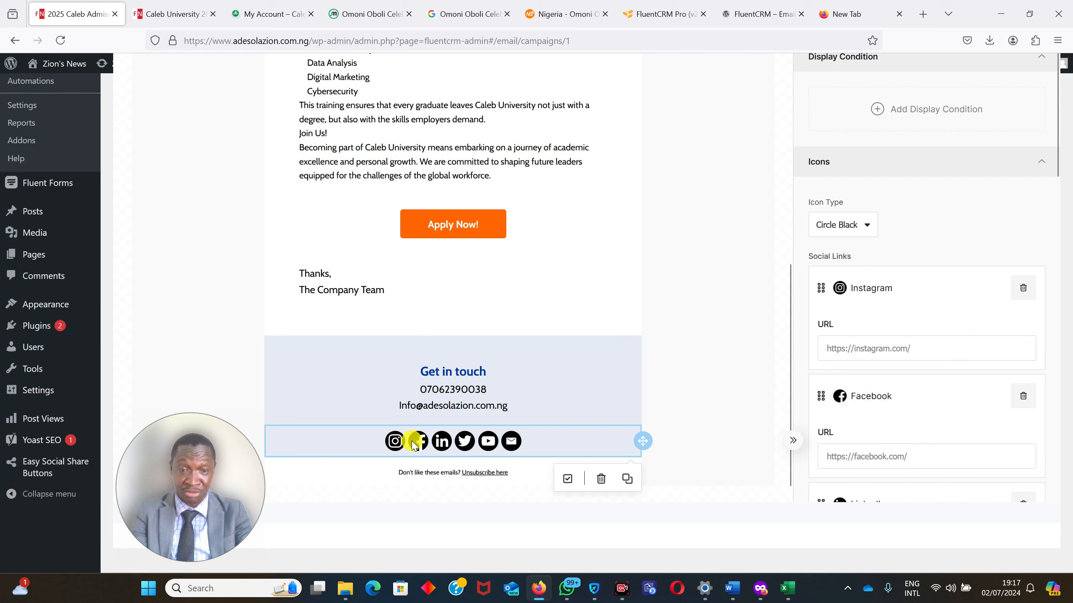
pyautogui.click(918, 342)
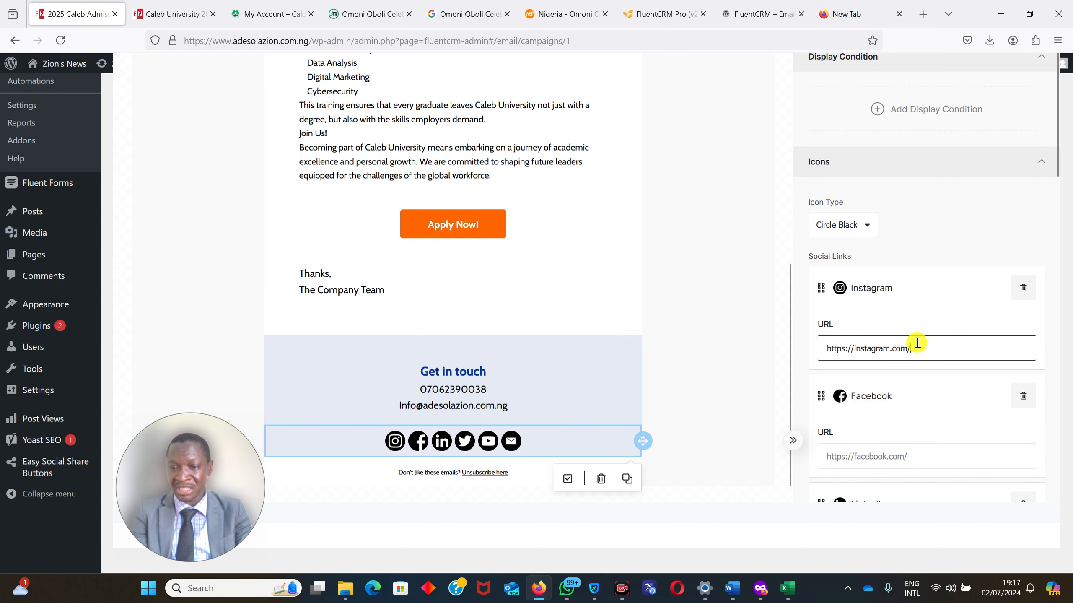
pyautogui.click(932, 459)
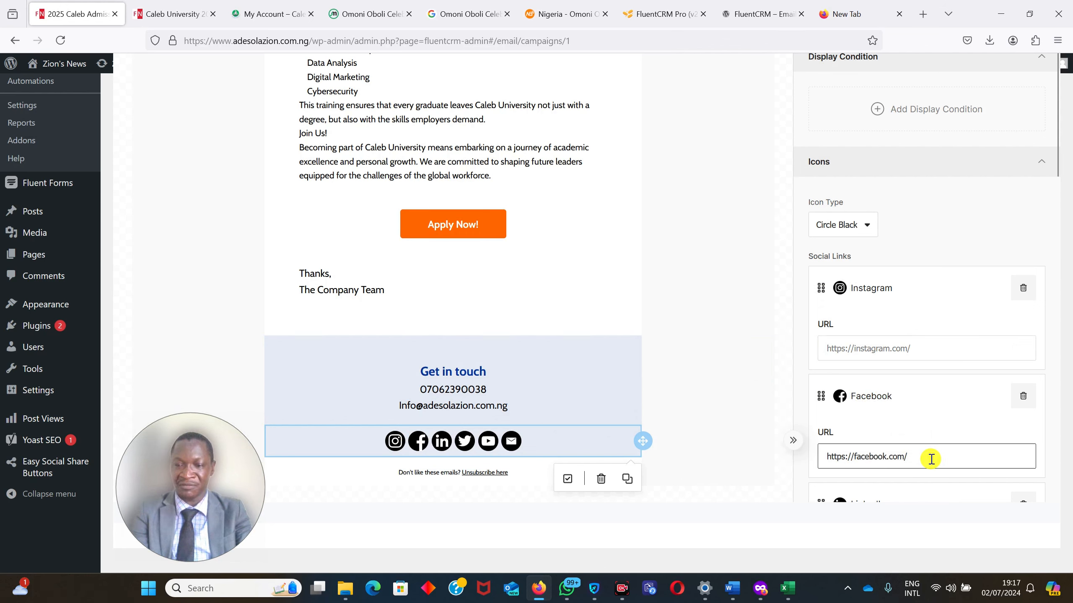
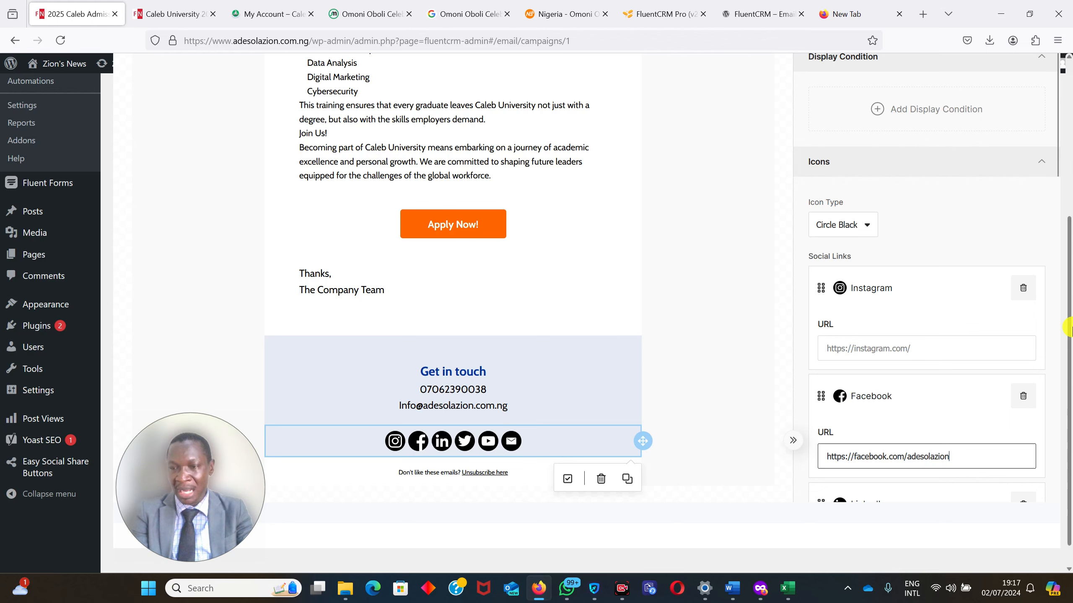
# Replace the placeholder logo in the email header with the Zion's News logo ZIONS.png from the media library.
pyautogui.moveTo(1070, 331); pyautogui.dragTo(1072, 385)
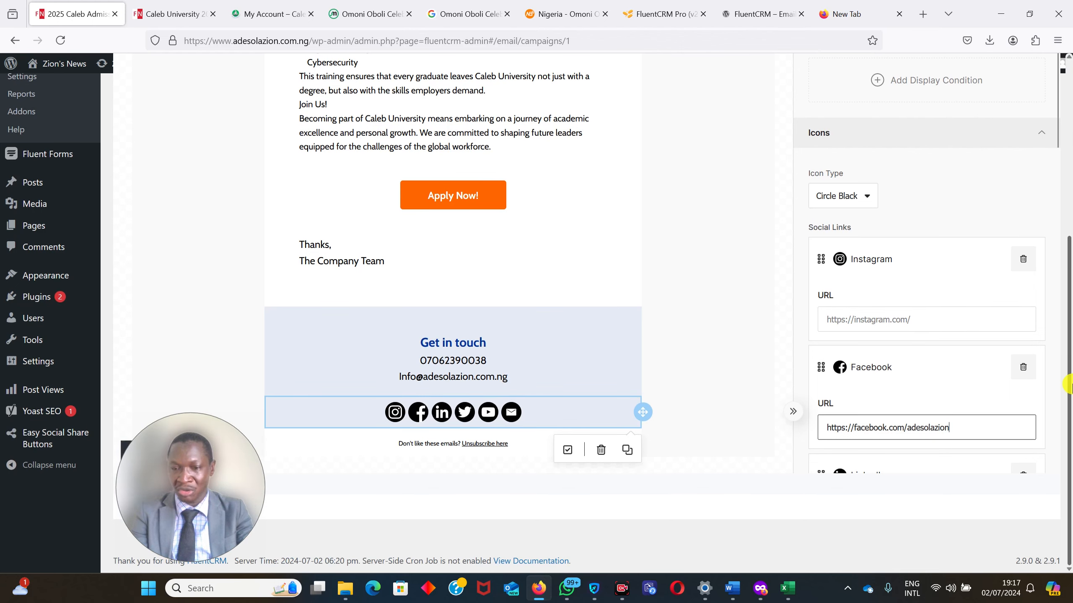
pyautogui.moveTo(1071, 347); pyautogui.dragTo(1070, 335)
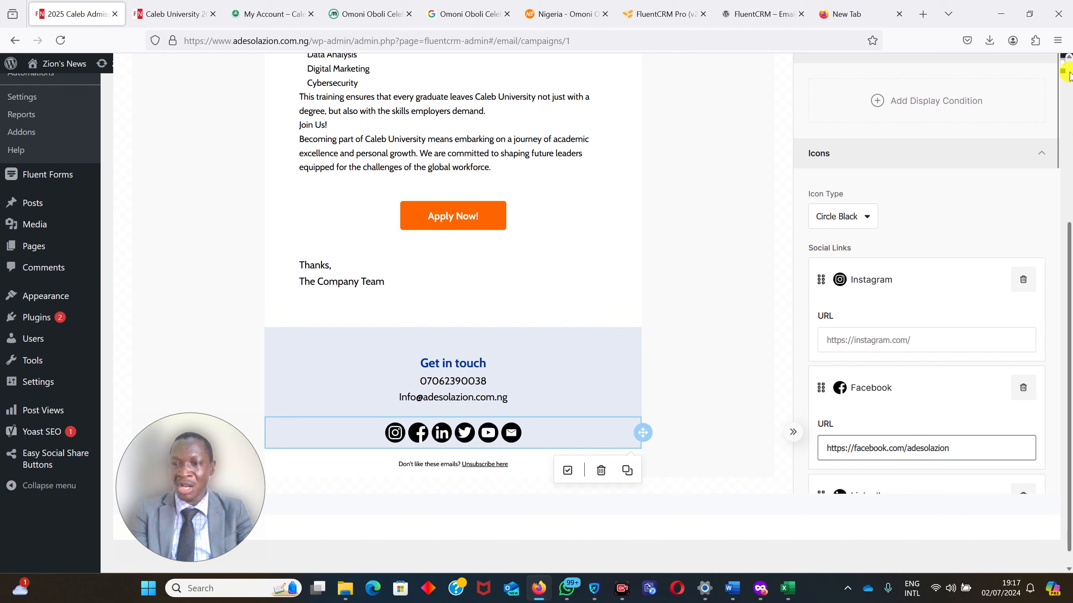
pyautogui.moveTo(1058, 88)
pyautogui.mouseDown()
pyautogui.moveTo(1057, 79)
pyautogui.moveTo(1072, 186)
pyautogui.moveTo(1061, 91)
pyautogui.mouseUp()
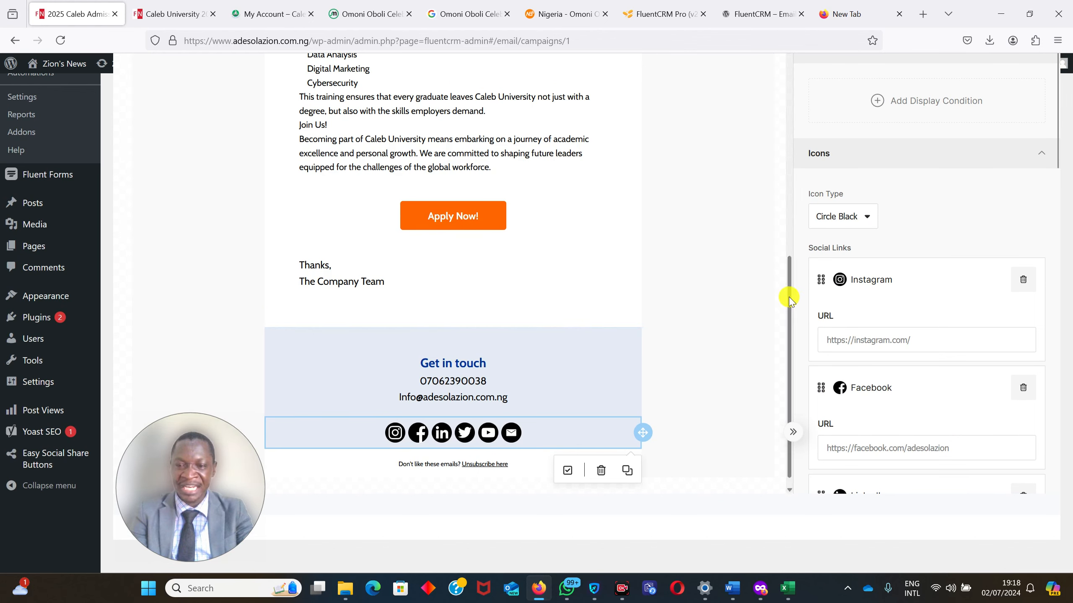
pyautogui.moveTo(790, 302); pyautogui.dragTo(780, 5)
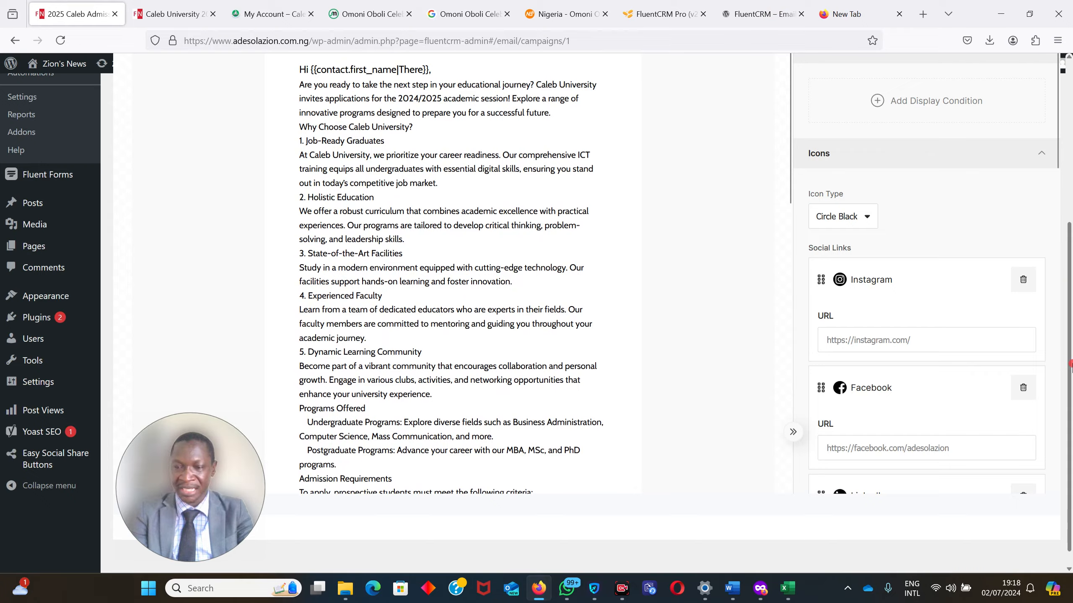
pyautogui.moveTo(1068, 363); pyautogui.dragTo(1068, 196)
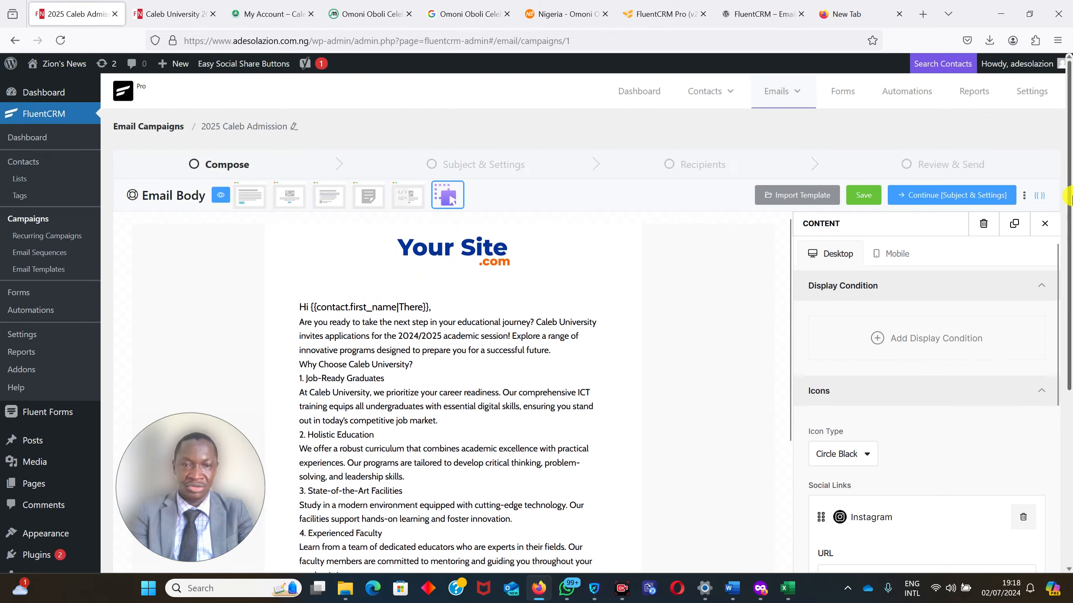
pyautogui.click(437, 242)
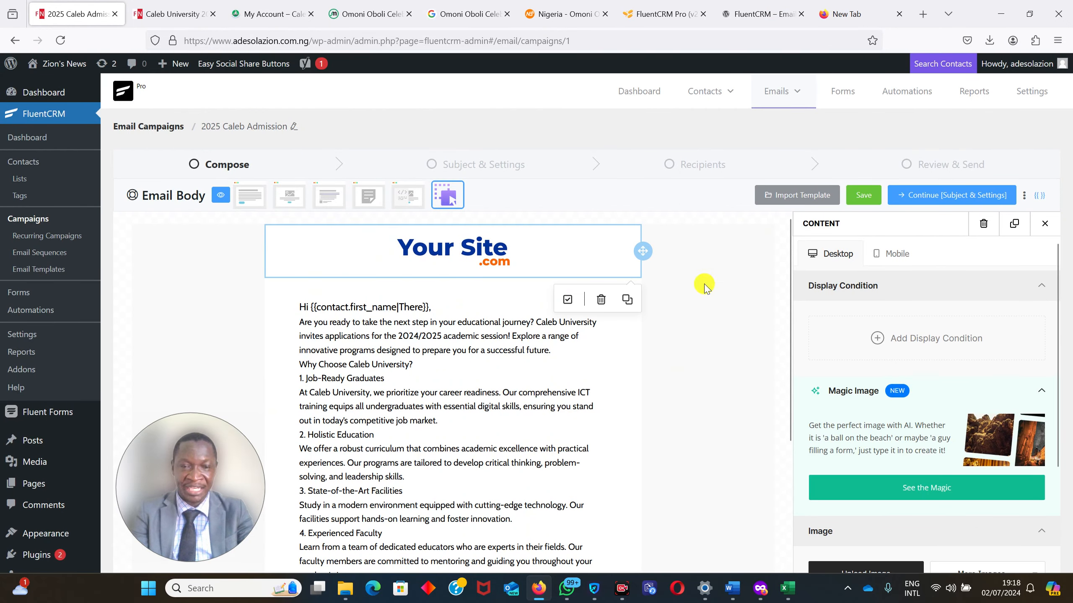
pyautogui.moveTo(1071, 296); pyautogui.dragTo(1071, 406)
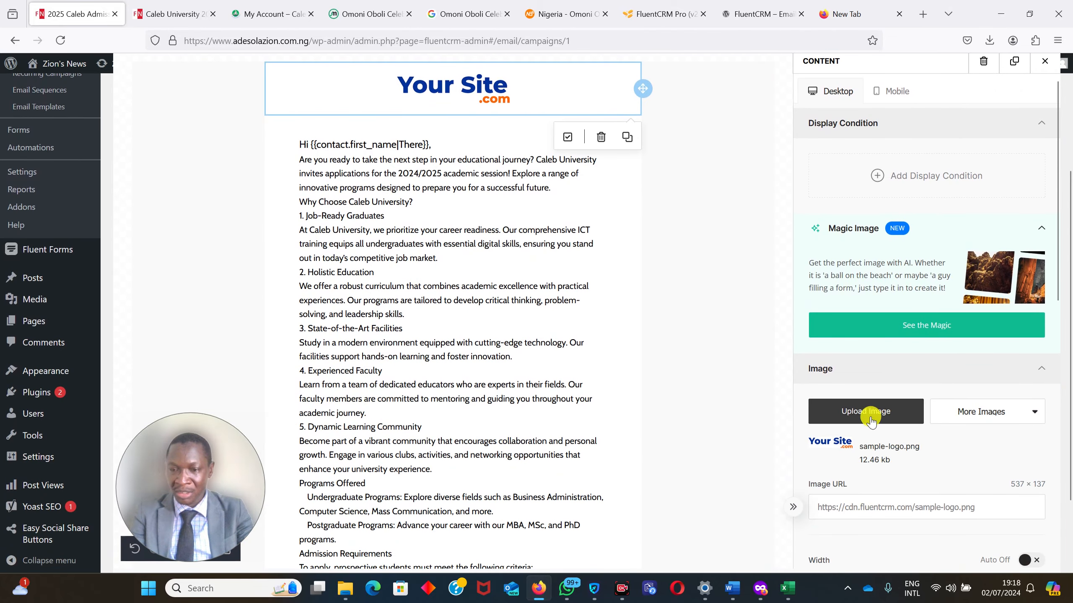
pyautogui.click(857, 411)
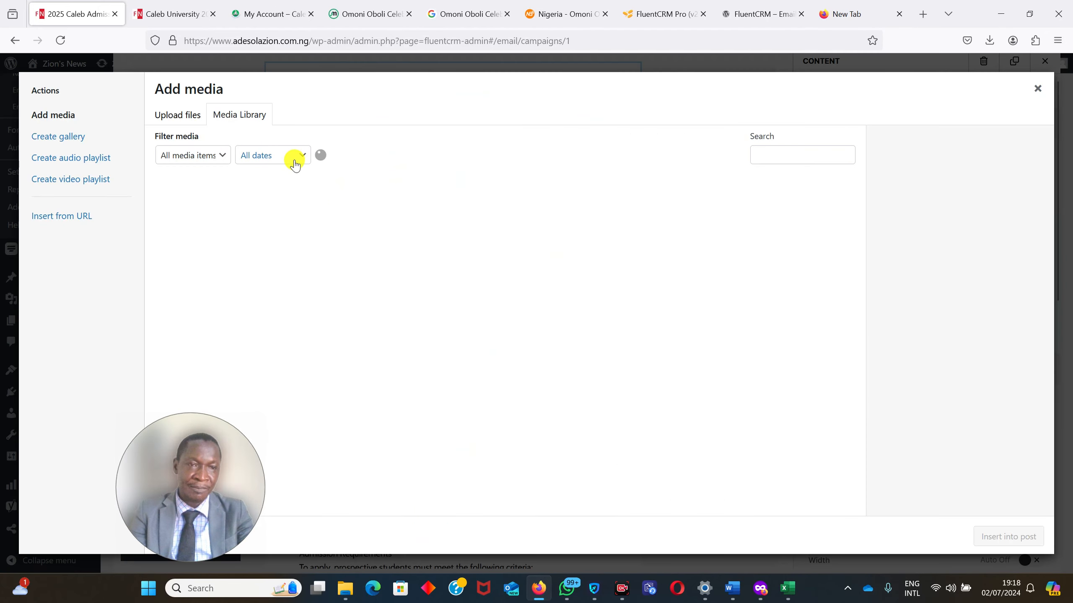
pyautogui.click(176, 122)
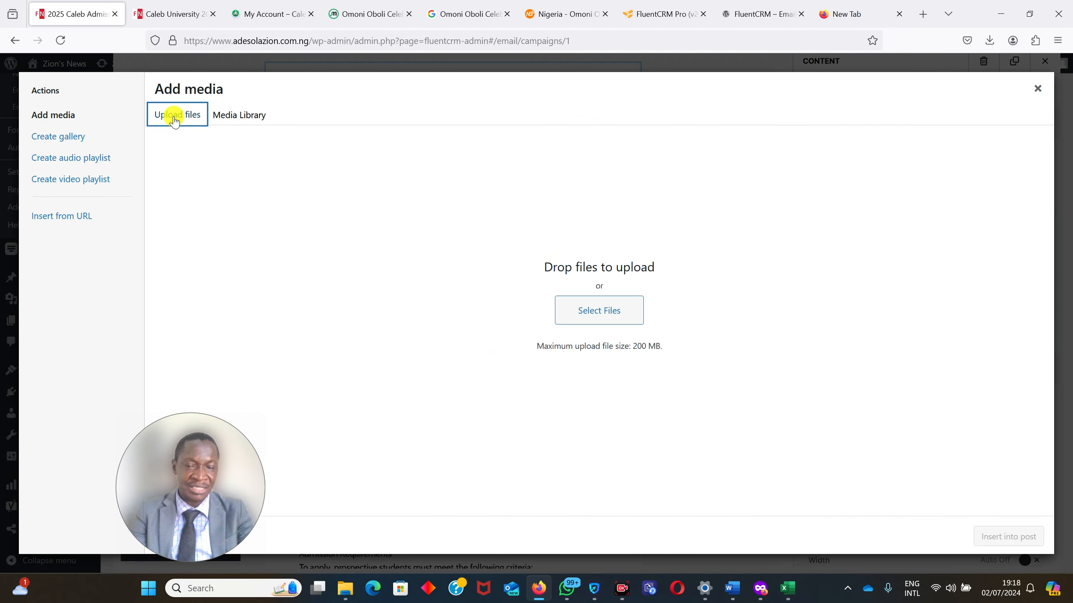
pyautogui.click(251, 123)
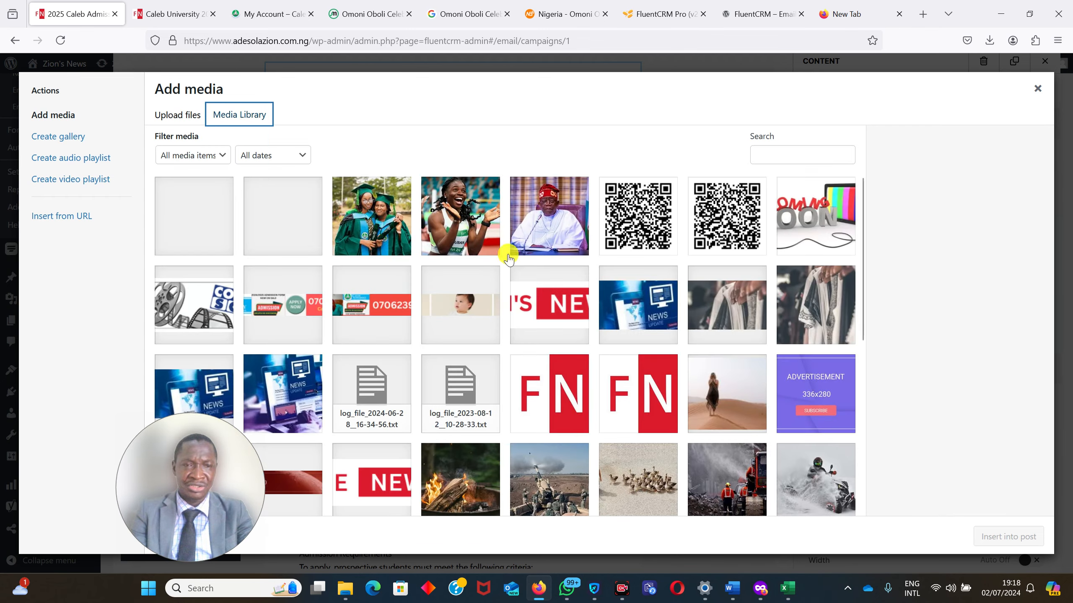
pyautogui.click(522, 314)
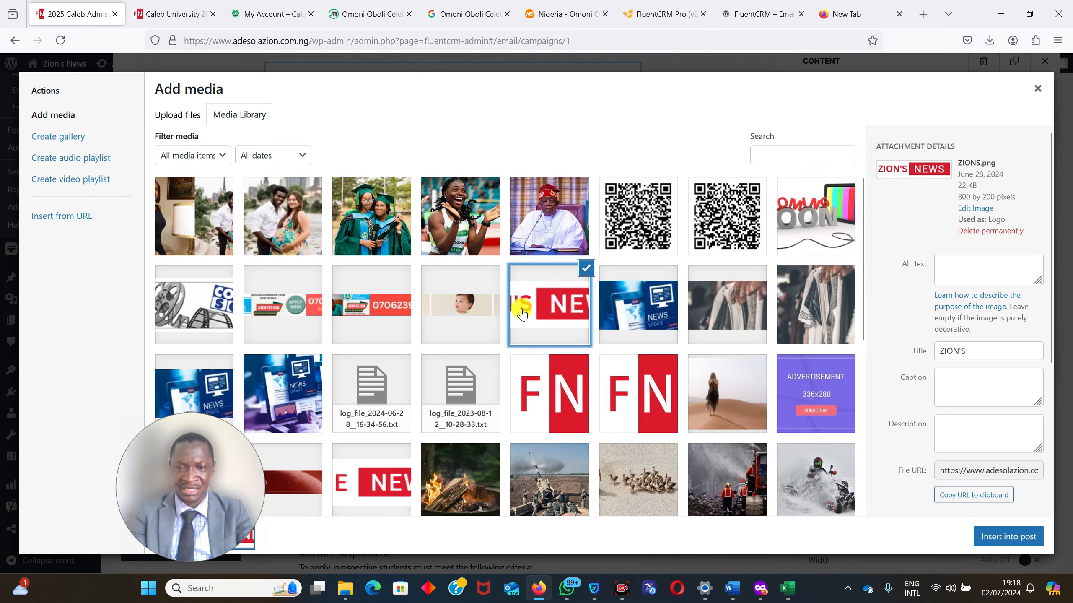
pyautogui.click(1000, 540)
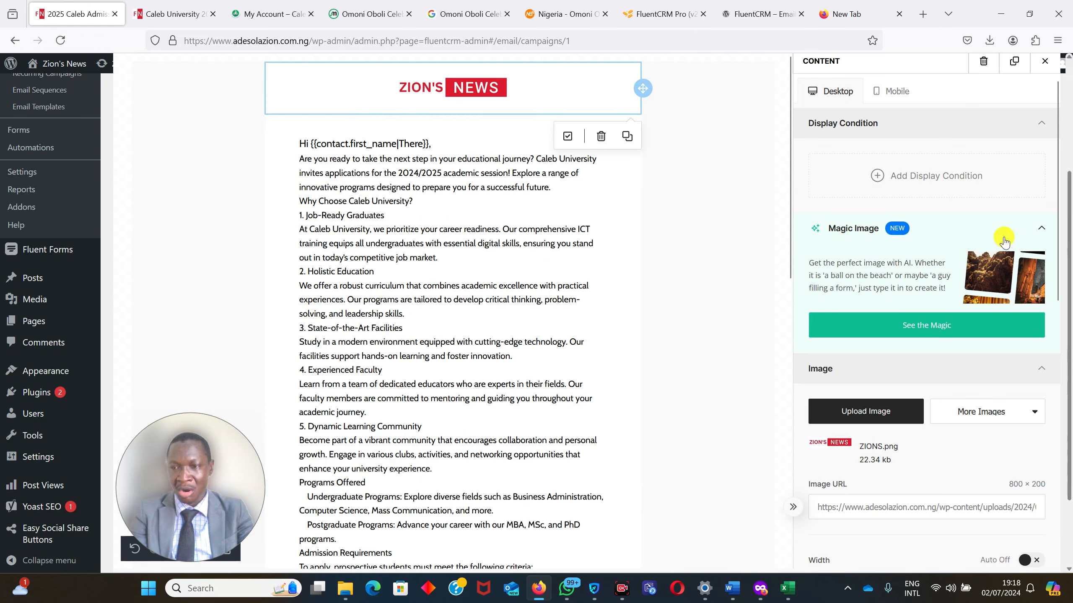
# Continue to Subject & Settings and enter the subject "2024 Caleb University's Admission" and the pre-header "Caleb Universty".
pyautogui.moveTo(1072, 258); pyautogui.dragTo(1068, 111)
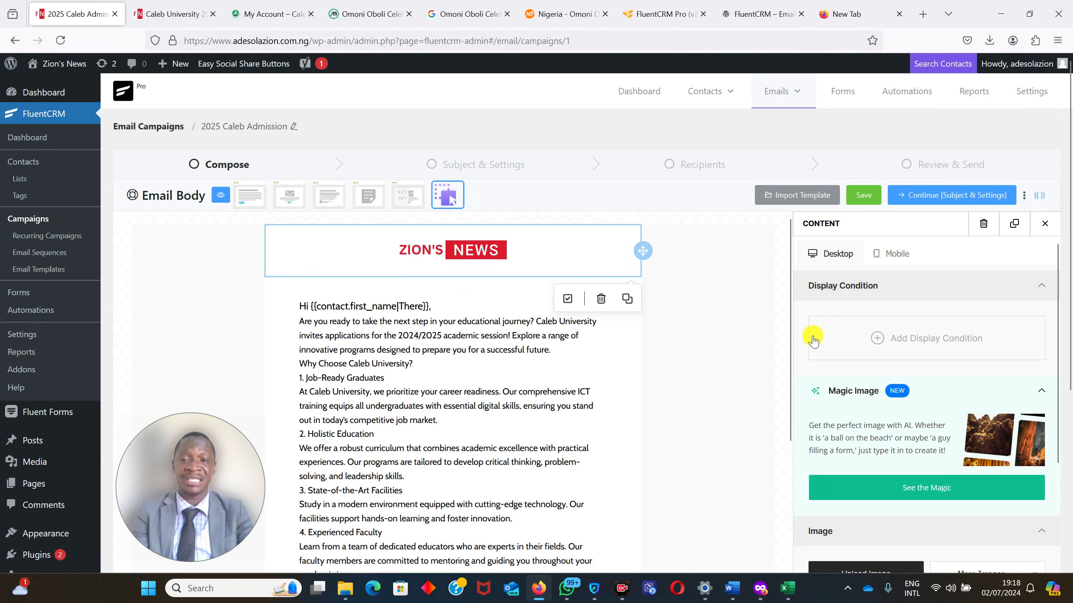
pyautogui.click(928, 200)
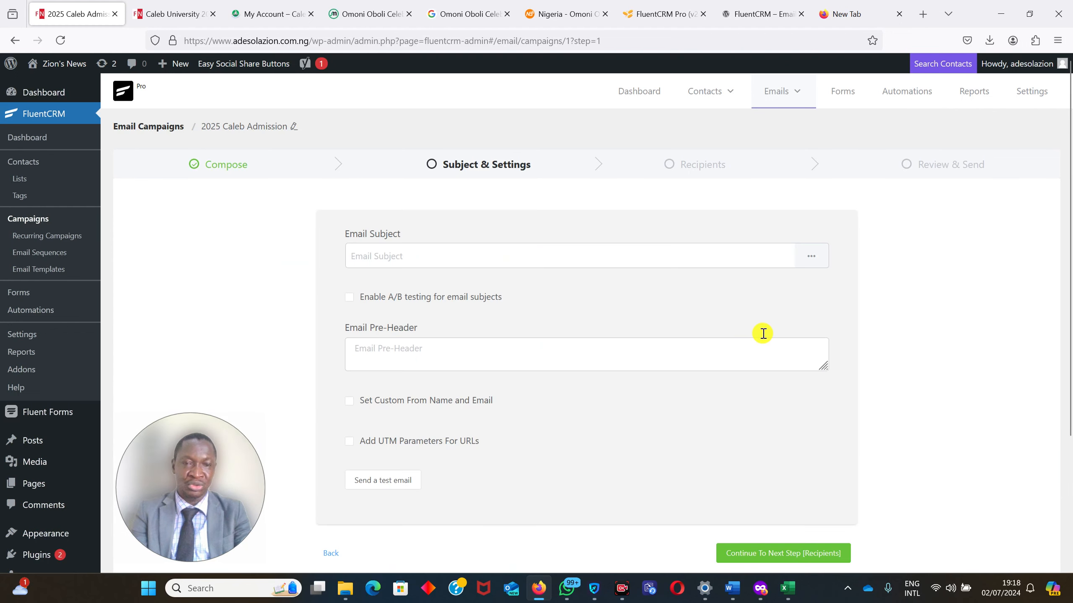
pyautogui.click(381, 248)
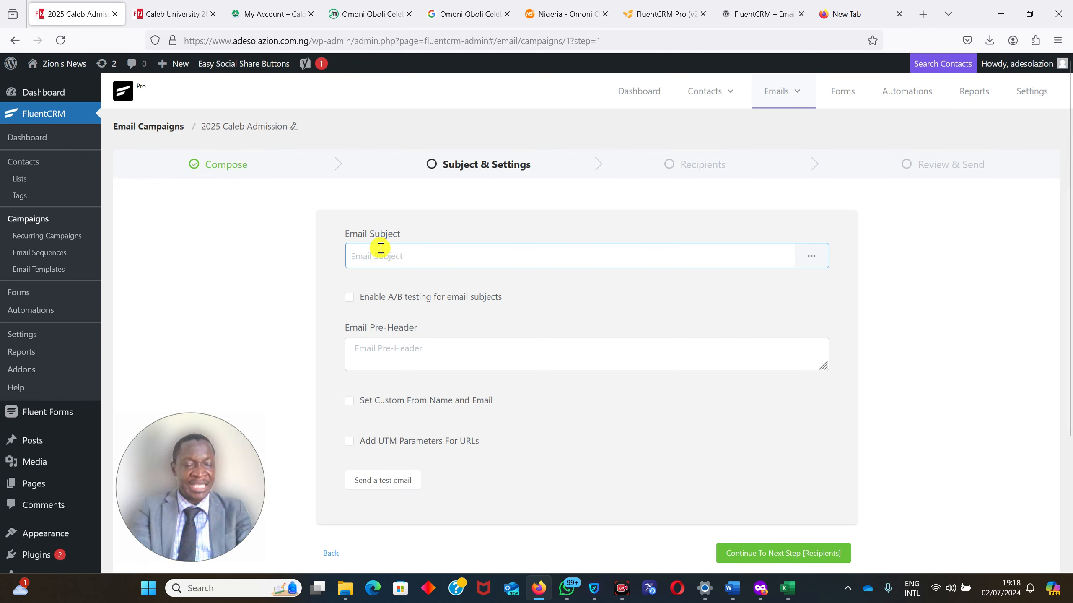
pyautogui.write("2024 Caleb University's Admiss")
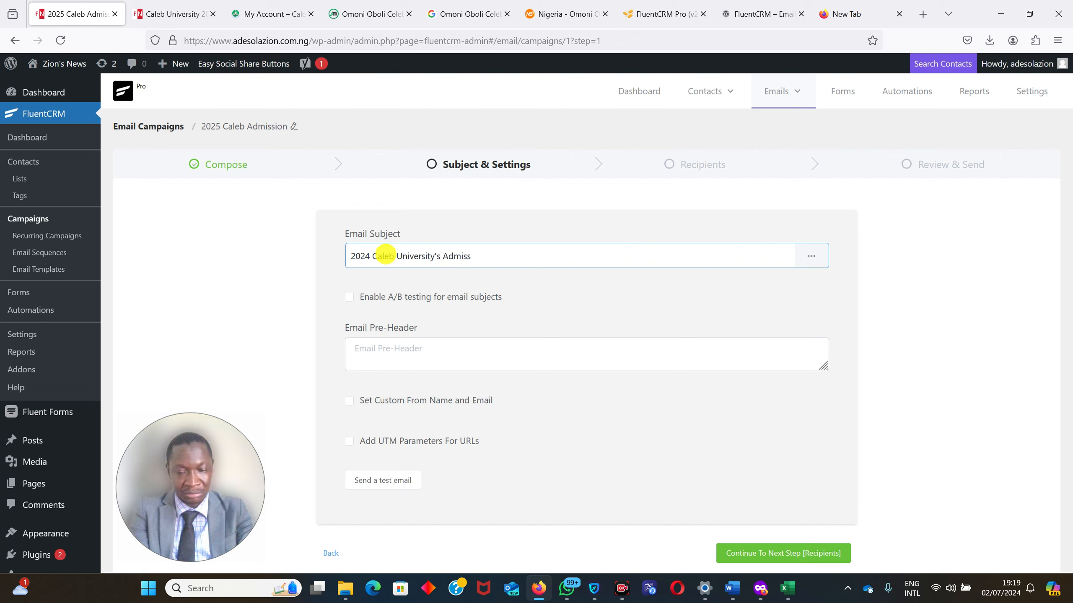
pyautogui.click(389, 343)
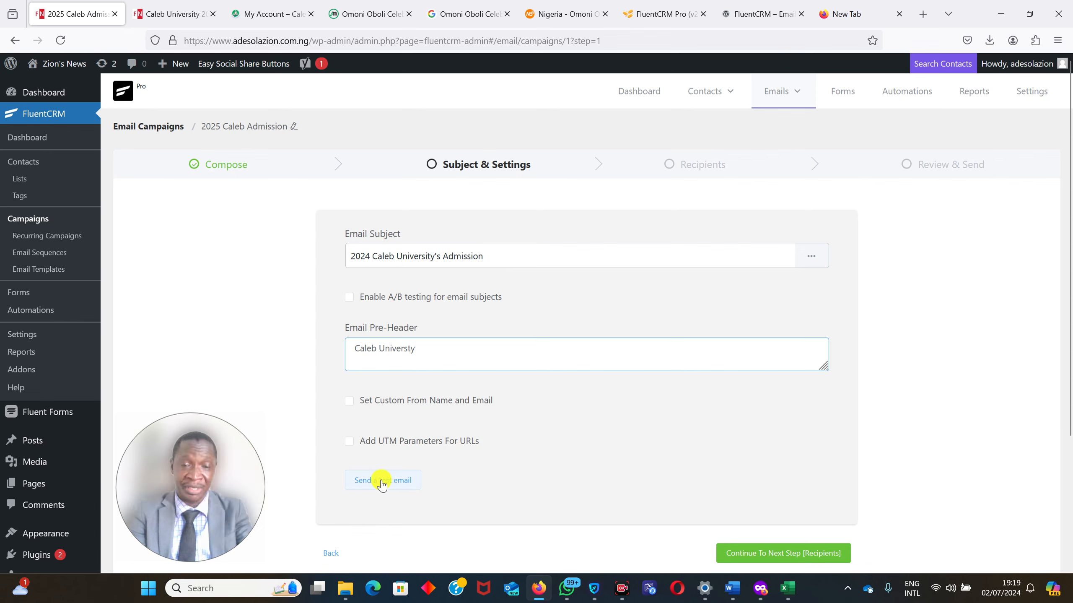
# Replace the default recipient of the test email with the site owner's personal e-mail address.
pyautogui.scroll(-3, 1068, 279)
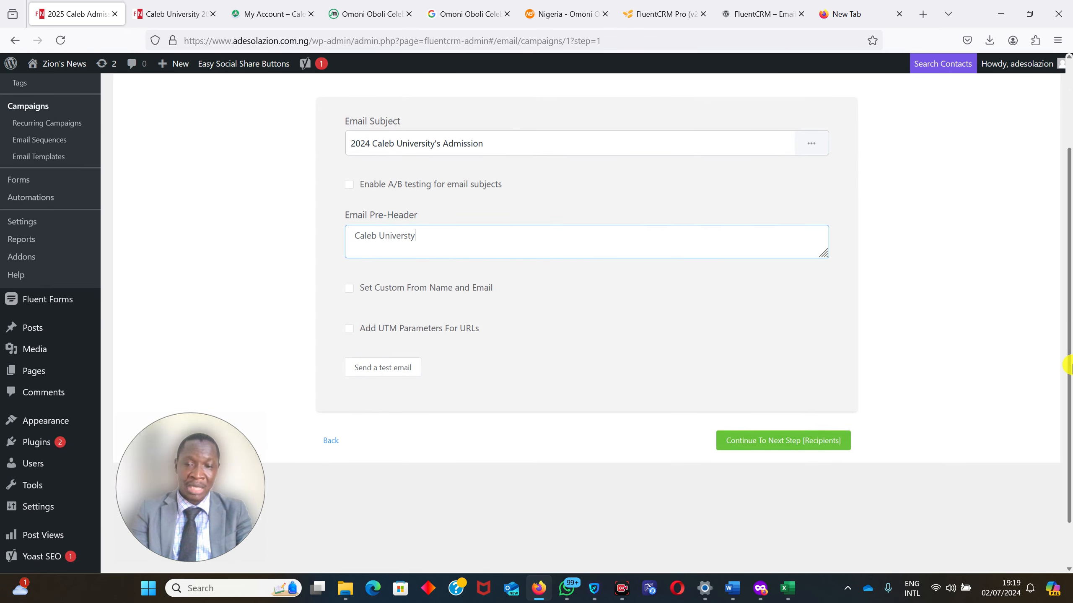
pyautogui.click(385, 372)
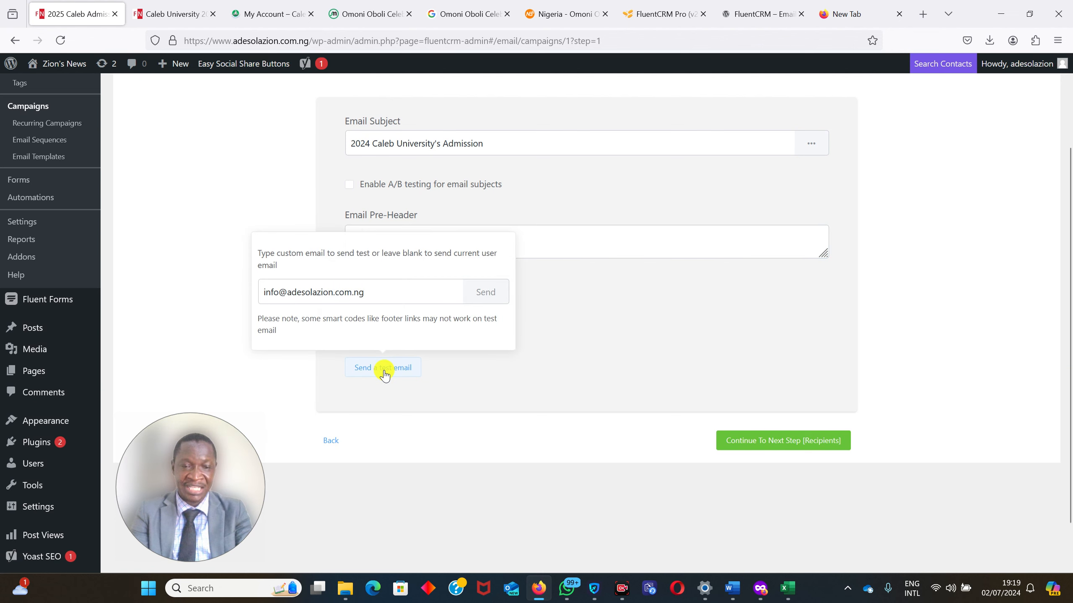
pyautogui.moveTo(376, 292); pyautogui.dragTo(249, 283)
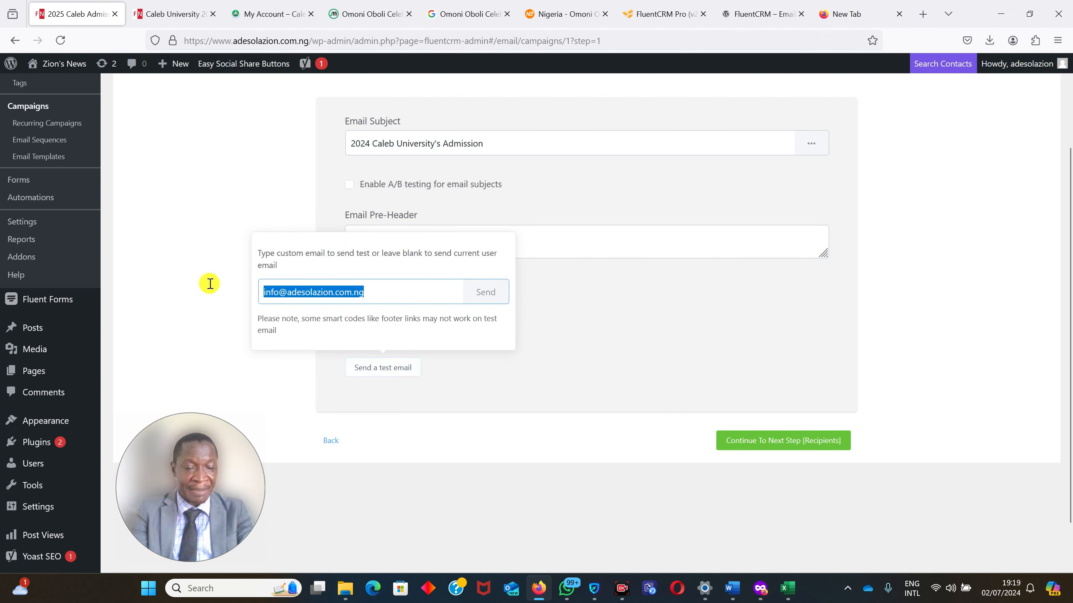
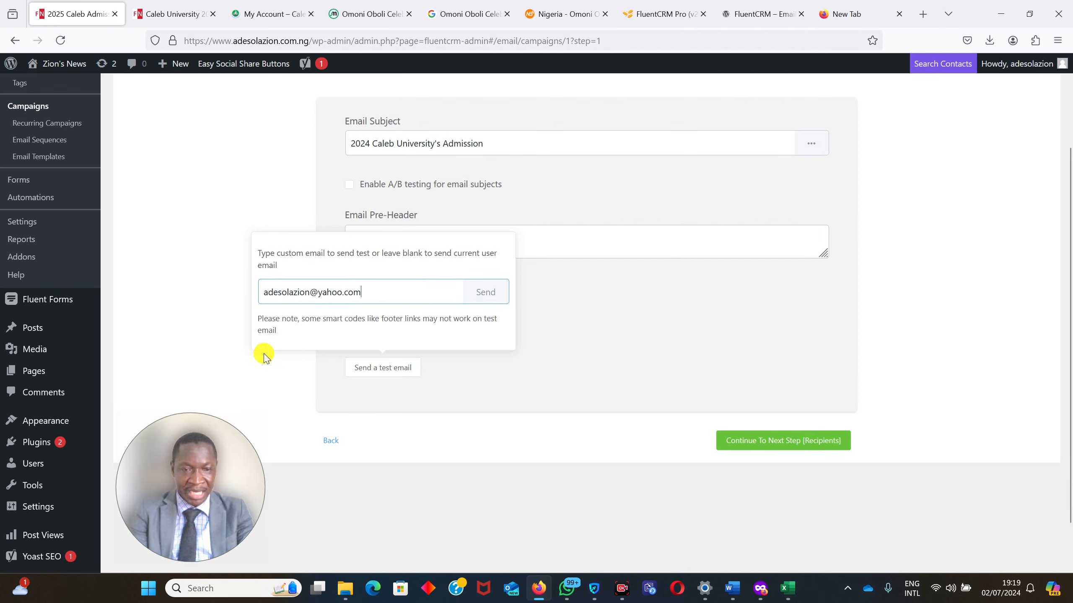
pyautogui.click(385, 371)
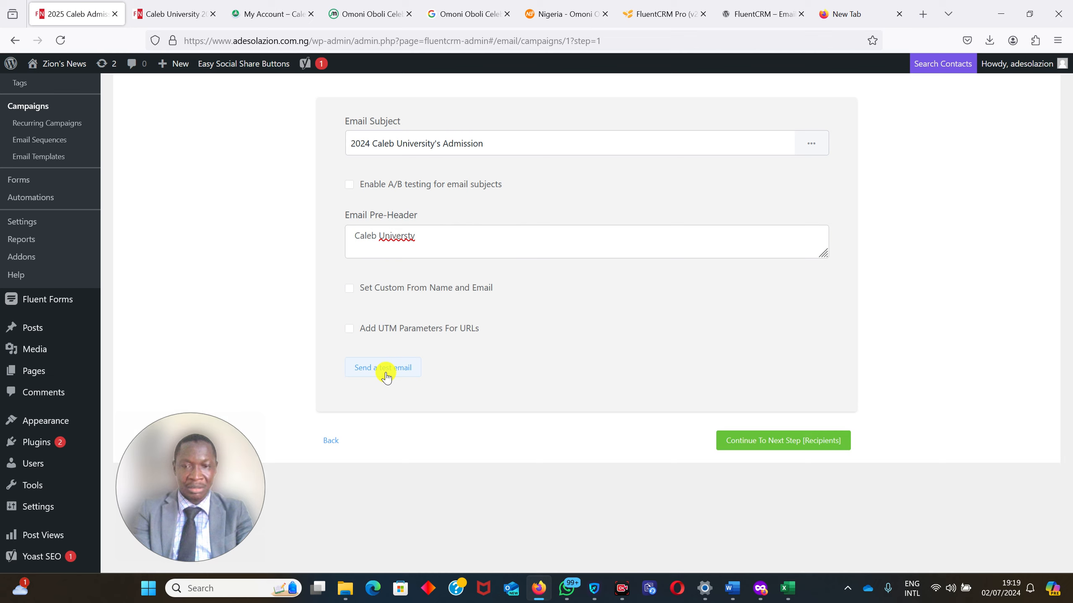
# Correct the spelling of the pre-header to "Caleb University" and send the test email.
pyautogui.click(402, 231)
pyautogui.write('i')
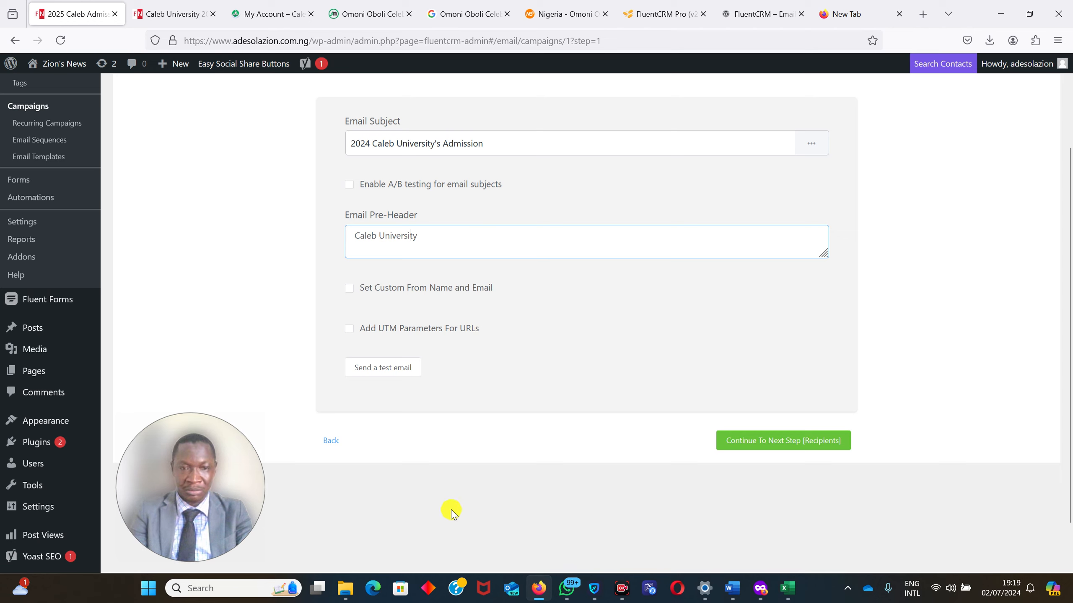
pyautogui.click(377, 369)
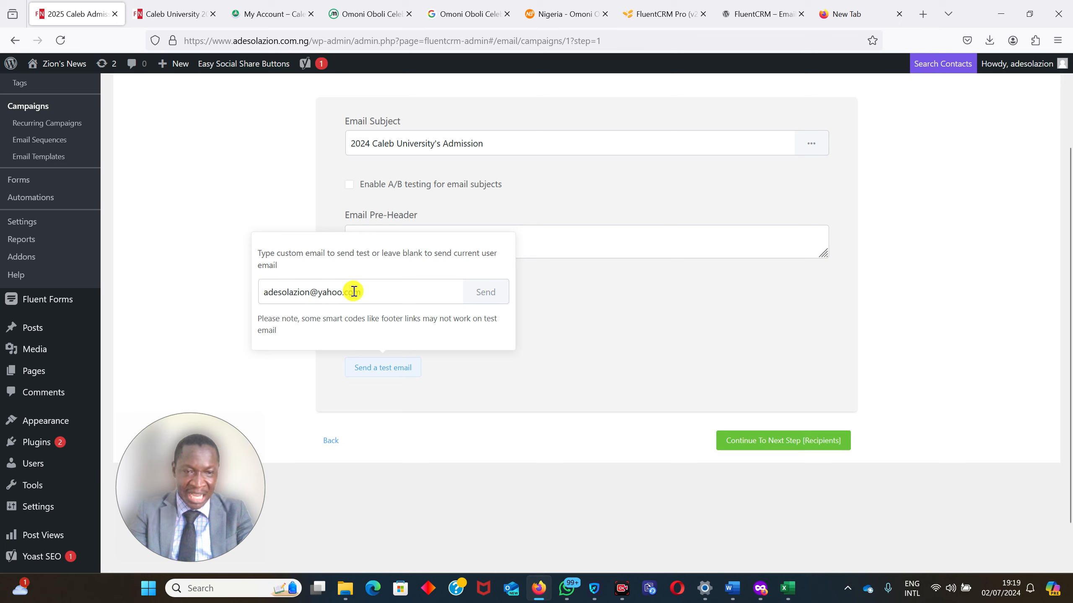
pyautogui.click(482, 294)
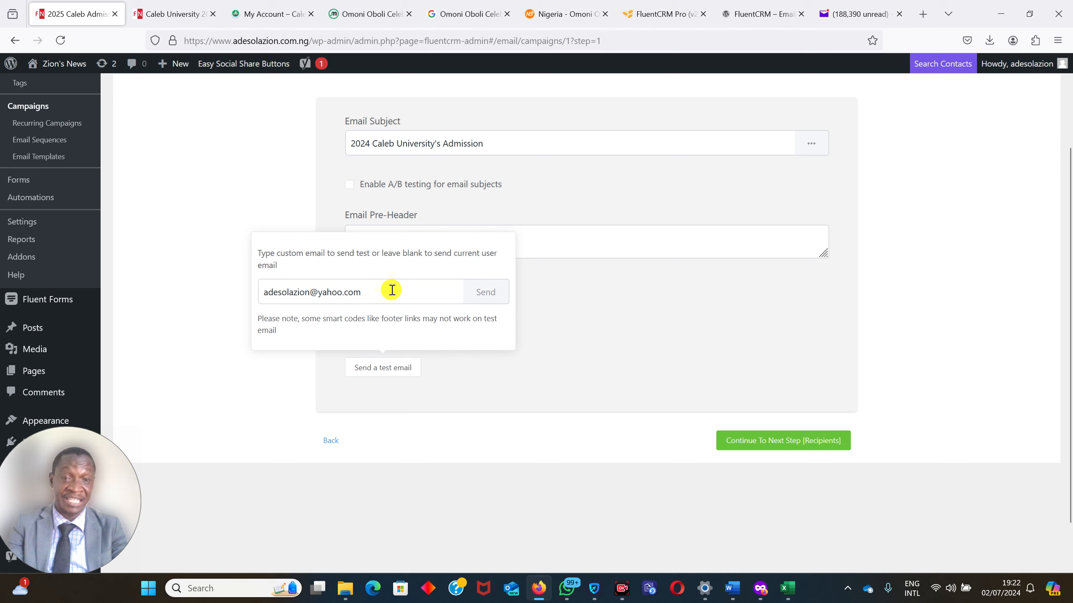
# Switch to Yahoo Mail, open the test message from Zion's News and review it from the header logo to the footer.
pyautogui.click(856, 17)
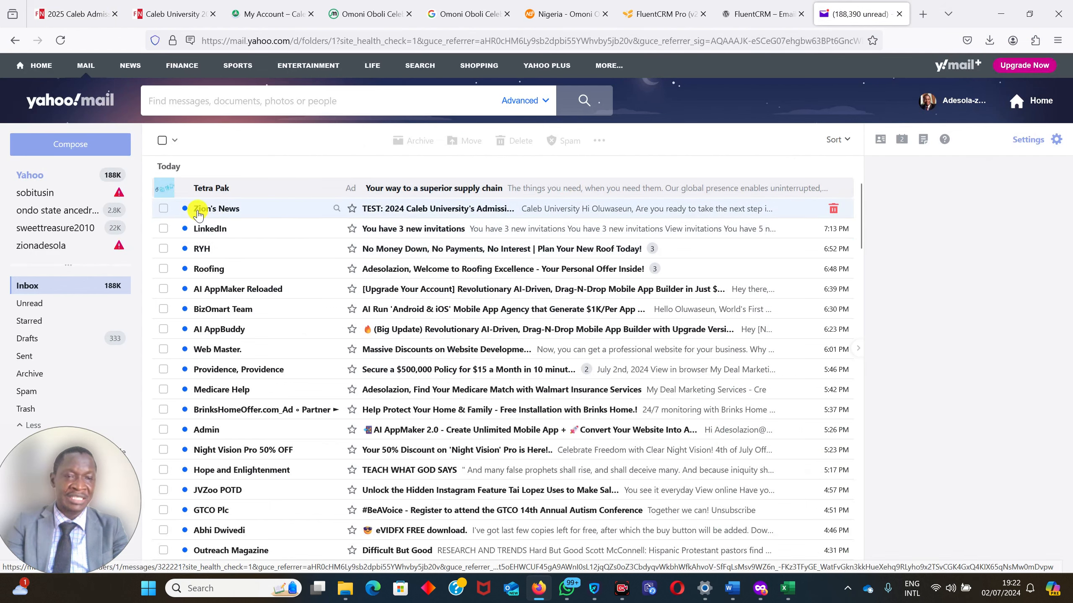
pyautogui.click(434, 211)
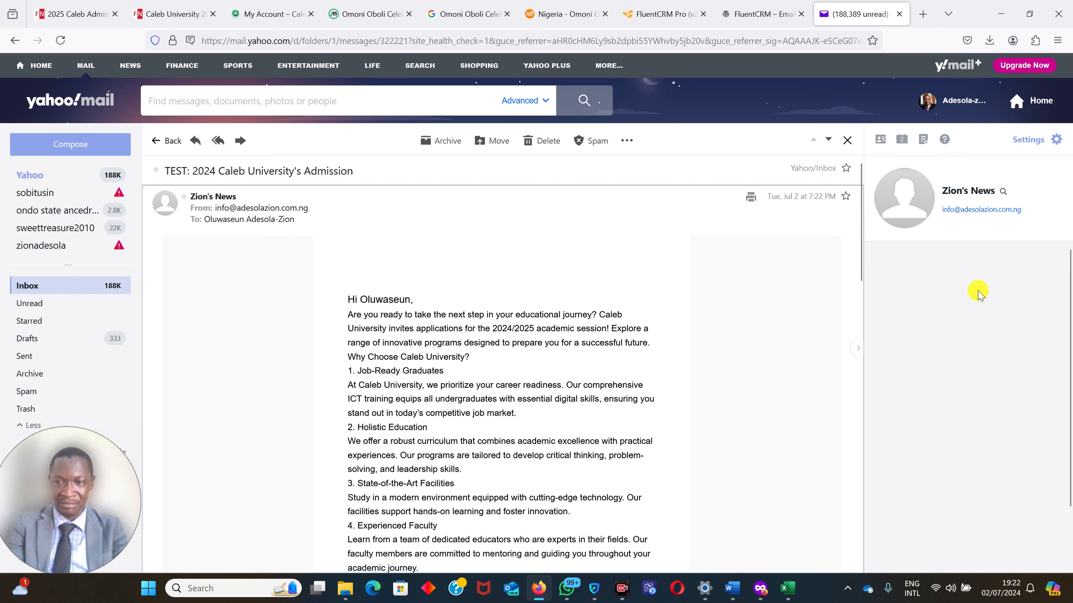
pyautogui.scroll(-3, 861, 201)
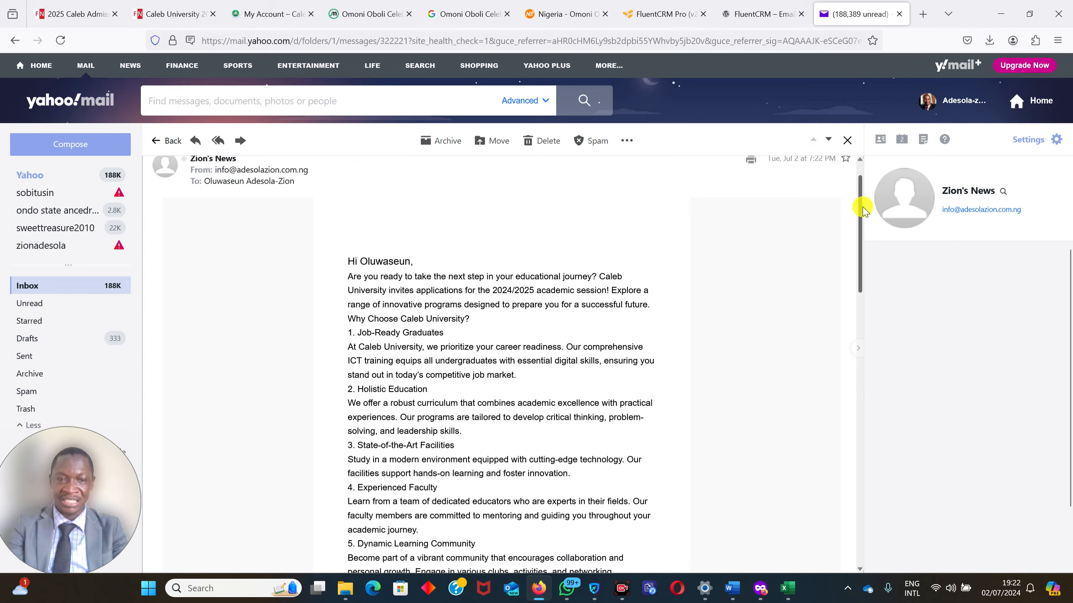
pyautogui.scroll(2, 859, 205)
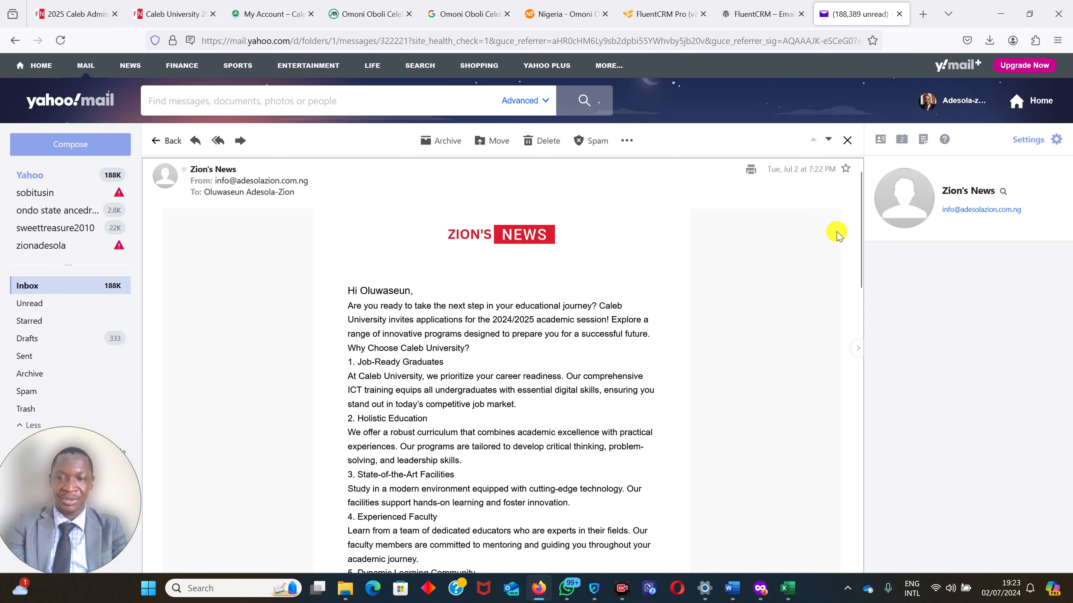
pyautogui.moveTo(860, 222); pyautogui.dragTo(885, 477)
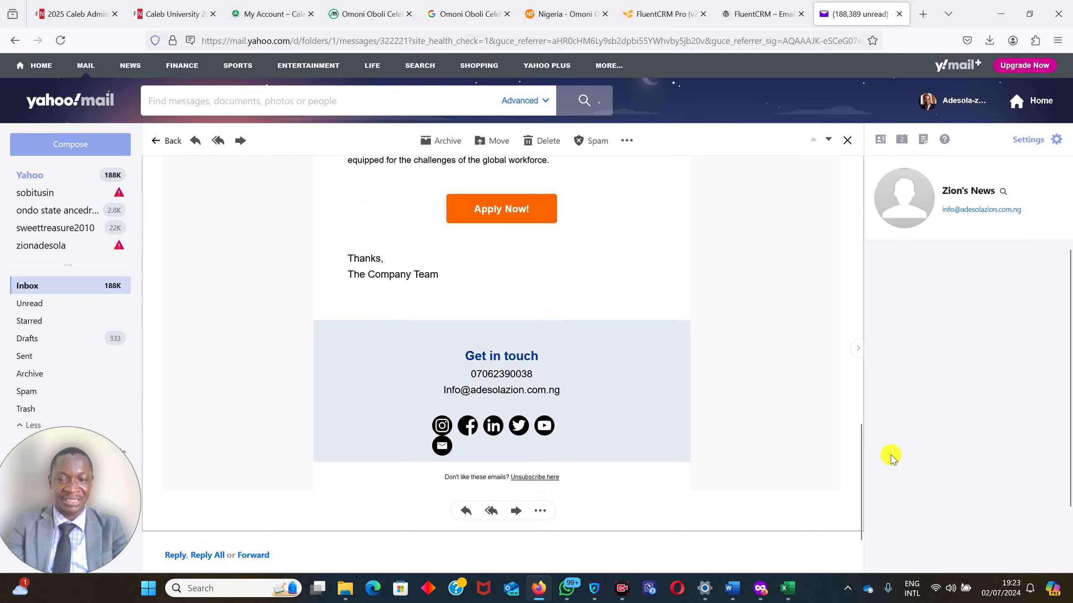
# Test the Apply Now! link in the received email, return to the message and review it from the beginning.
pyautogui.click(496, 212)
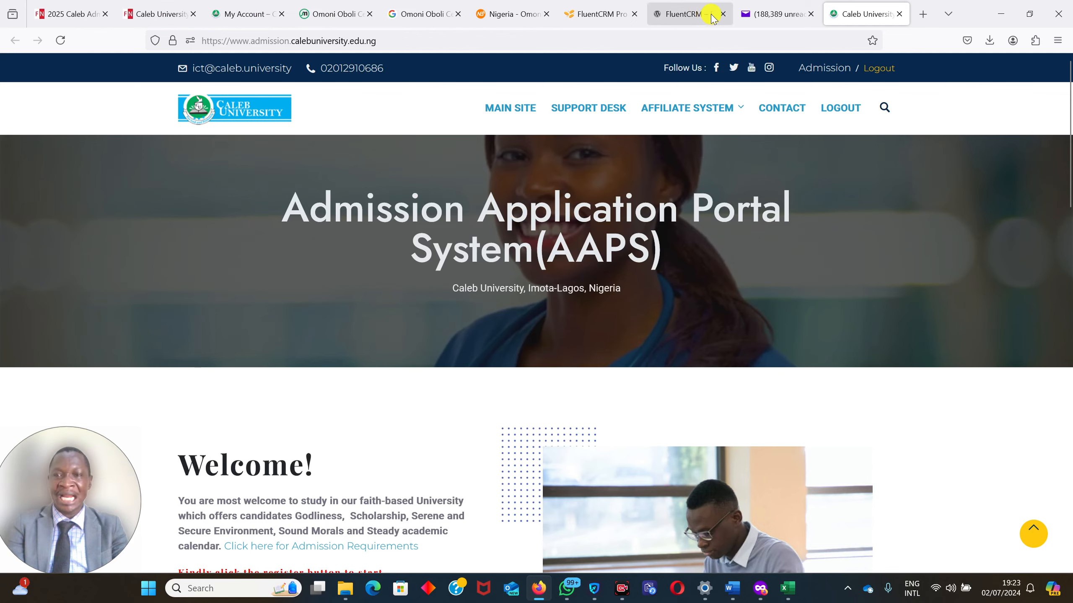
pyautogui.click(767, 14)
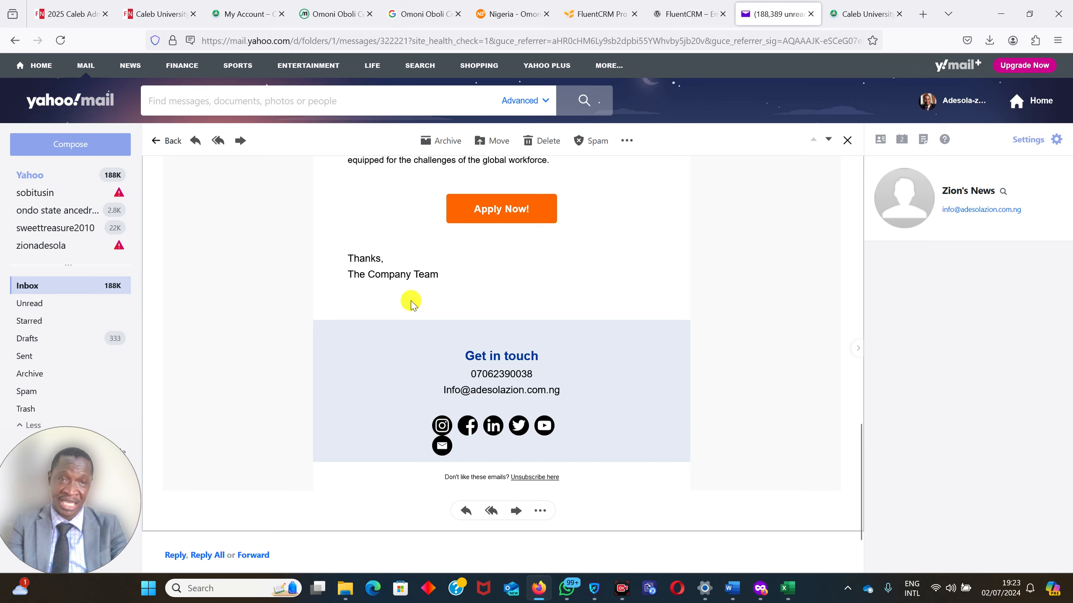
pyautogui.moveTo(860, 441); pyautogui.dragTo(827, 162)
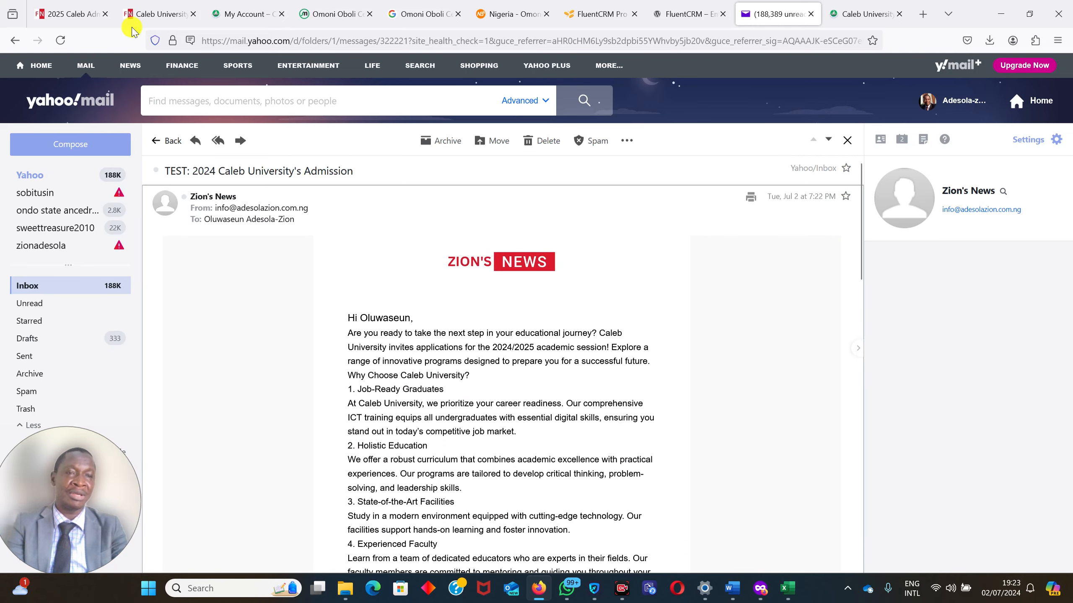
# Switch back to the 2025 Caleb Admission campaign in FluentCRM and return to its Compose stage.
pyautogui.click(162, 5)
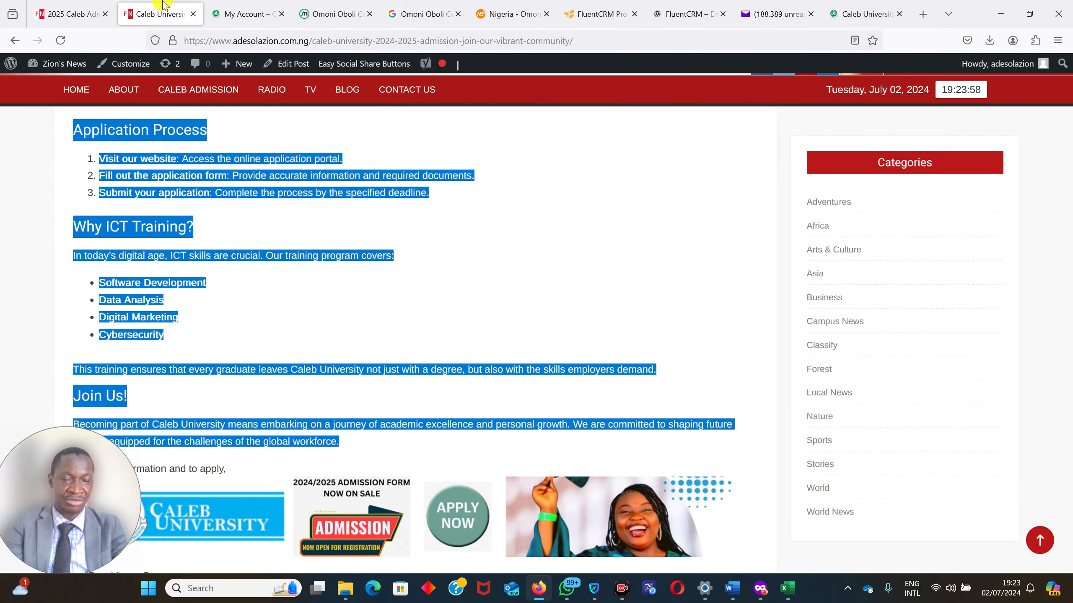
pyautogui.click(67, 9)
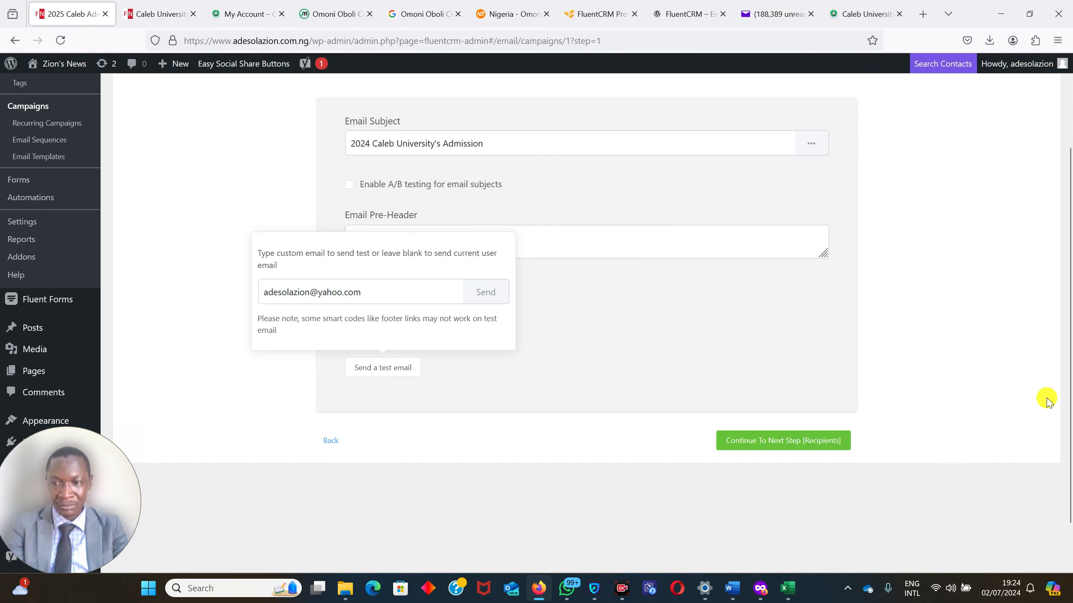
pyautogui.moveTo(1072, 359); pyautogui.dragTo(1071, 403)
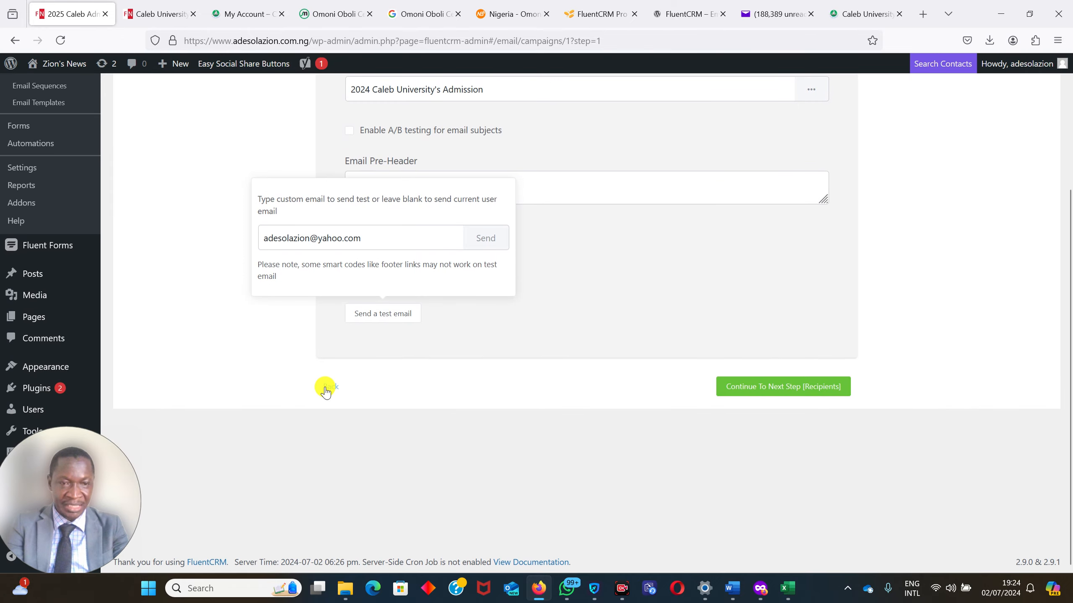
pyautogui.click(326, 387)
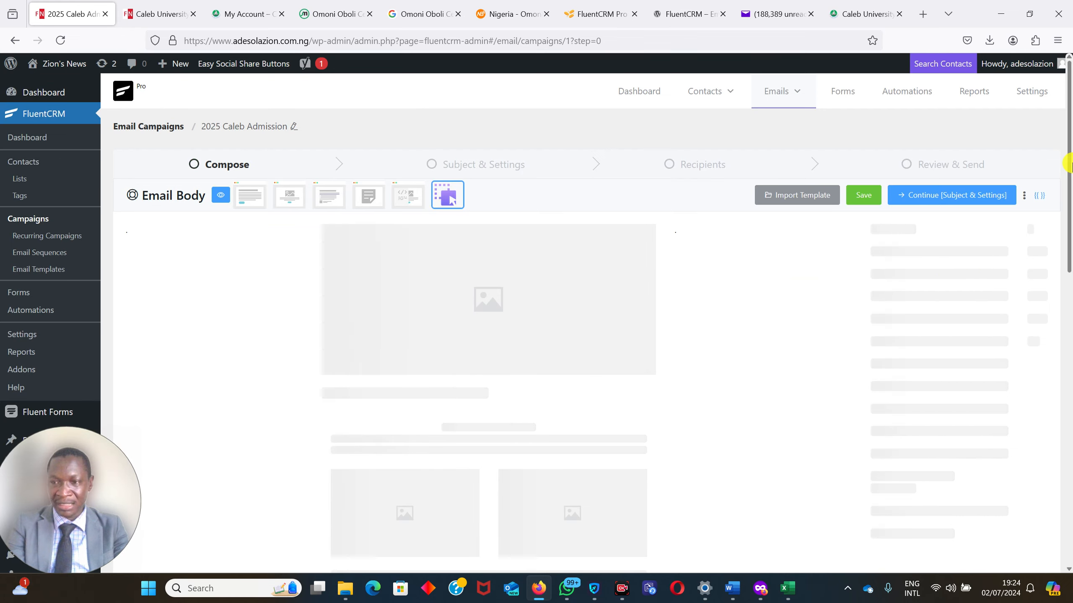
pyautogui.moveTo(1070, 165); pyautogui.dragTo(1066, 263)
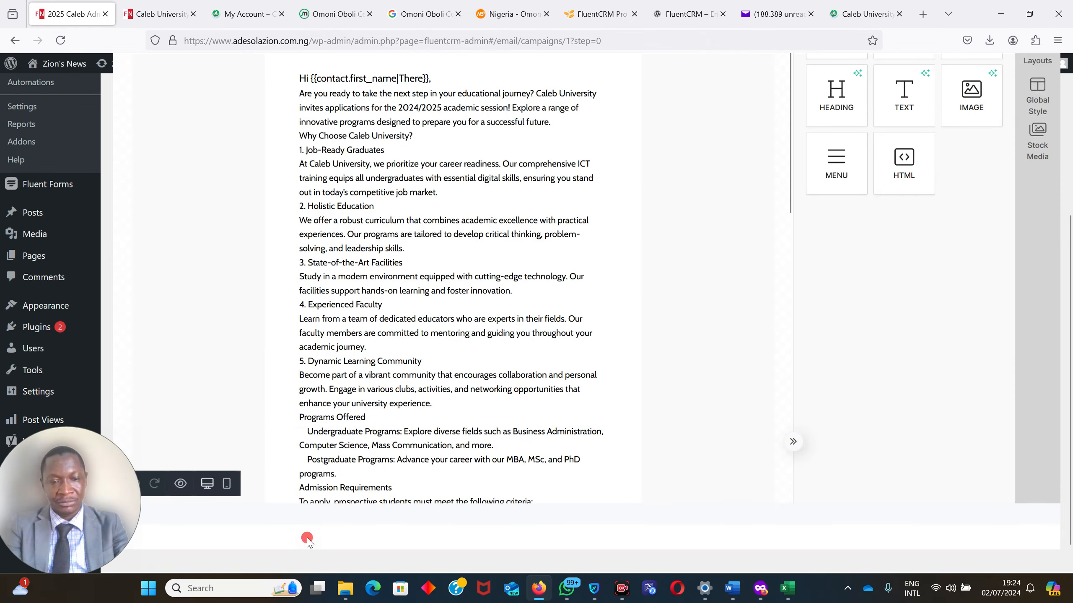
# Replace "The Company Team" in the email's sign-off with "Zion's News".
pyautogui.moveTo(790, 174); pyautogui.dragTo(814, 419)
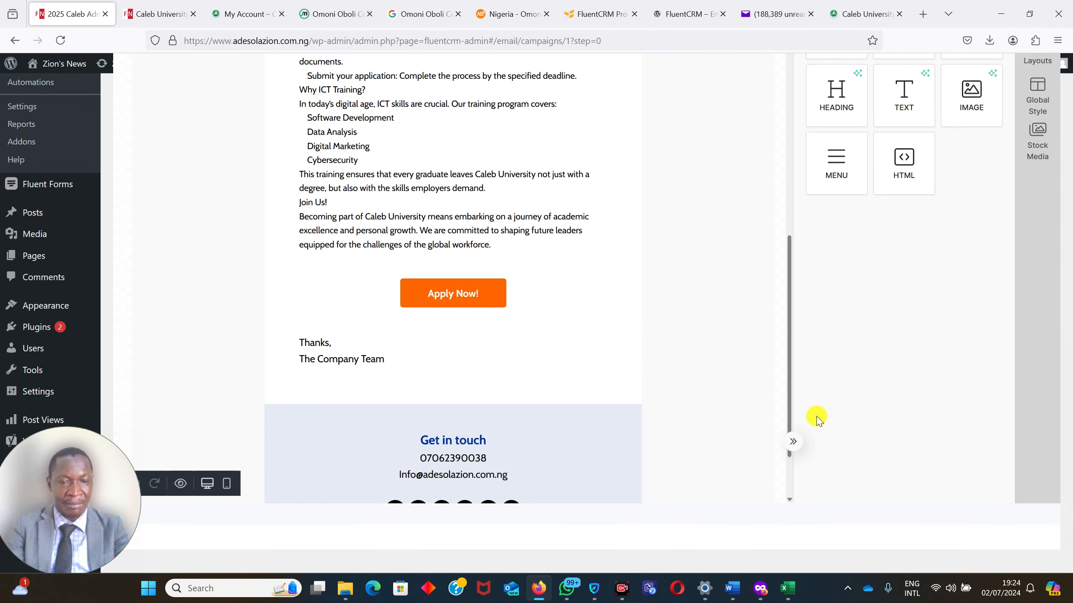
pyautogui.click(393, 357)
pyautogui.moveTo(381, 353); pyautogui.dragTo(300, 357)
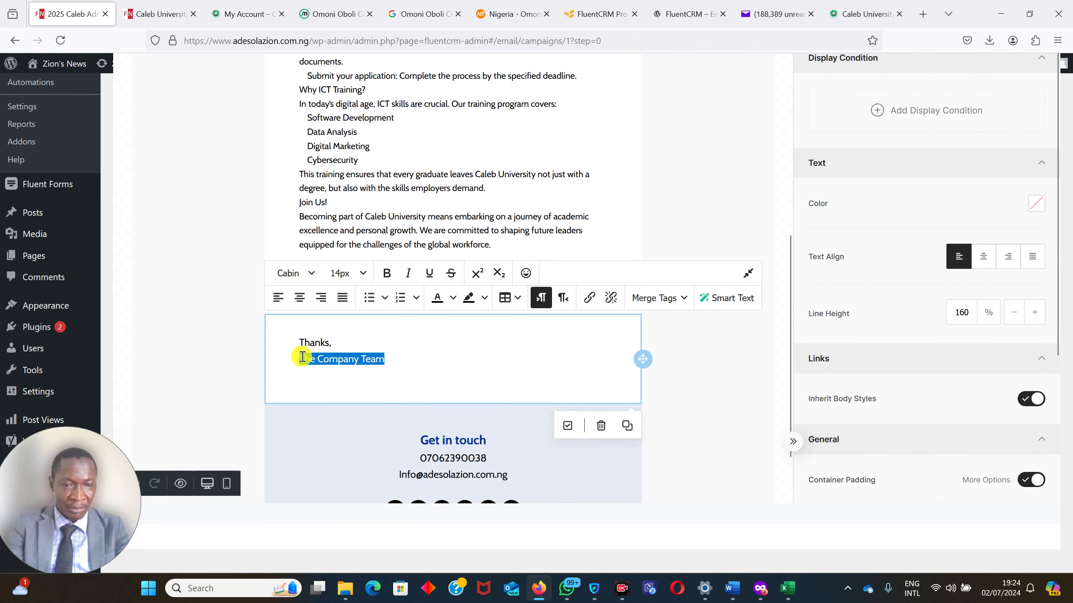
pyautogui.write("Zion's News")
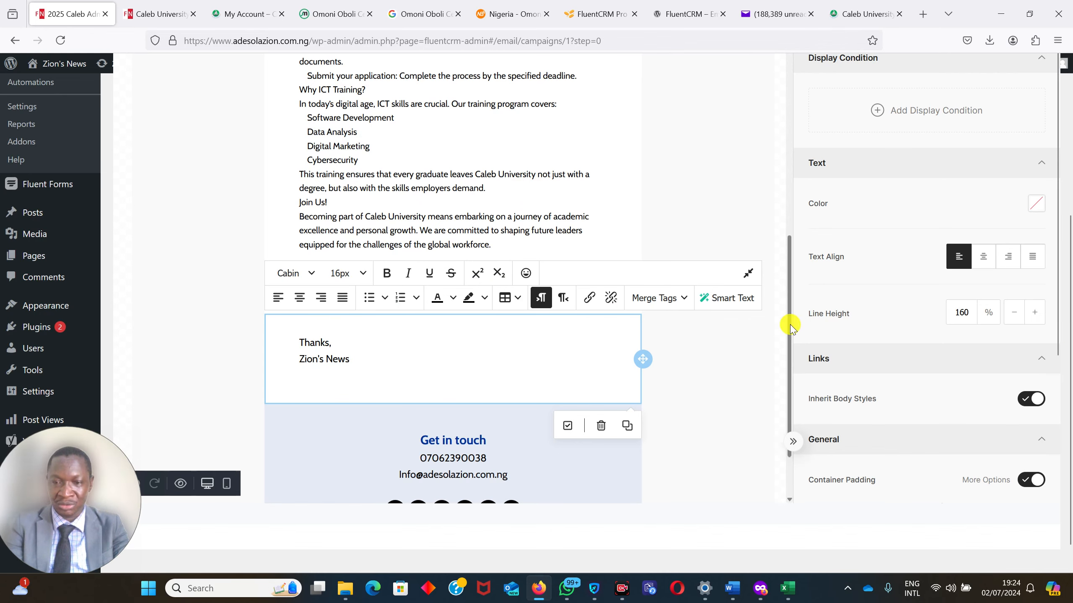
pyautogui.scroll(-3, 795, 324)
pyautogui.scroll(8, 784, 205)
pyautogui.scroll(5, 786, 199)
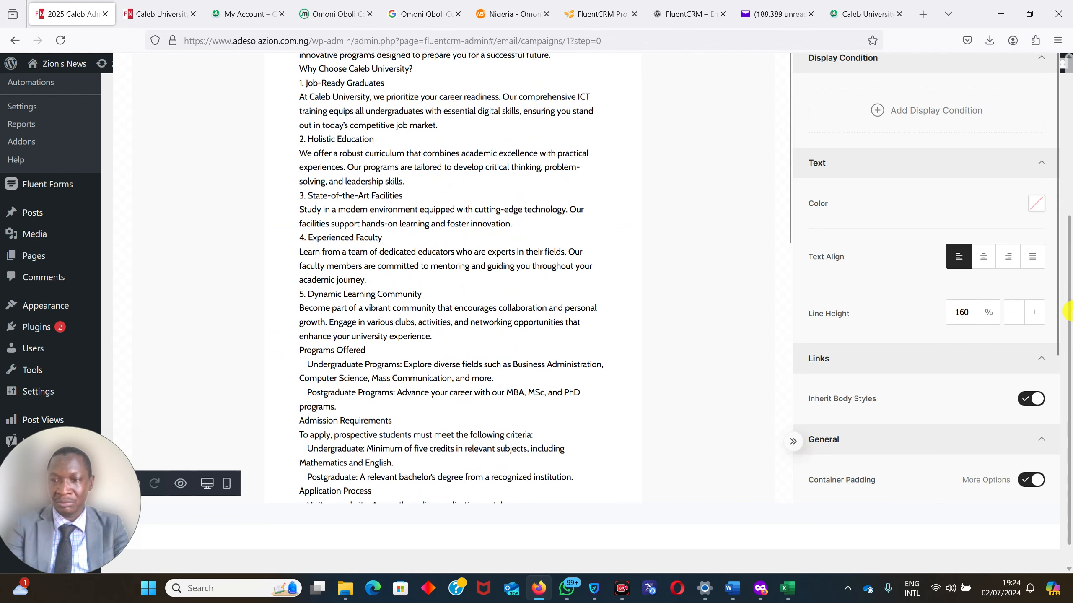
# Continue from Compose through Subject & Settings to the Recipients stage, keeping the entered subject and pre-header.
pyautogui.moveTo(1069, 311); pyautogui.dragTo(1069, 122)
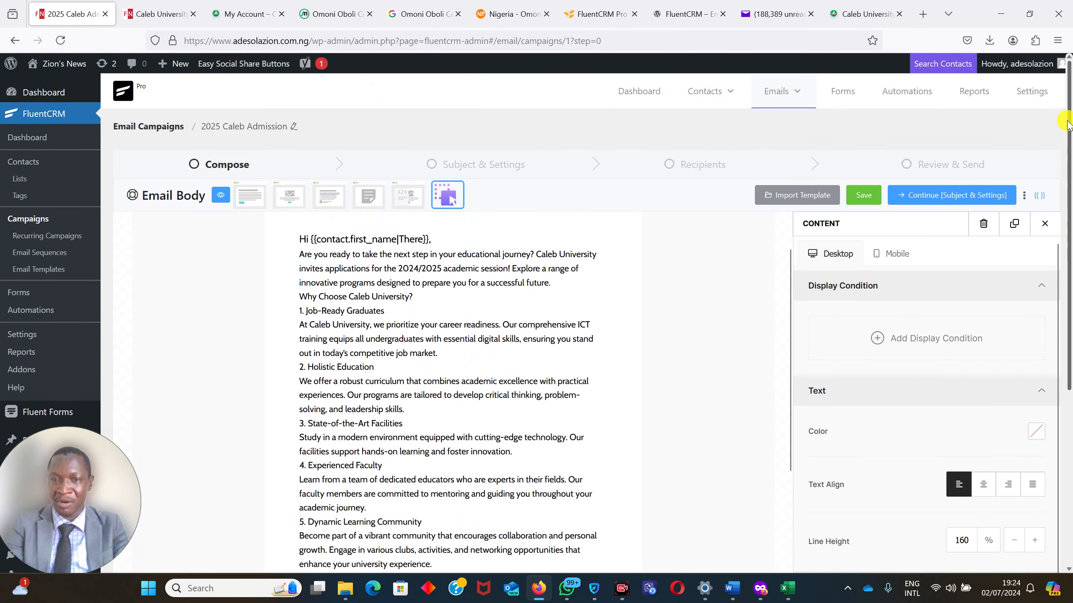
pyautogui.click(946, 199)
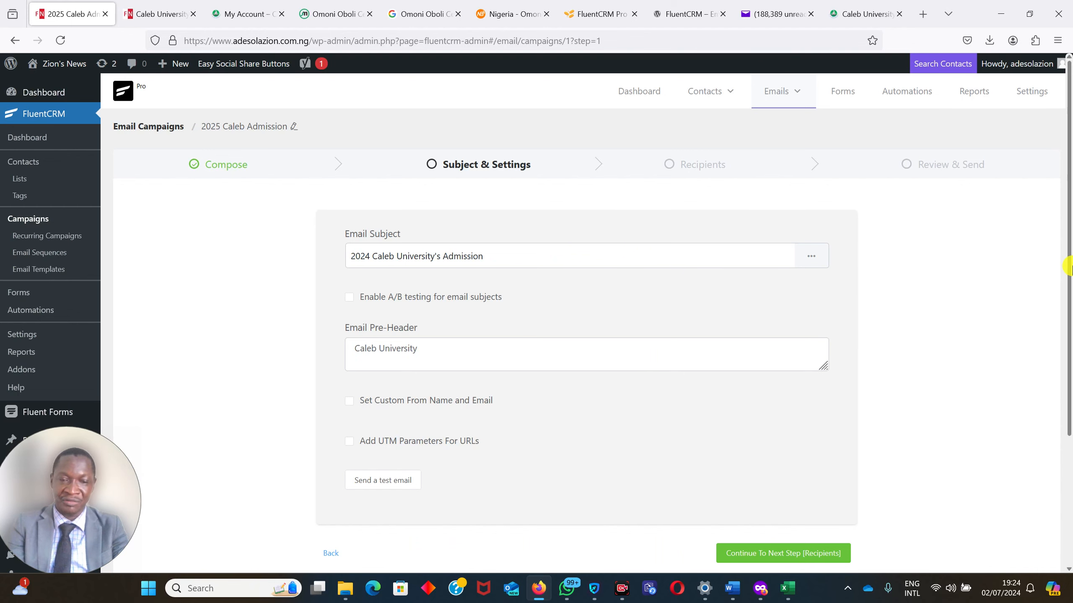
pyautogui.scroll(-4, 1070, 266)
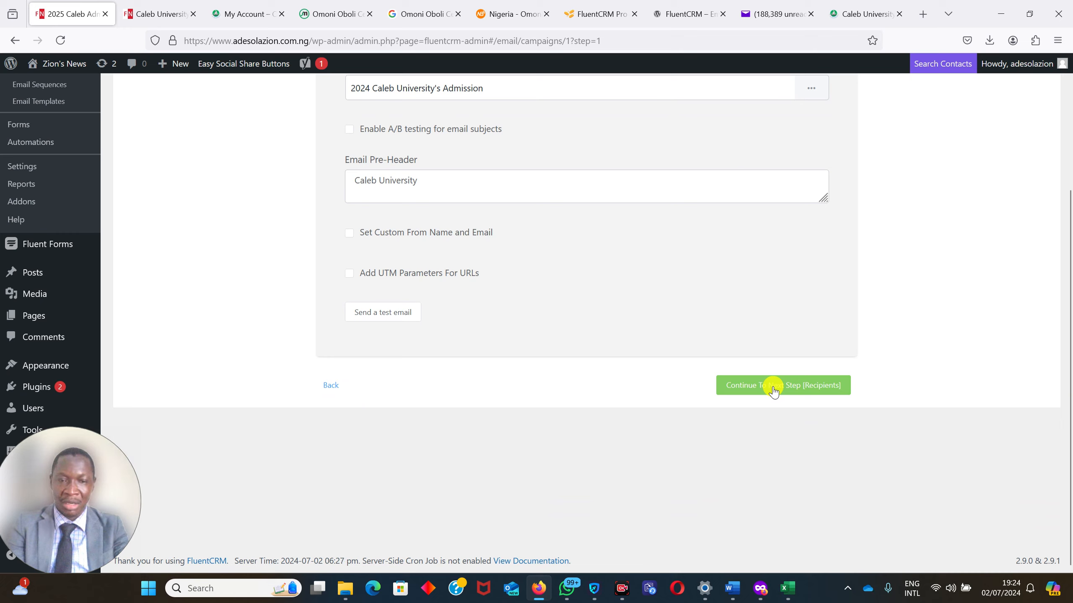
pyautogui.click(773, 391)
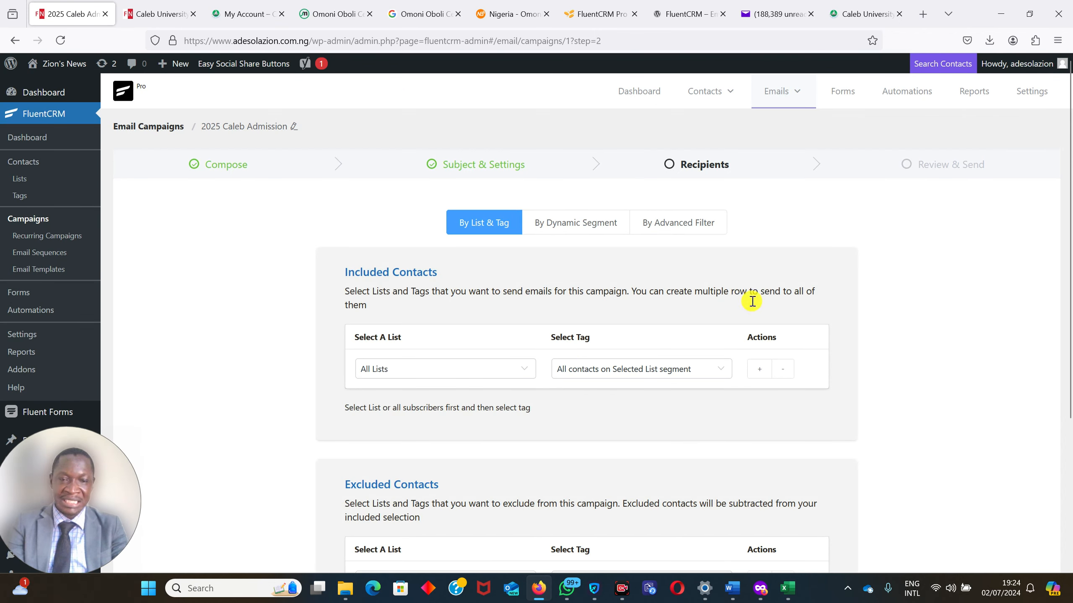
# Set the included contacts to the Admission Customers list with all contacts on the selected list segment, in a single row.
pyautogui.scroll(-3, 1068, 239)
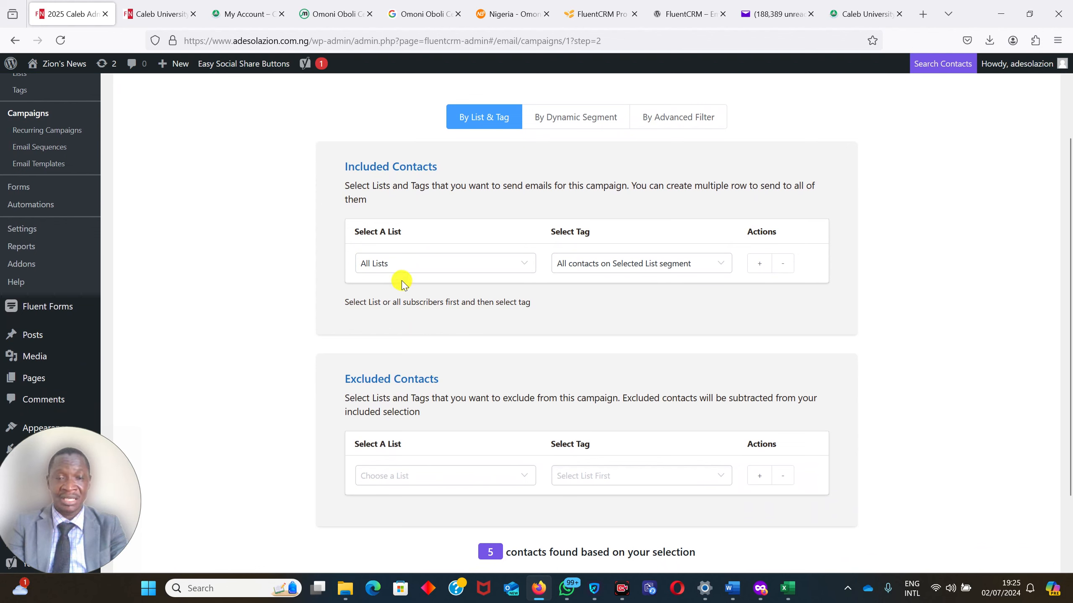
pyautogui.click(410, 264)
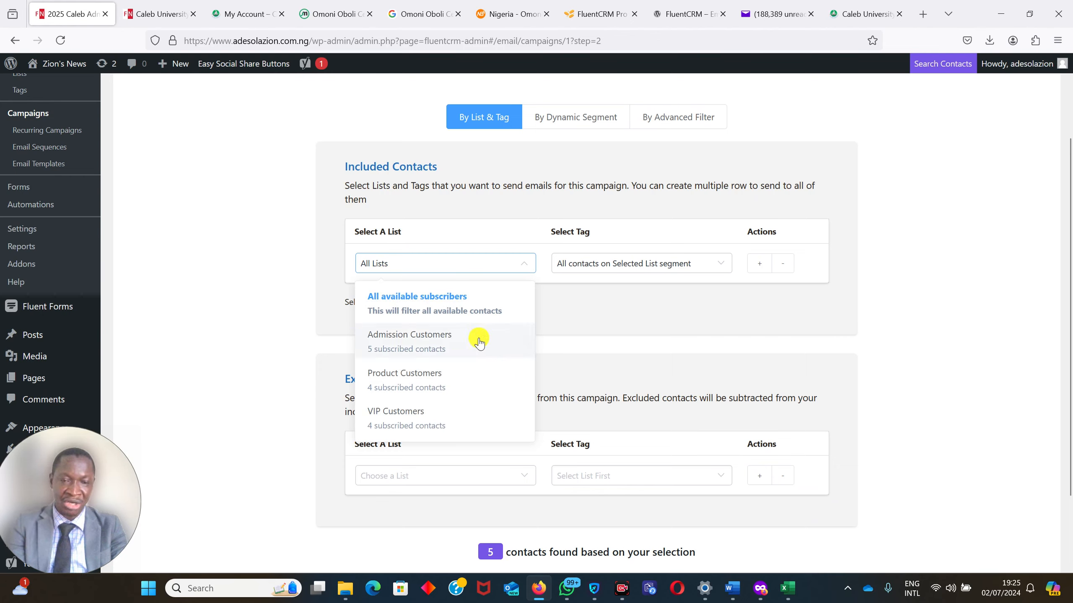
pyautogui.click(420, 343)
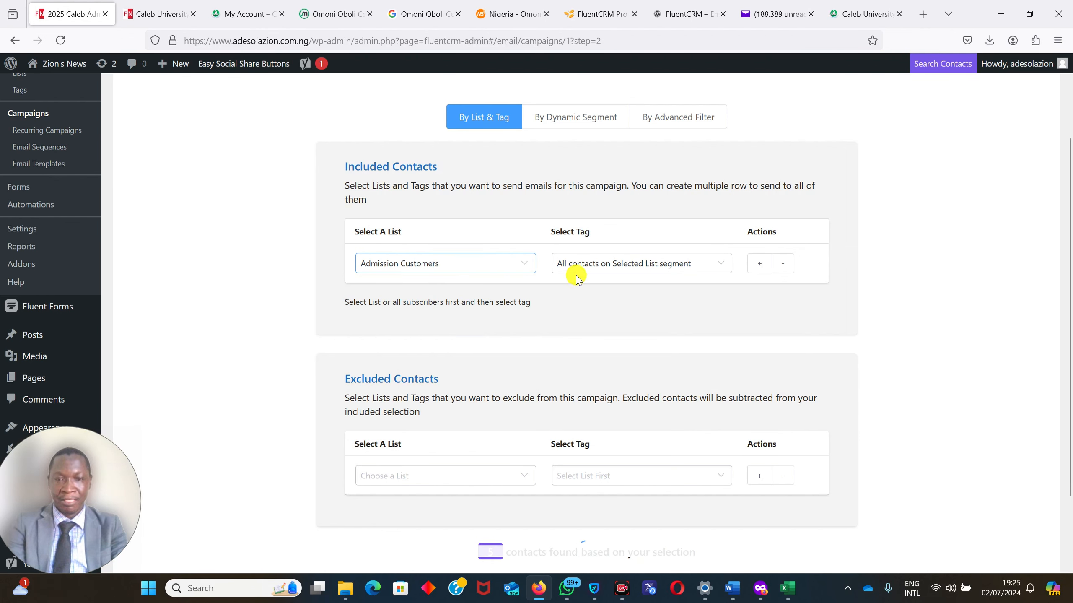
pyautogui.click(756, 264)
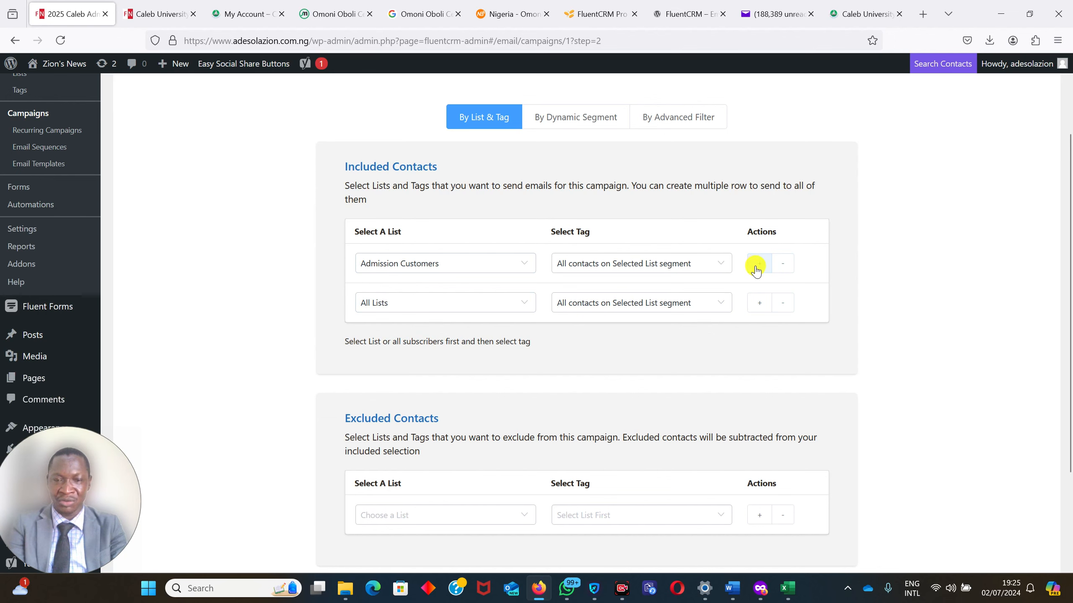
pyautogui.click(784, 312)
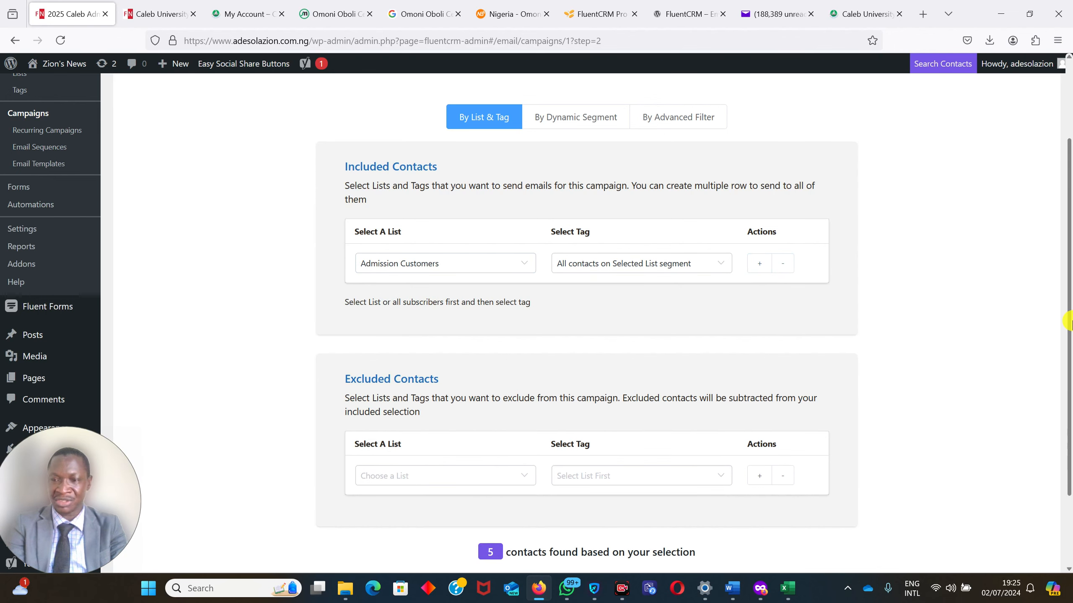
# Continue with the selected recipients to Review & Send and go to the campaign's broadcast options.
pyautogui.scroll(-3, 1069, 359)
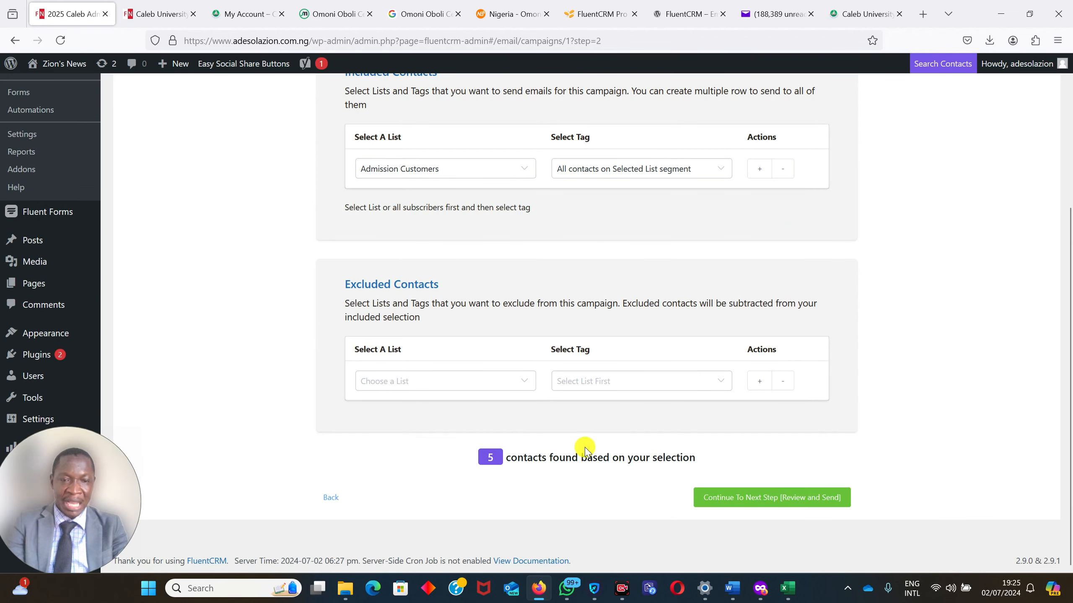
pyautogui.moveTo(1072, 404)
pyautogui.mouseDown()
pyautogui.moveTo(1072, 392)
pyautogui.moveTo(1072, 418)
pyautogui.mouseUp()
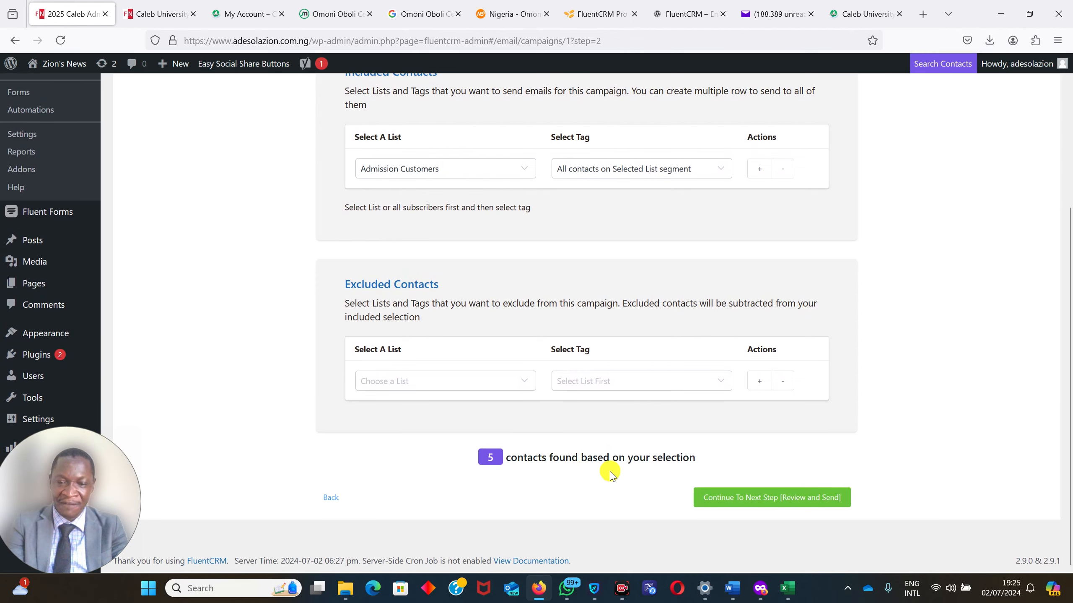
pyautogui.moveTo(1070, 416)
pyautogui.mouseDown()
pyautogui.moveTo(1070, 239)
pyautogui.moveTo(1070, 395)
pyautogui.mouseUp()
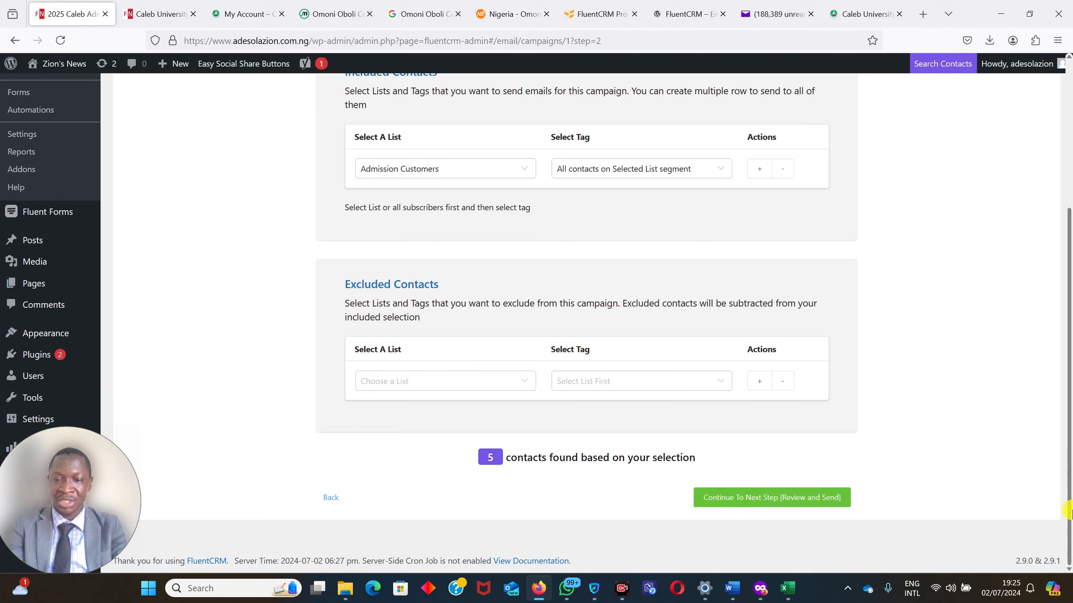
pyautogui.click(772, 500)
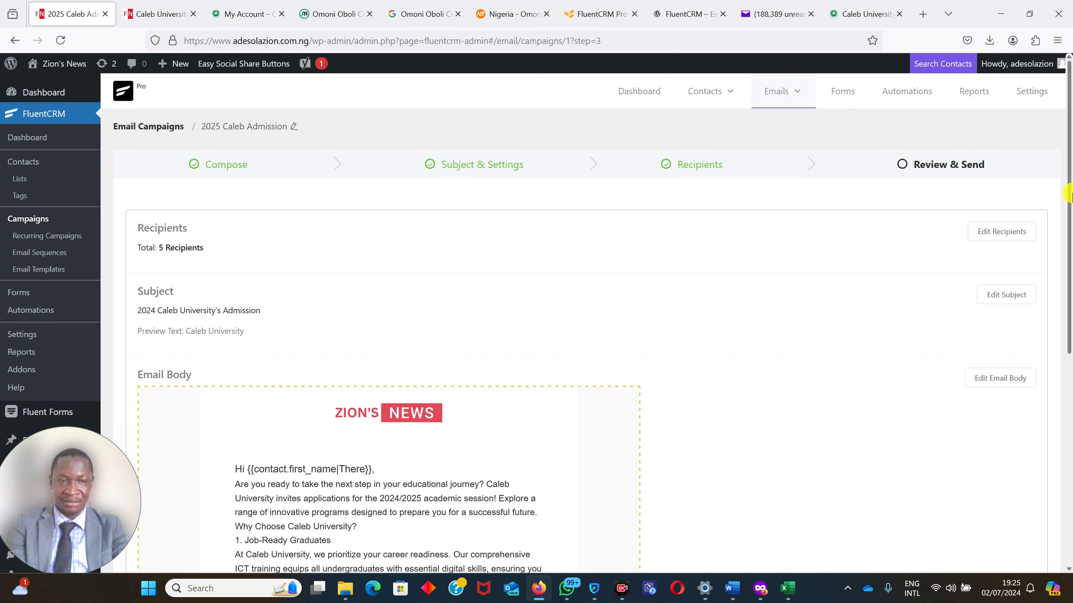
pyautogui.moveTo(1069, 202); pyautogui.dragTo(1069, 478)
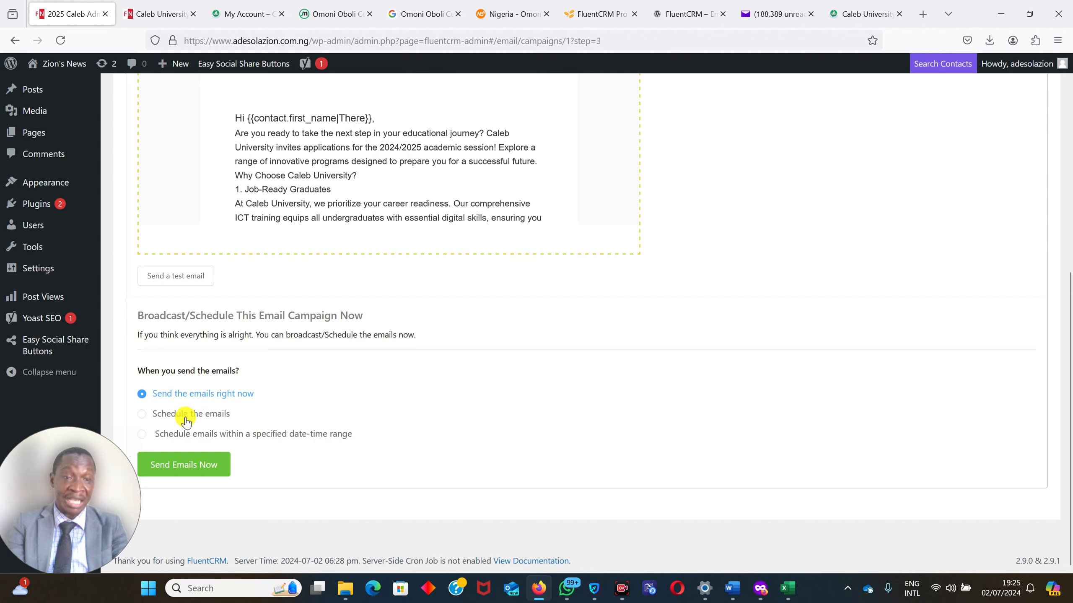
pyautogui.click(142, 414)
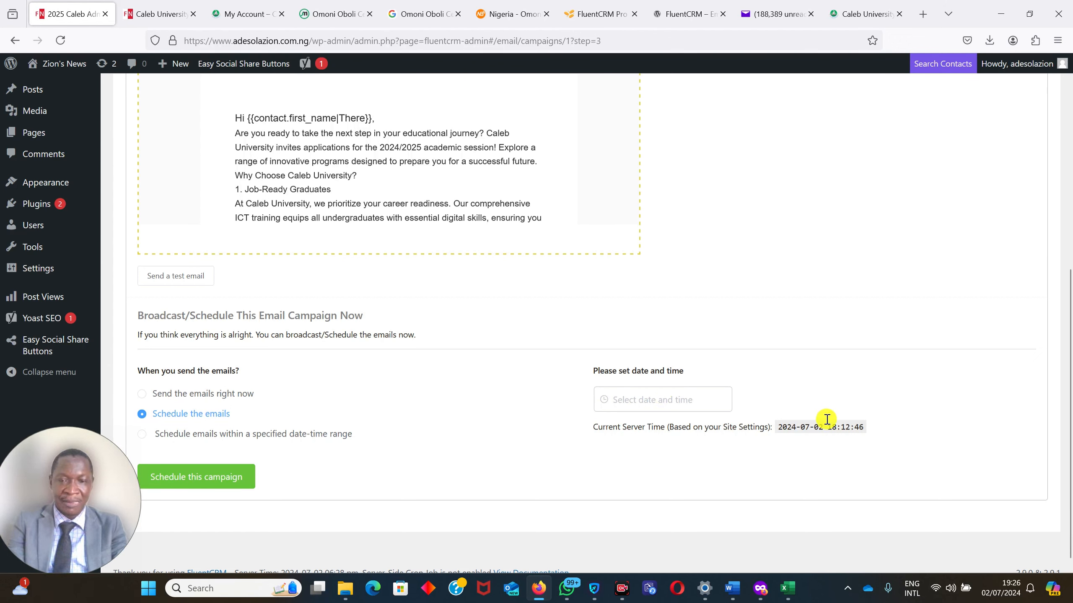
pyautogui.click(652, 398)
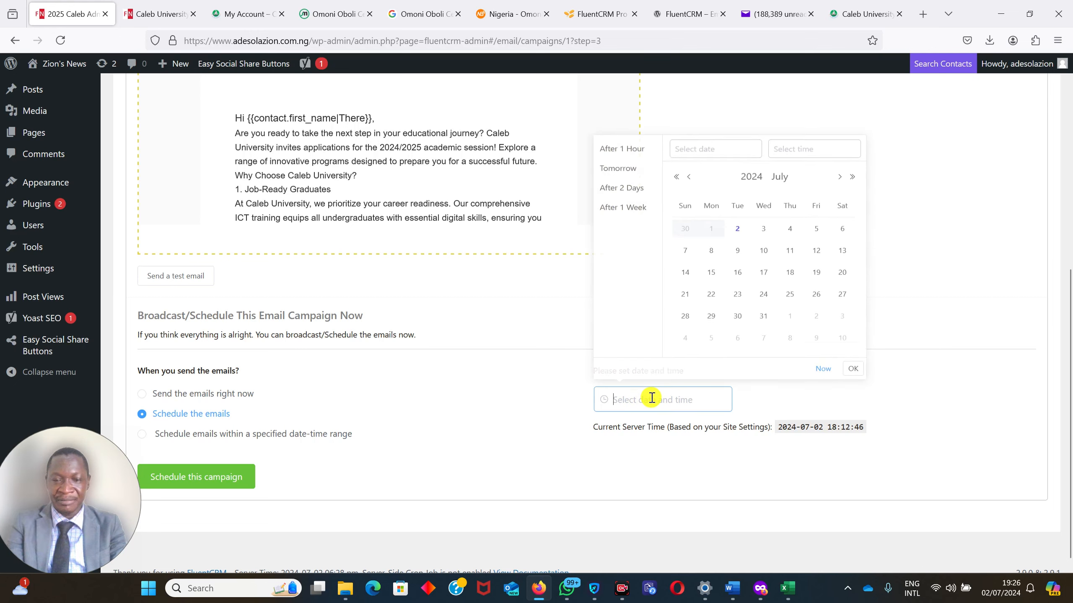
pyautogui.click(925, 401)
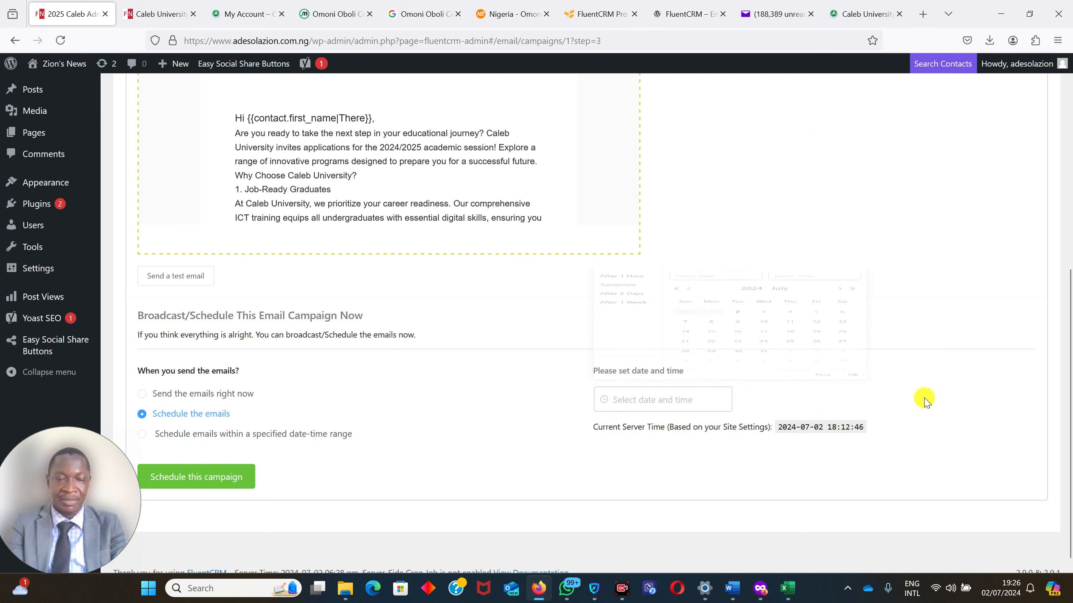
# Choose to send the emails right now, then send the campaign and confirm sending.
pyautogui.click(138, 398)
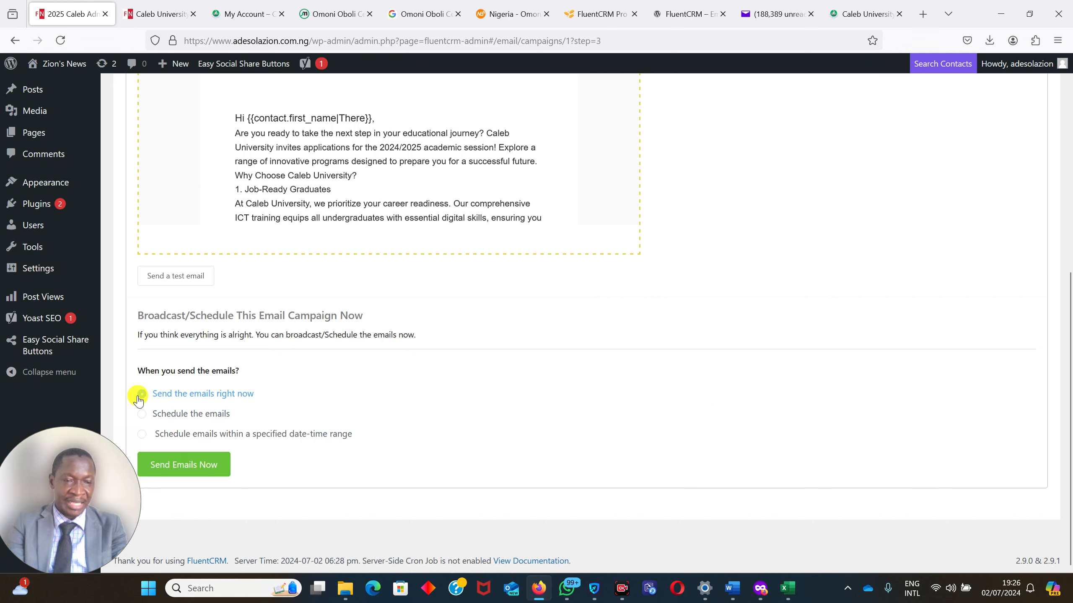
pyautogui.click(173, 464)
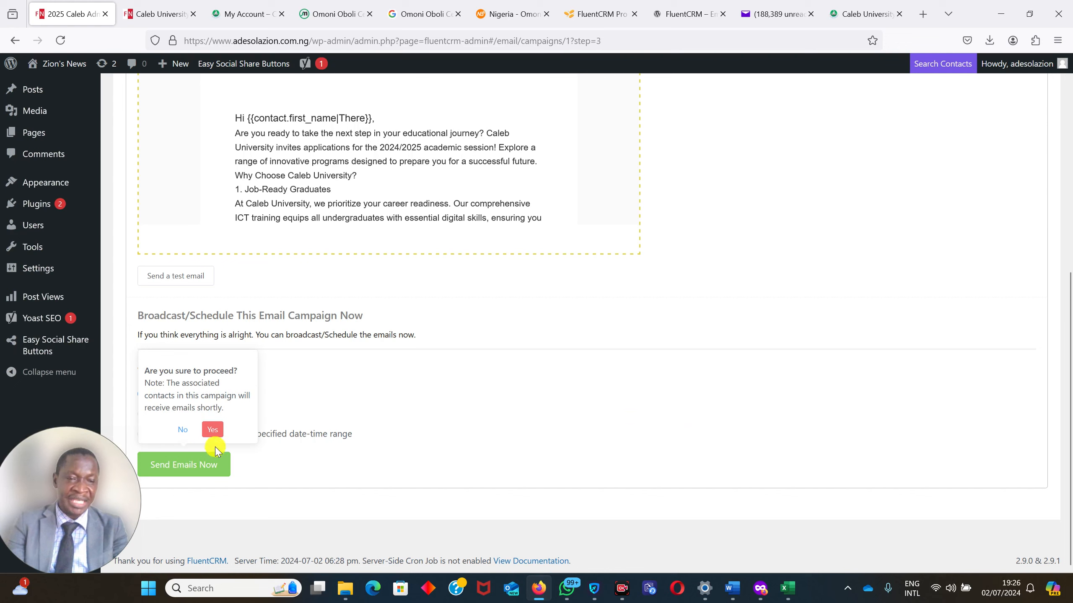
pyautogui.click(211, 430)
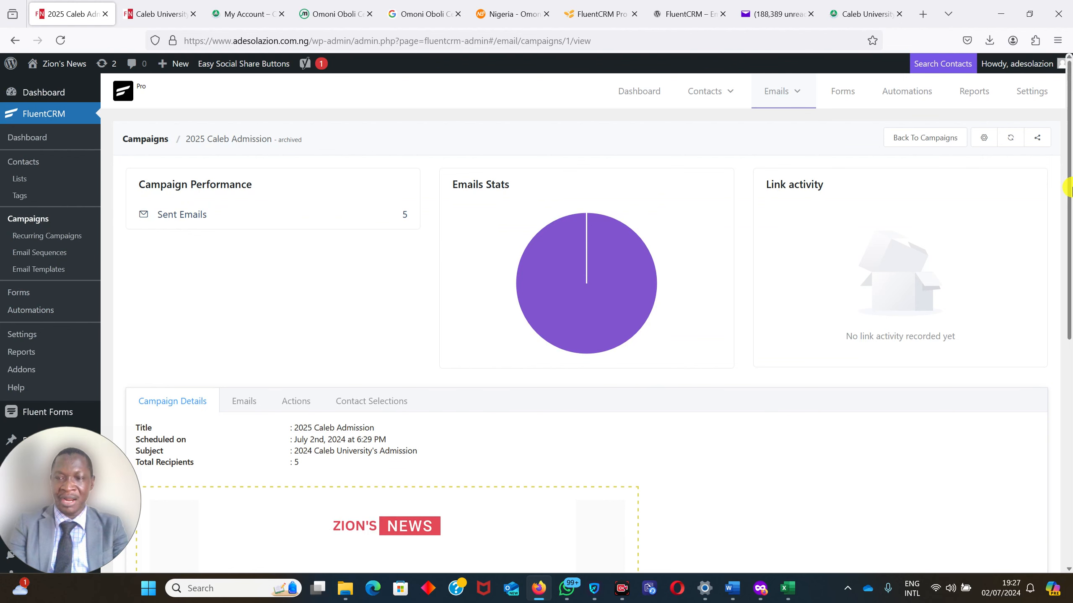
# Review the sent campaign's performance, email stats, link activity and campaign details.
pyautogui.moveTo(1069, 192); pyautogui.dragTo(1055, 235)
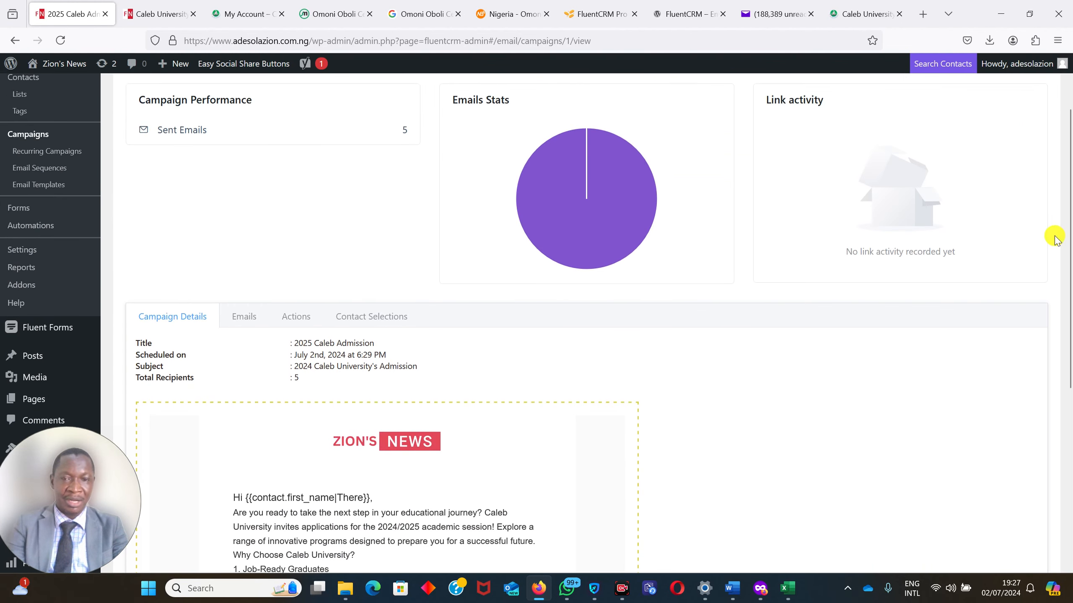
pyautogui.moveTo(625, 196)
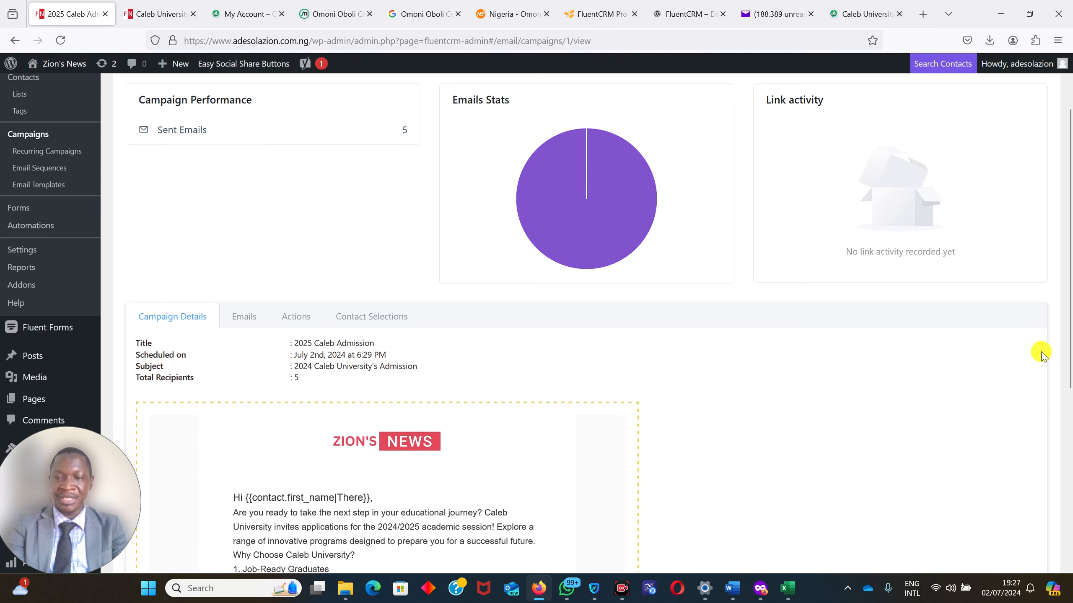
pyautogui.moveTo(1068, 338); pyautogui.dragTo(1055, 241)
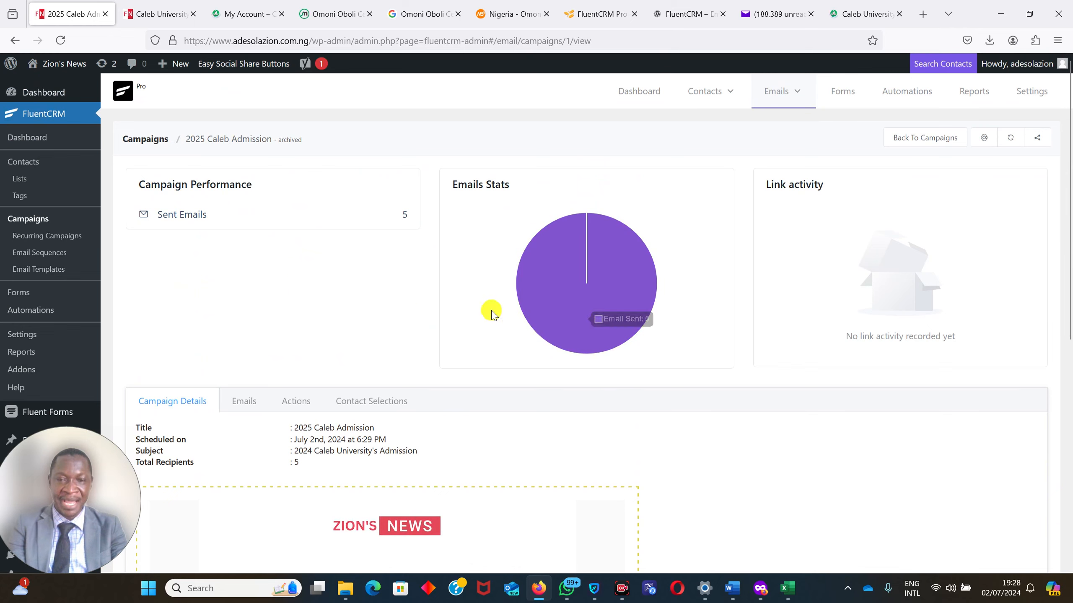